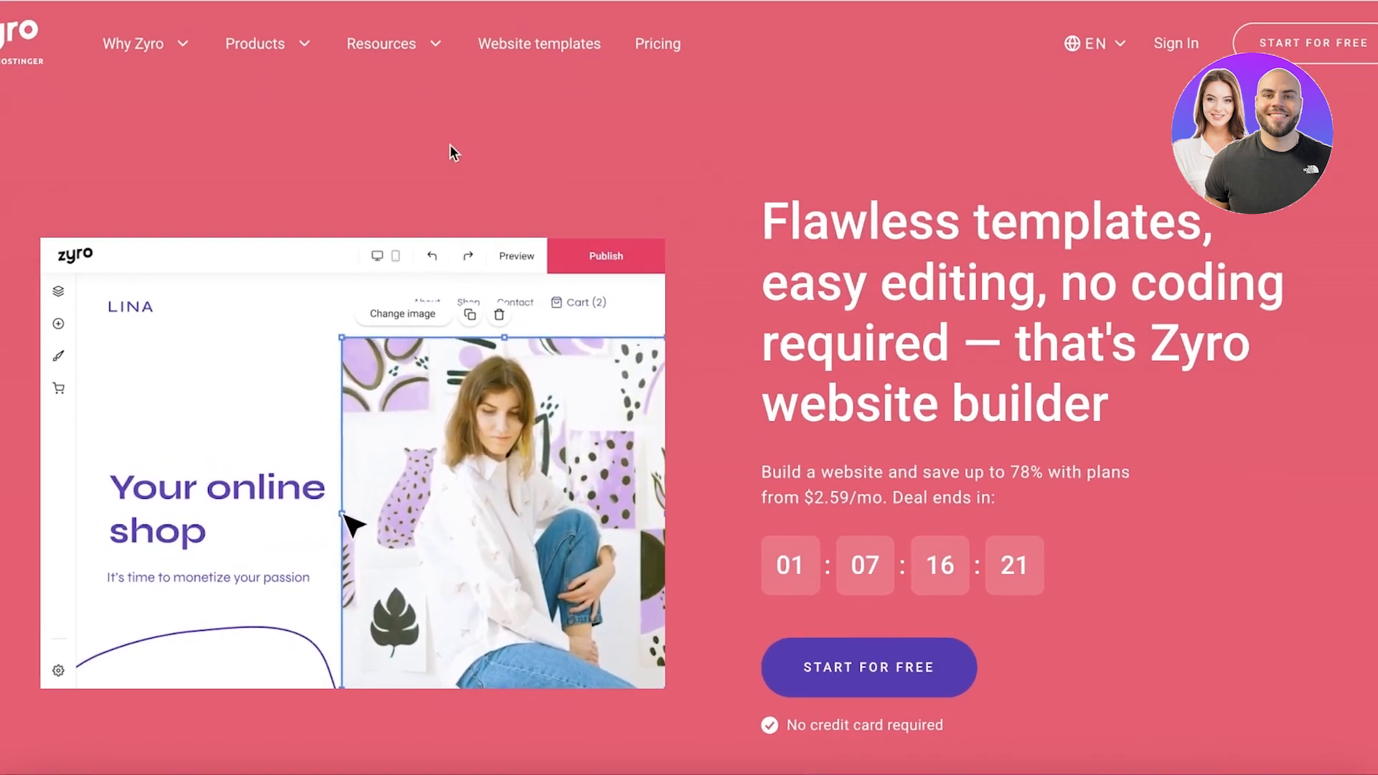
{"action": "mouse_move", "coordinate": [341, 58]}
{"action": "mouse_move", "coordinate": [265, 45]}
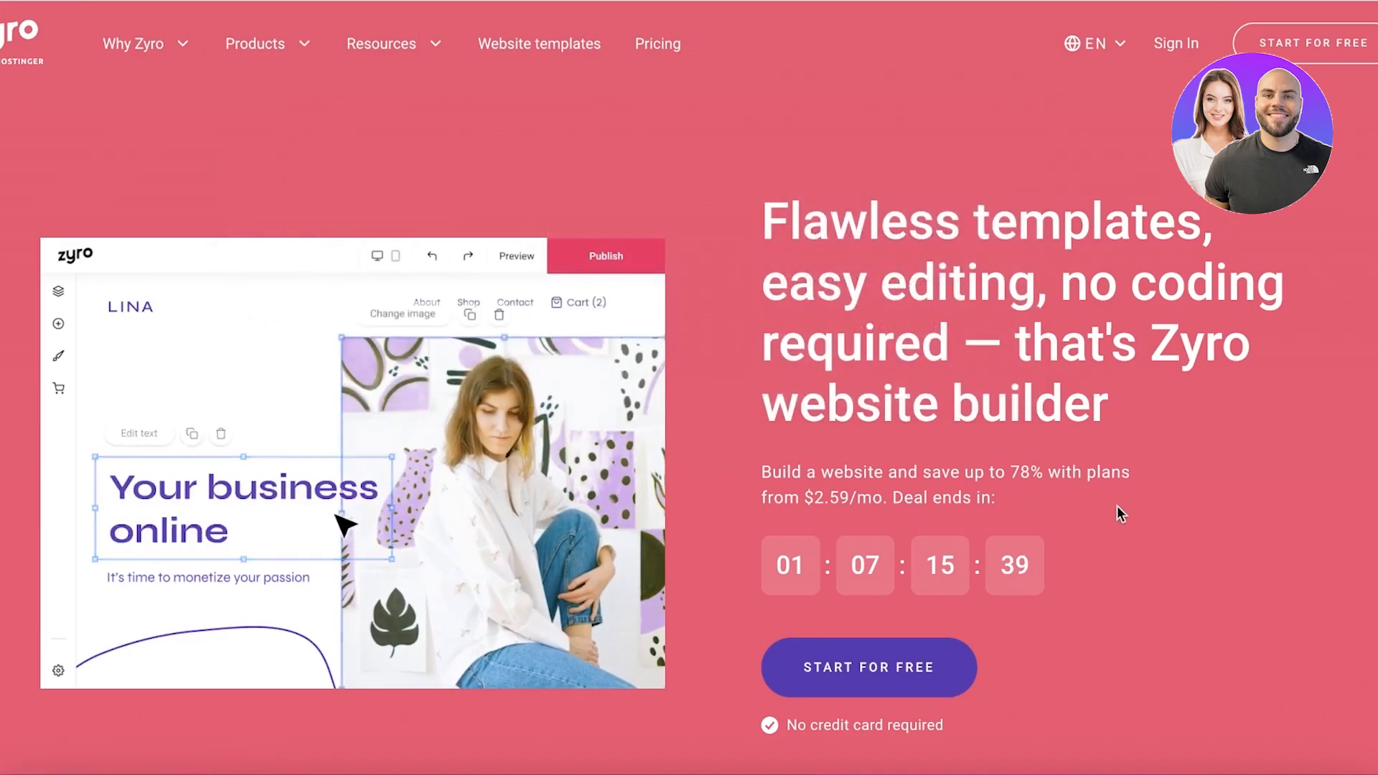
{"action": "scroll", "coordinate": [1116, 505], "scroll_direction": "down", "scroll_amount": 4}
{"action": "scroll", "coordinate": [1119, 513], "scroll_direction": "up", "scroll_amount": 4}
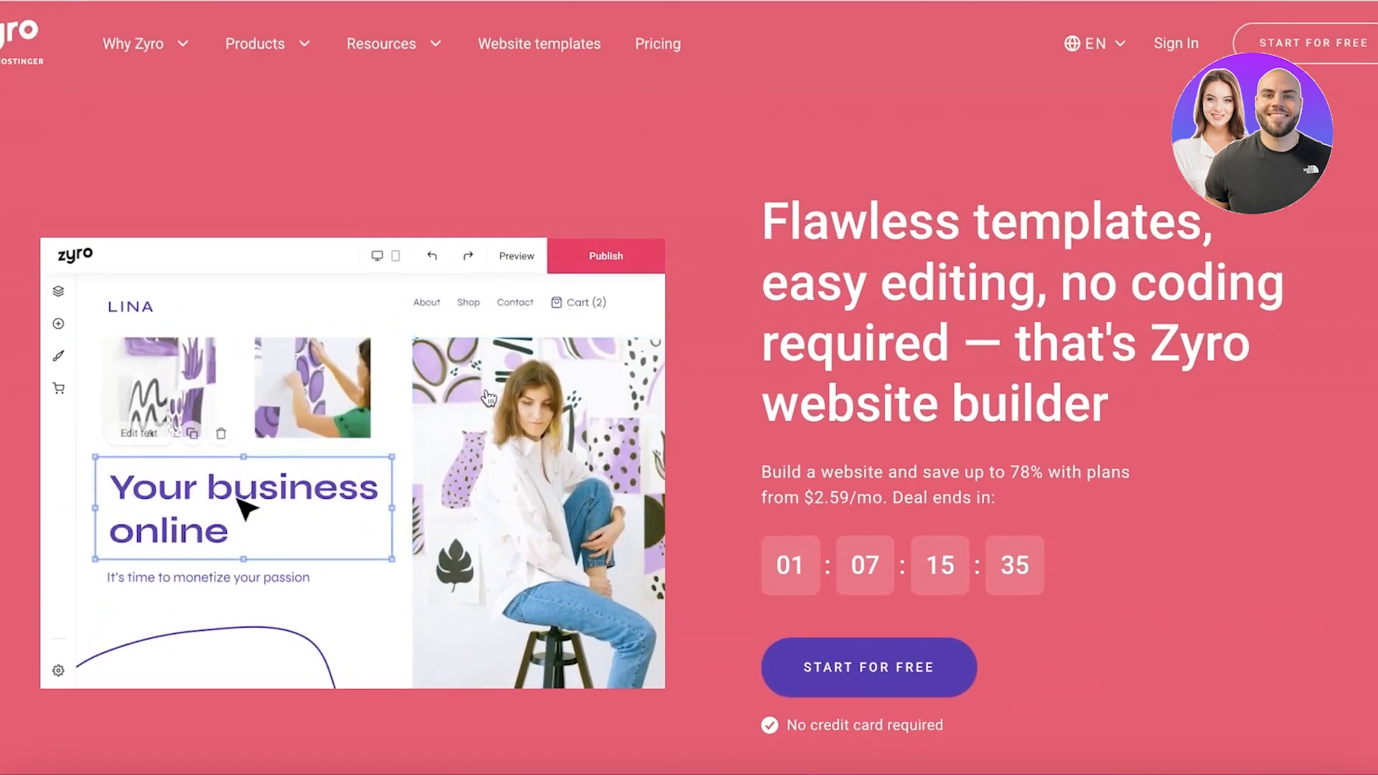
{"action": "scroll", "coordinate": [671, 47], "scroll_direction": "down", "scroll_amount": 1}
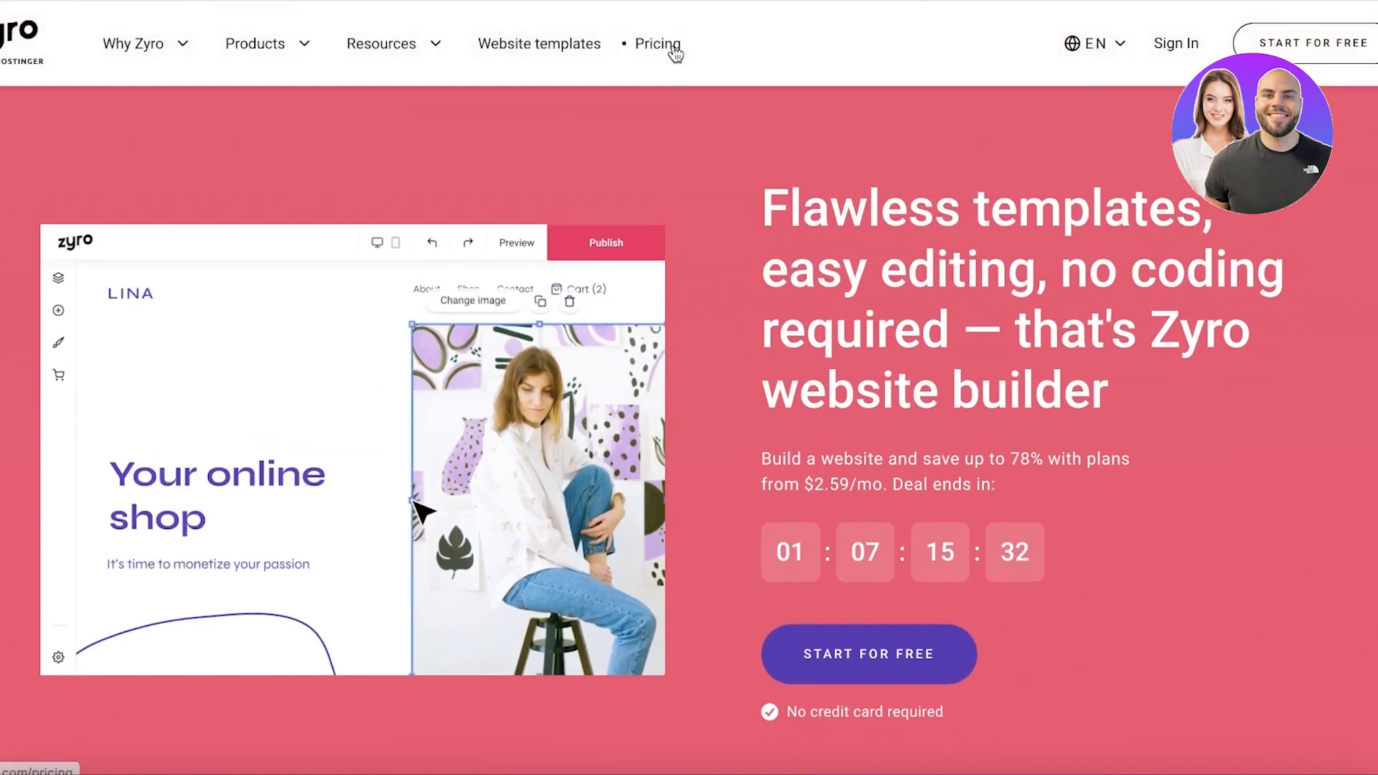
Open the pricing page and review the Website and Business plans
{"action": "left_click", "coordinate": [673, 50]}
{"action": "scroll", "coordinate": [1052, 358], "scroll_direction": "down", "scroll_amount": 5}
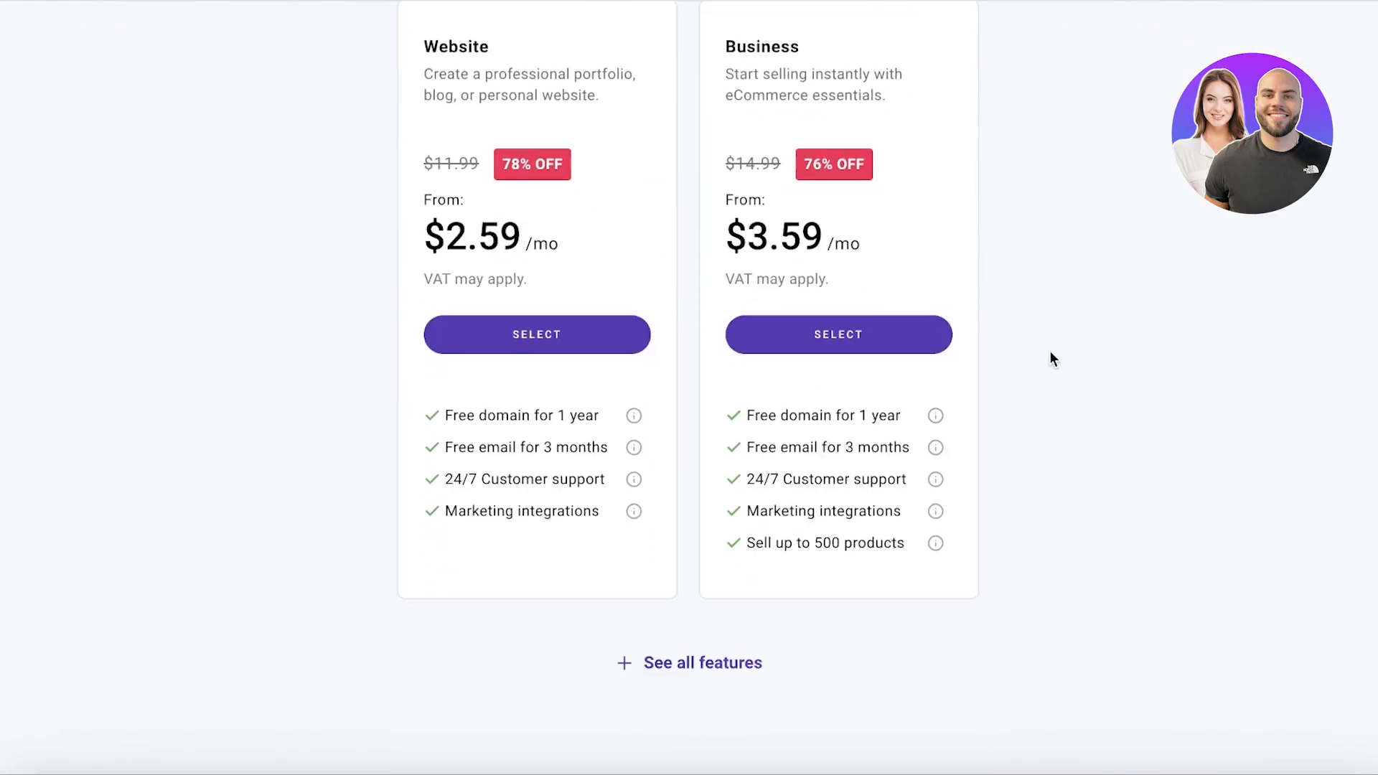
{"action": "scroll", "coordinate": [1053, 359], "scroll_direction": "up", "scroll_amount": 2}
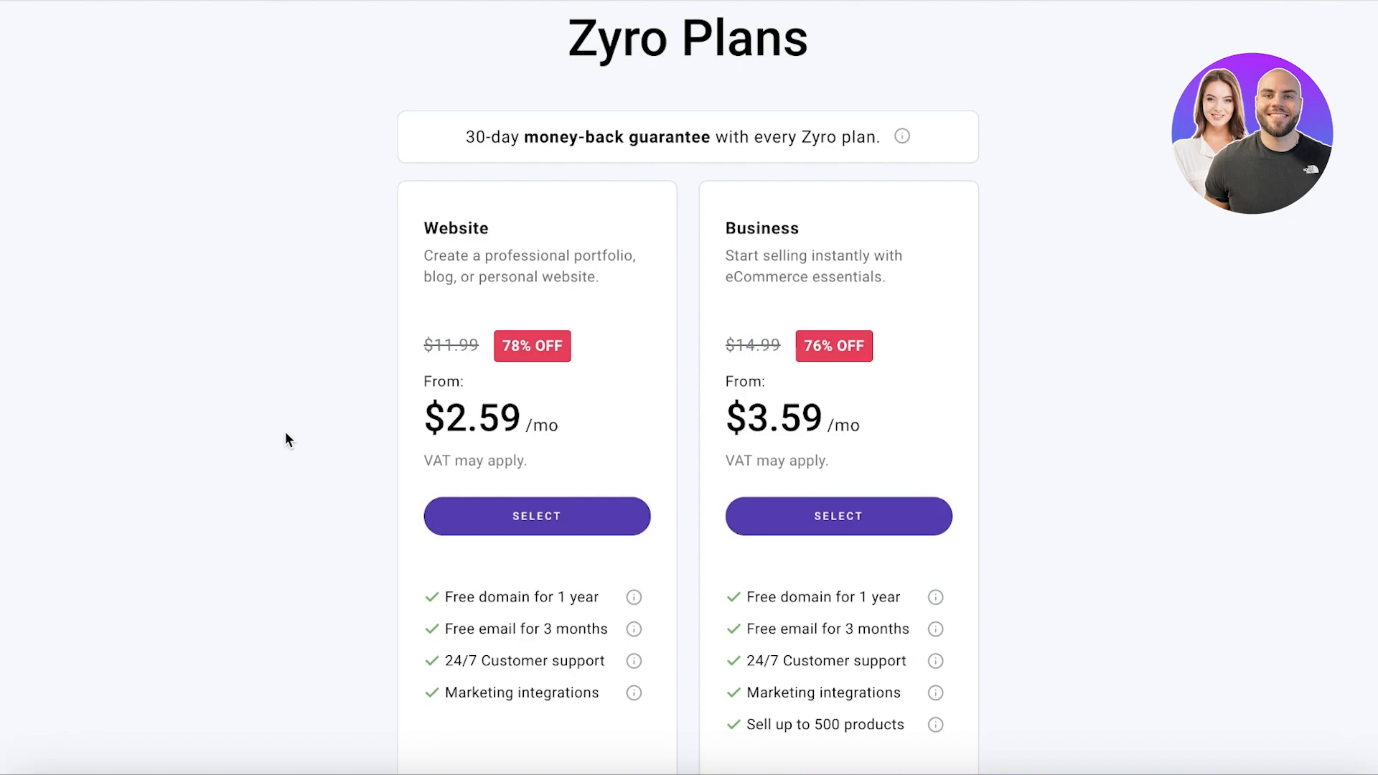
{"action": "scroll", "coordinate": [283, 436], "scroll_direction": "down", "scroll_amount": 1}
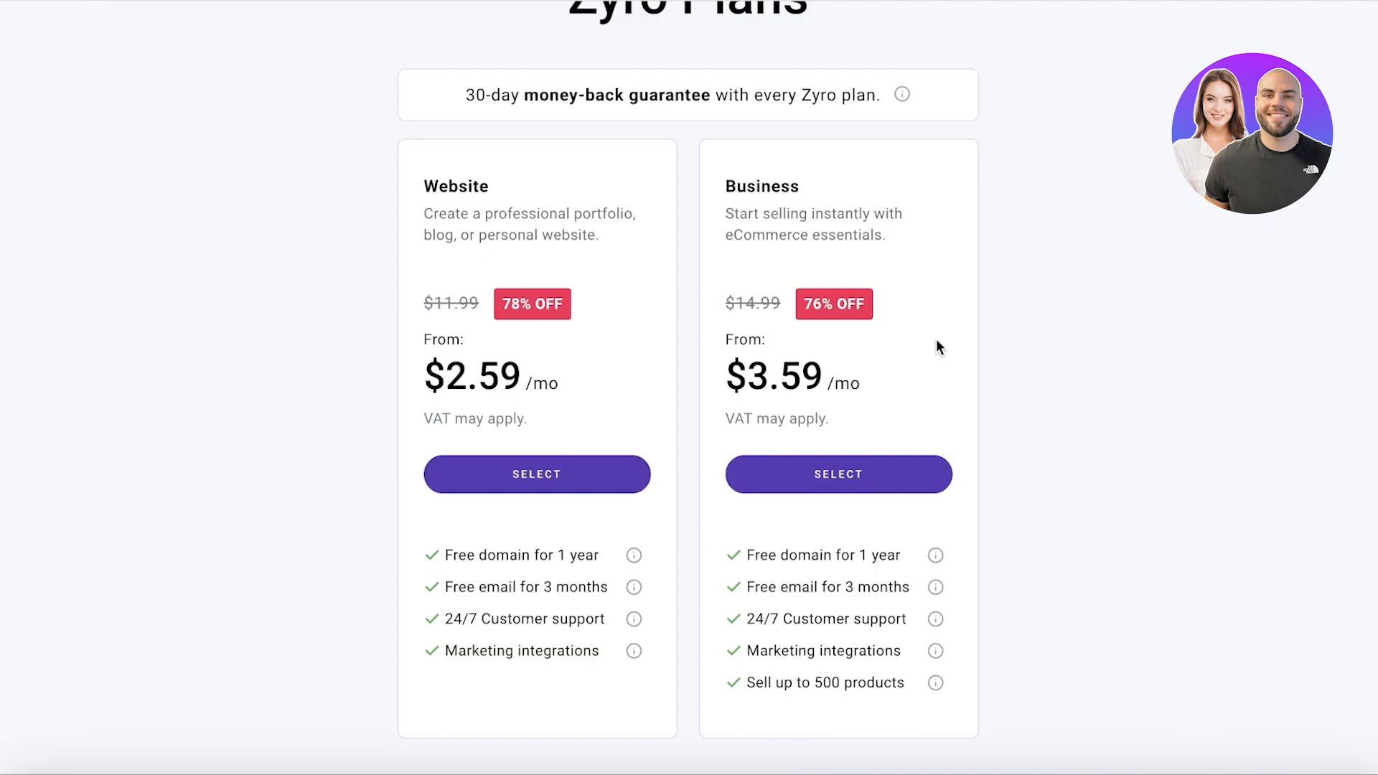
{"action": "scroll", "coordinate": [937, 338], "scroll_direction": "down", "scroll_amount": 1}
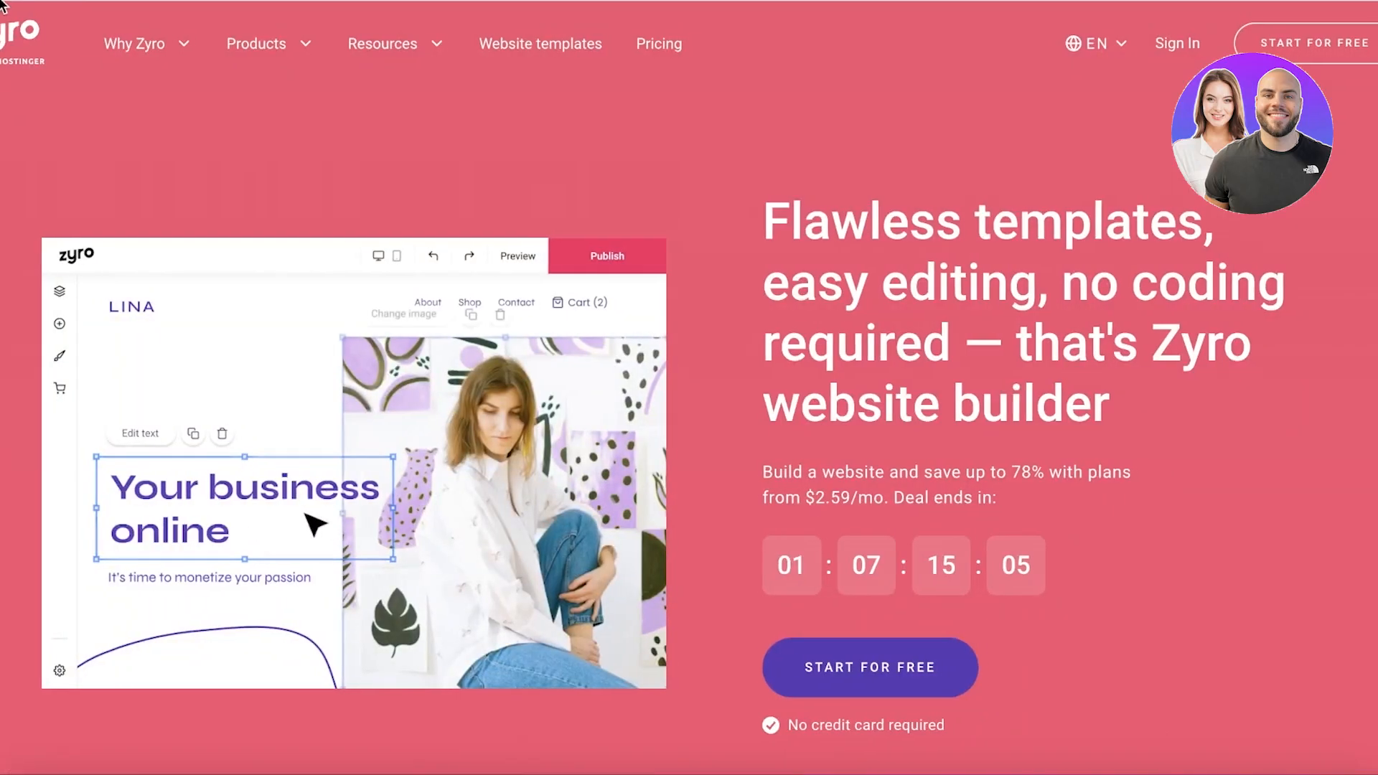
Start for free and sign up for a Zyro account by continuing with a Google account
{"action": "mouse_move", "coordinate": [118, 44]}
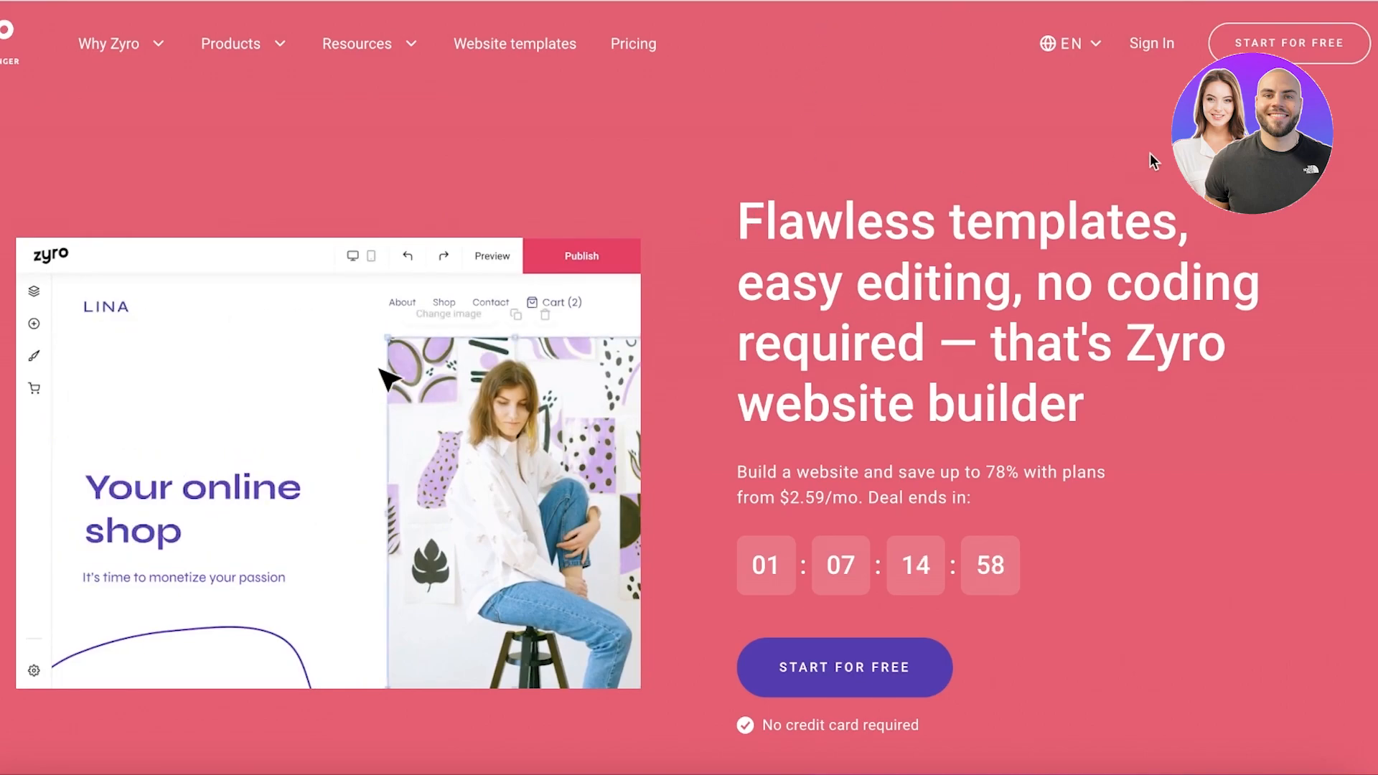
{"action": "left_click", "coordinate": [1301, 61]}
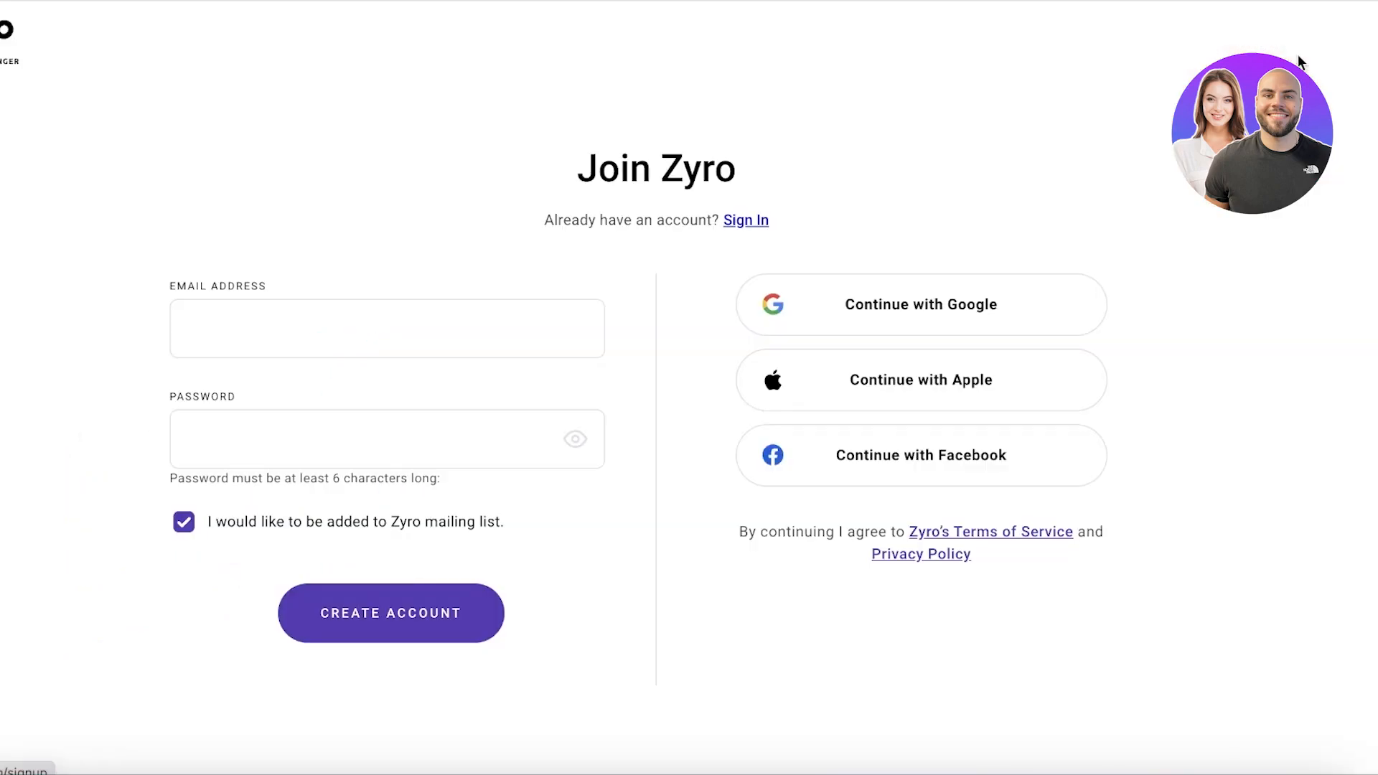
{"action": "left_click", "coordinate": [890, 308]}
{"action": "left_click", "coordinate": [607, 338]}
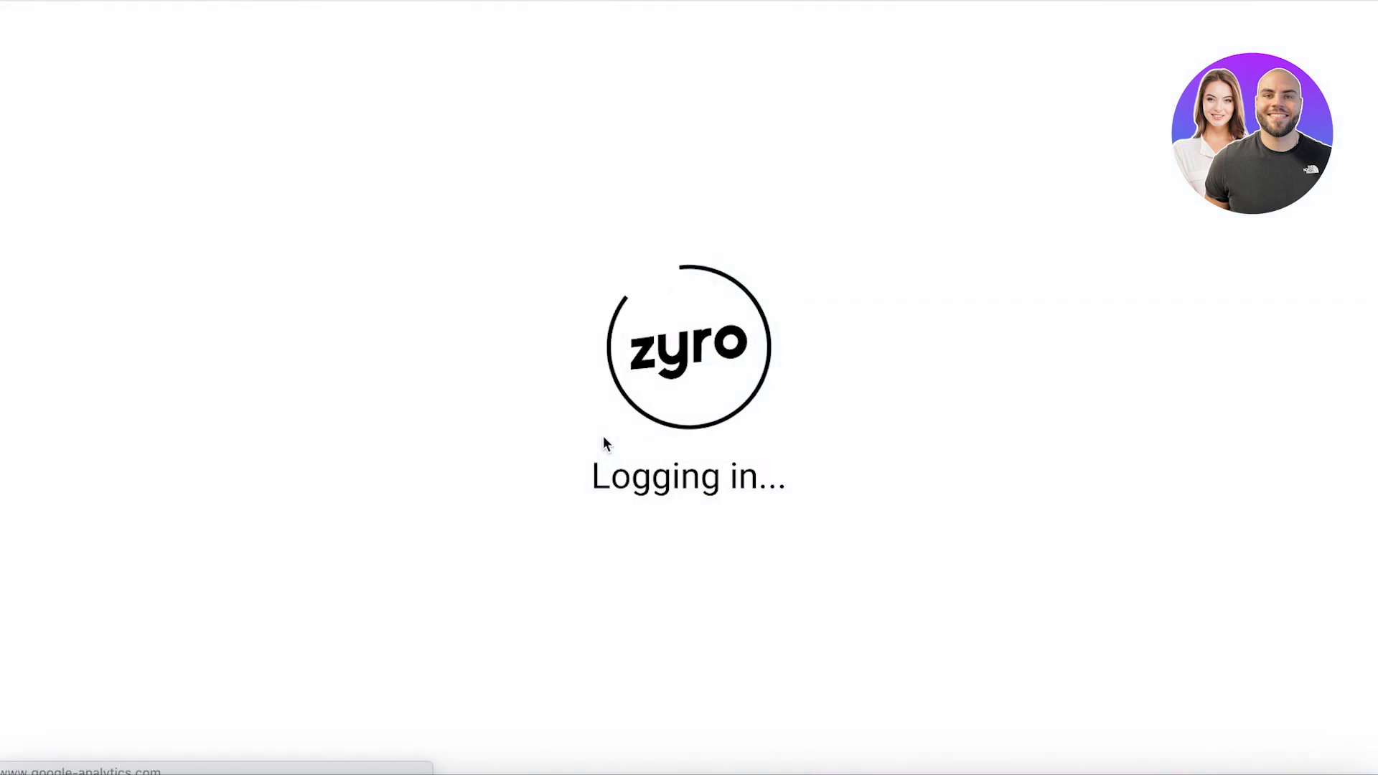
Look through the designer-made website templates in the gallery
{"action": "scroll", "coordinate": [618, 153], "scroll_direction": "down", "scroll_amount": 8}
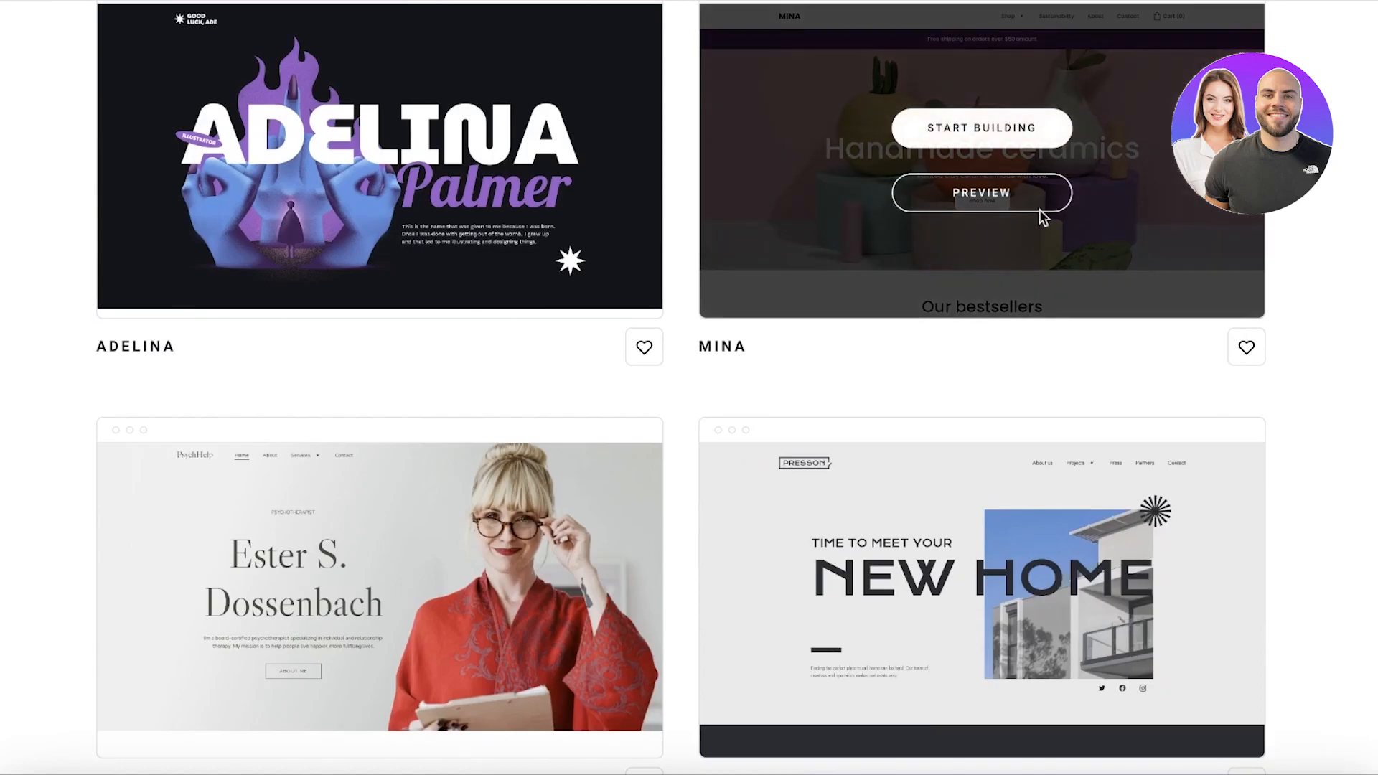
{"action": "scroll", "coordinate": [1067, 216], "scroll_direction": "up", "scroll_amount": 8}
{"action": "scroll", "coordinate": [1000, 209], "scroll_direction": "down", "scroll_amount": 3}
{"action": "scroll", "coordinate": [1000, 209], "scroll_direction": "up", "scroll_amount": 3}
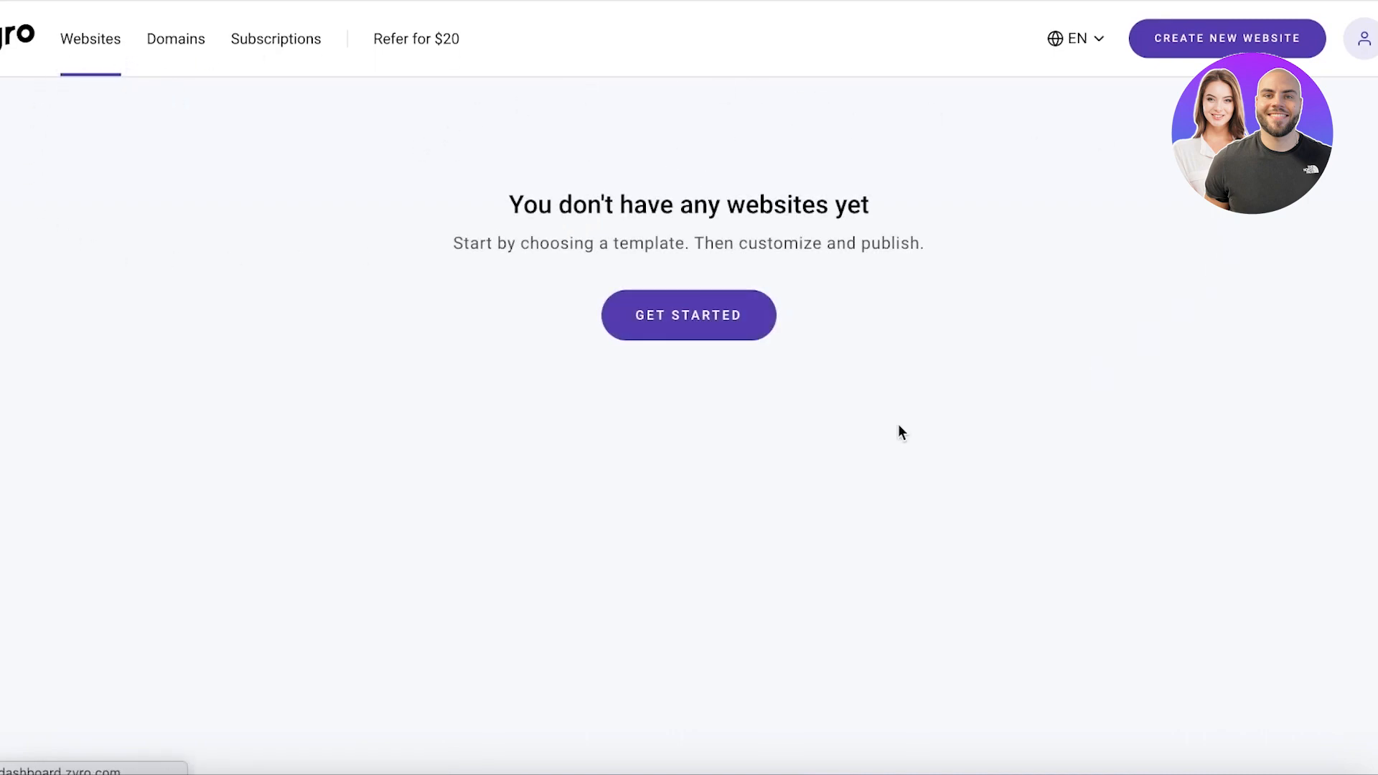
Start creating a new website from the dashboard and look over the template categories
{"action": "scroll", "coordinate": [1350, 99], "scroll_direction": "right", "scroll_amount": 1}
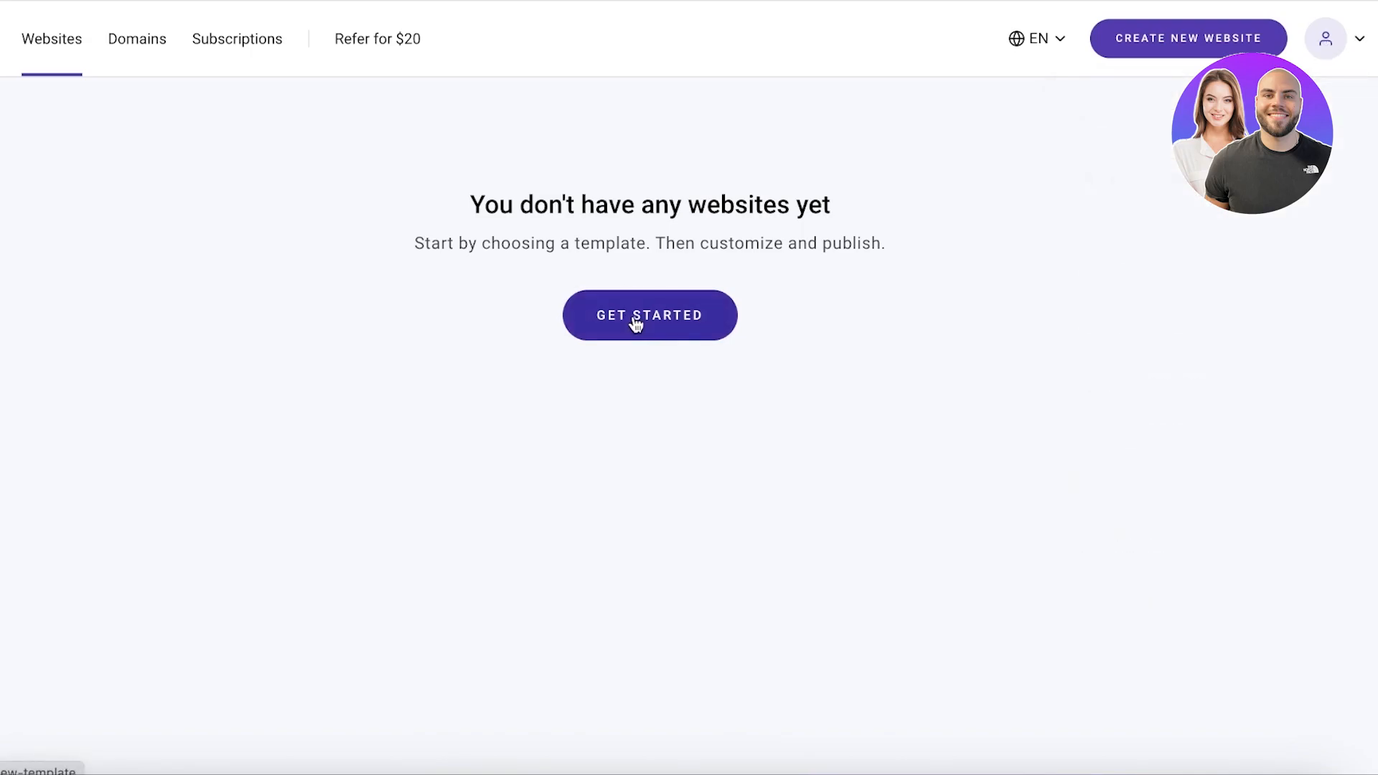
{"action": "left_click", "coordinate": [1142, 57]}
{"action": "scroll", "coordinate": [880, 286], "scroll_direction": "down", "scroll_amount": 6}
{"action": "scroll", "coordinate": [368, 271], "scroll_direction": "up", "scroll_amount": 5}
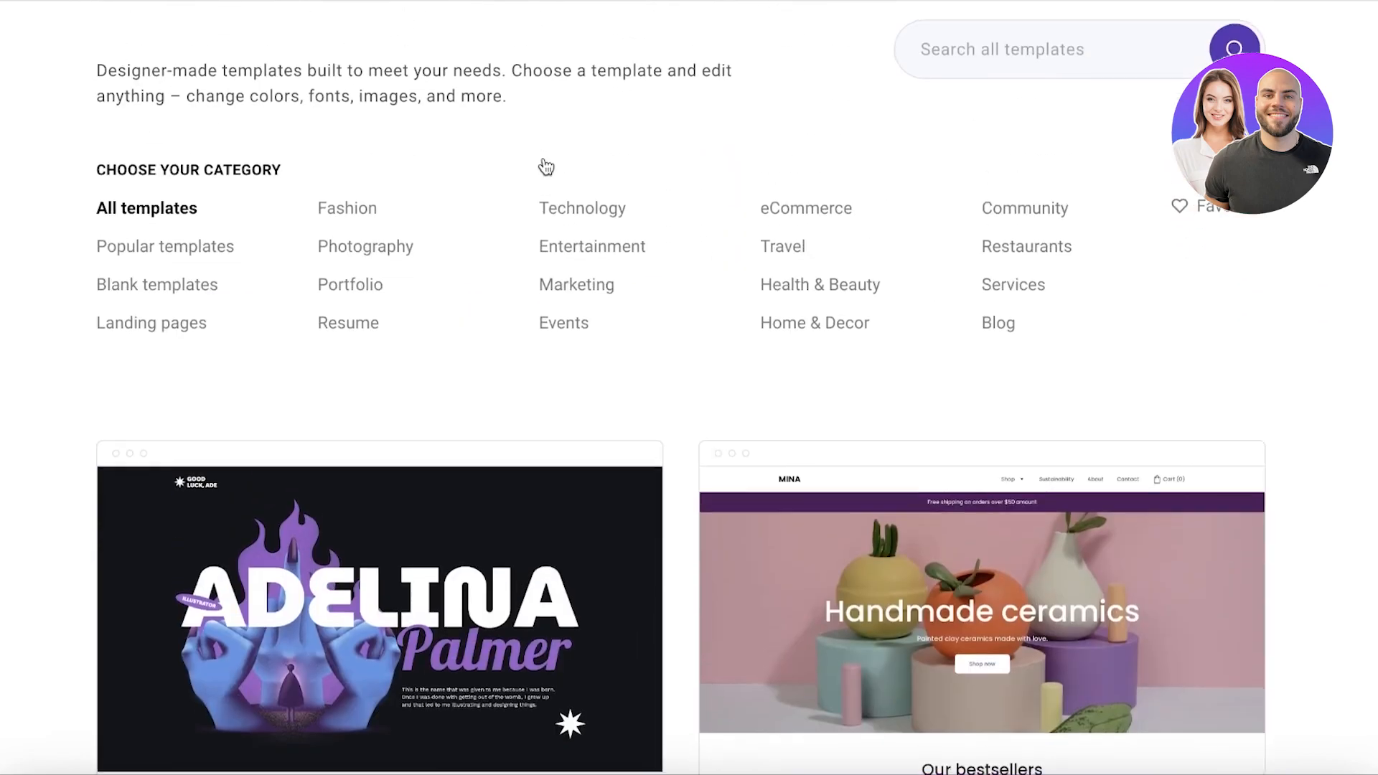
Filter the templates to the Fashion category and browse the designs
{"action": "left_click", "coordinate": [341, 213]}
{"action": "scroll", "coordinate": [349, 229], "scroll_direction": "down", "scroll_amount": 3}
{"action": "scroll", "coordinate": [351, 229], "scroll_direction": "down", "scroll_amount": 3}
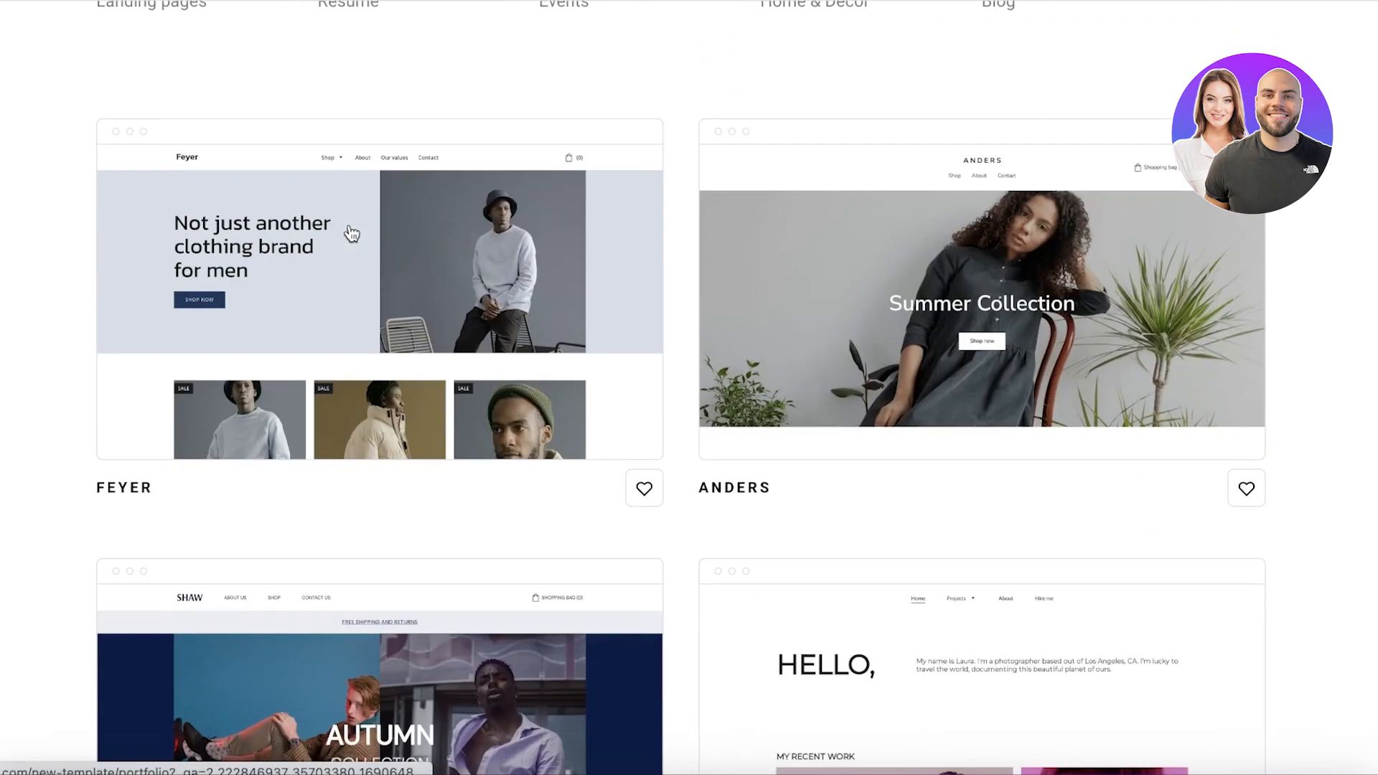
{"action": "scroll", "coordinate": [689, 387], "scroll_direction": "down", "scroll_amount": 6}
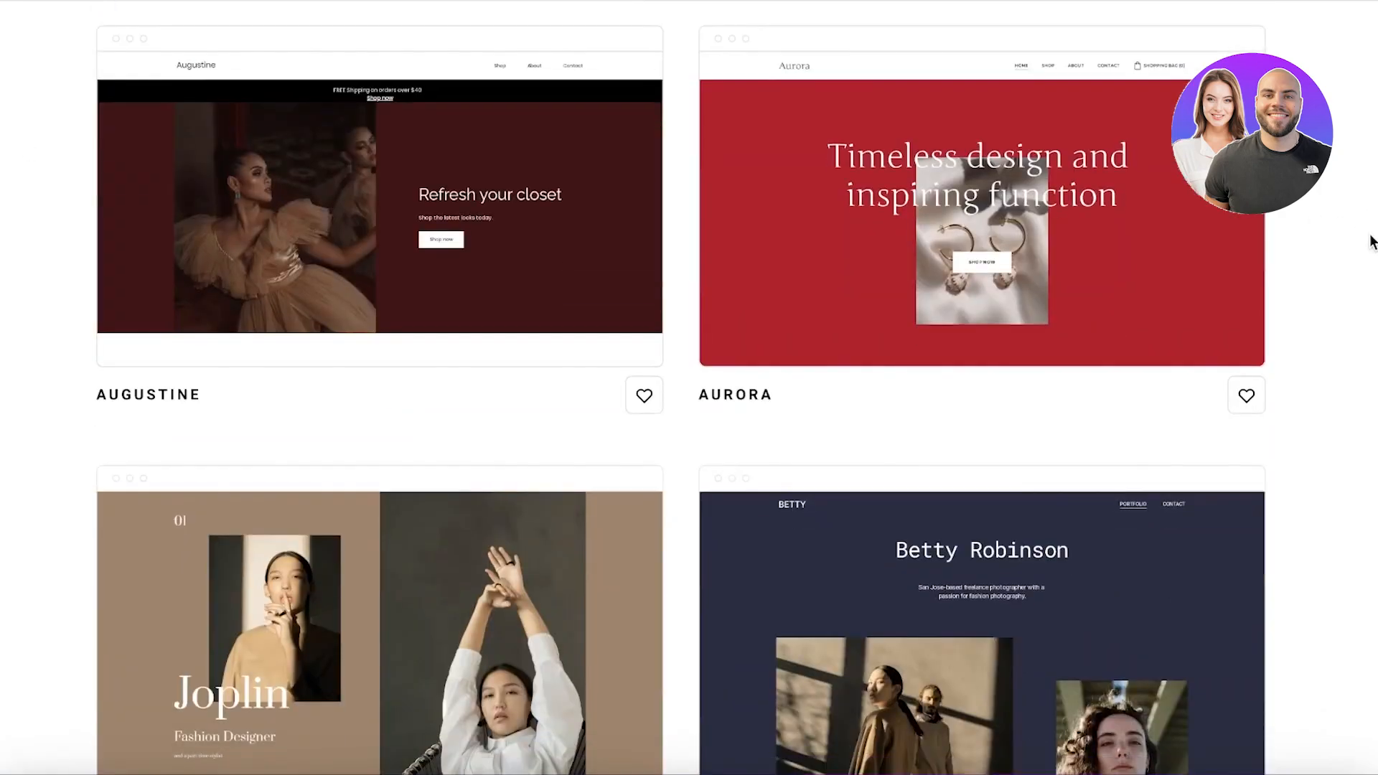
Start building a website from the Feyer template and dismiss the welcome dialog
{"action": "scroll", "coordinate": [285, 366], "scroll_direction": "up", "scroll_amount": 12}
{"action": "mouse_move", "coordinate": [285, 366]}
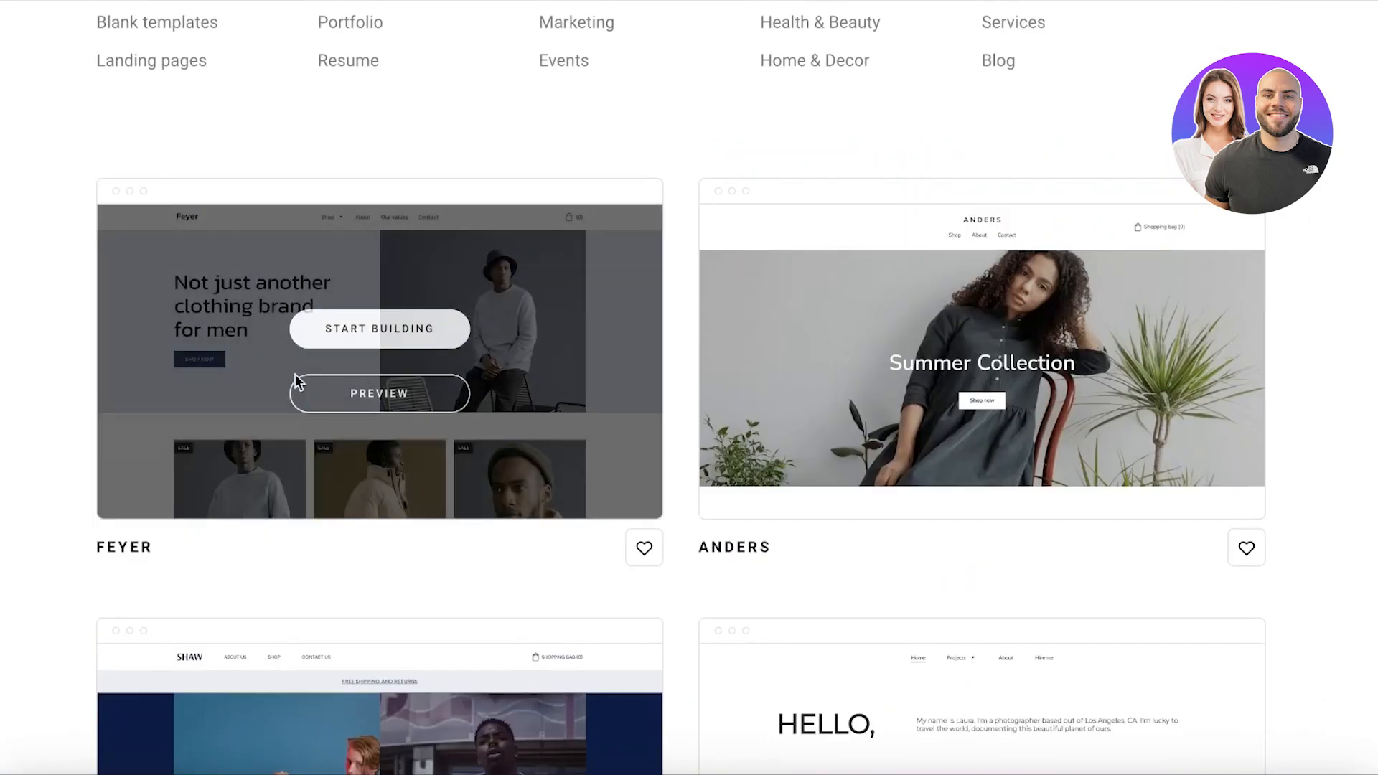
{"action": "left_click", "coordinate": [349, 340]}
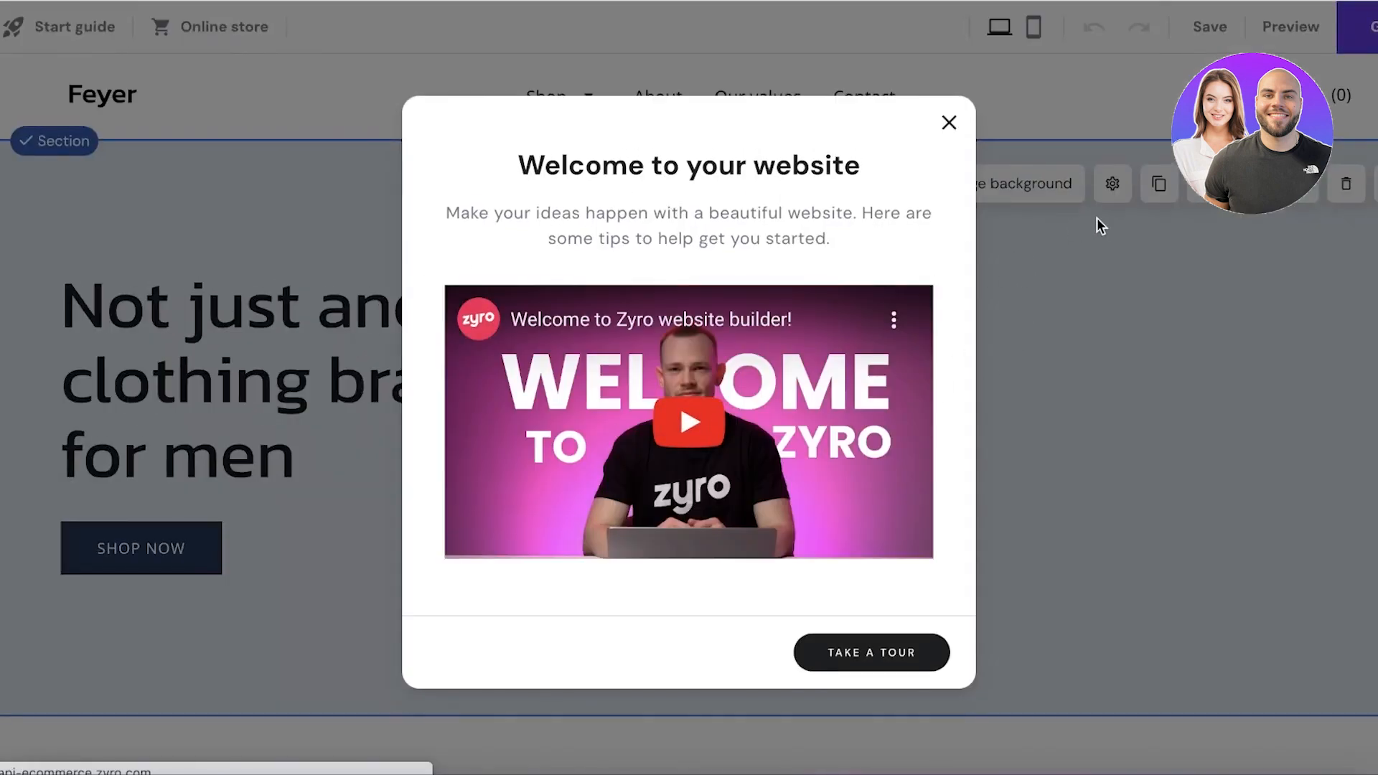
{"action": "left_click", "coordinate": [947, 123]}
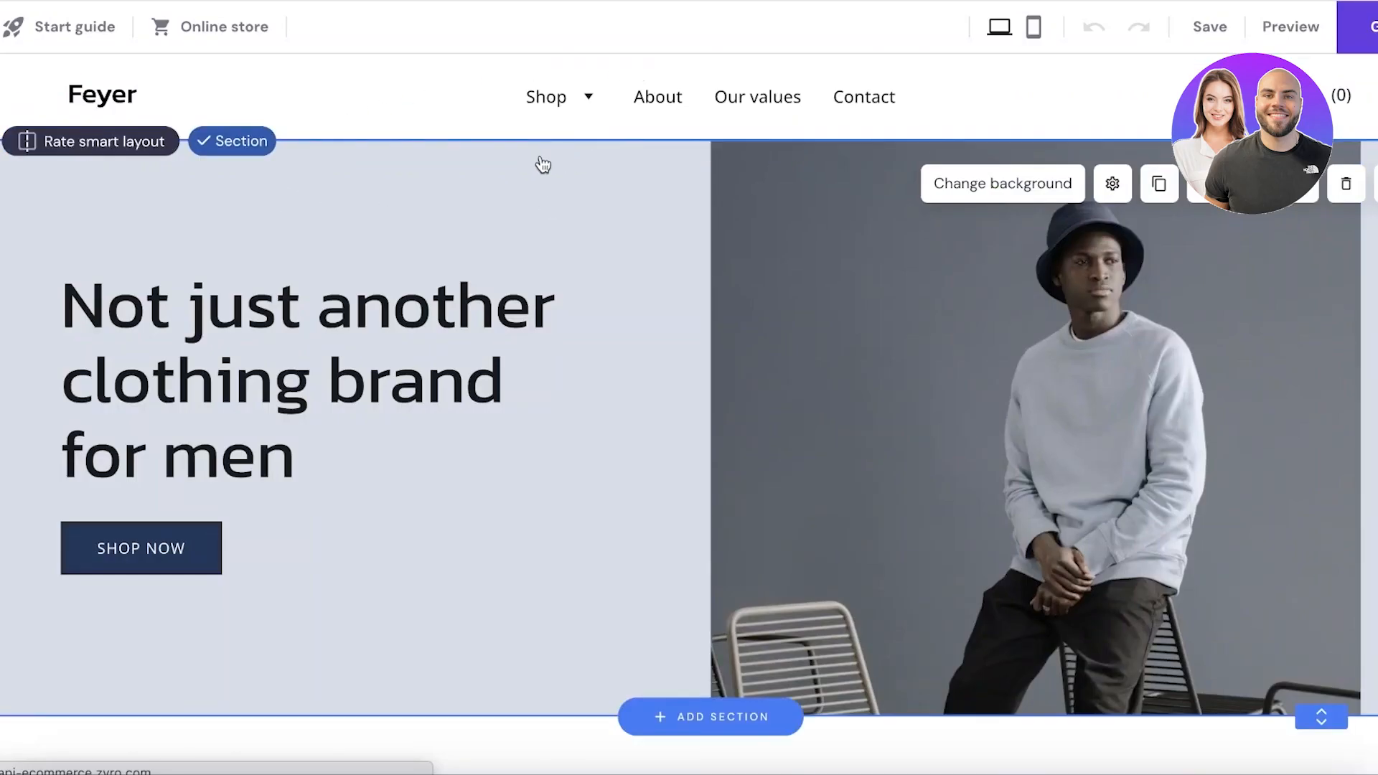
Look through the elements that can be added to the page, then close the list
{"action": "scroll", "coordinate": [886, 234], "scroll_direction": "down", "scroll_amount": 1}
{"action": "scroll", "coordinate": [886, 234], "scroll_direction": "up", "scroll_amount": 1}
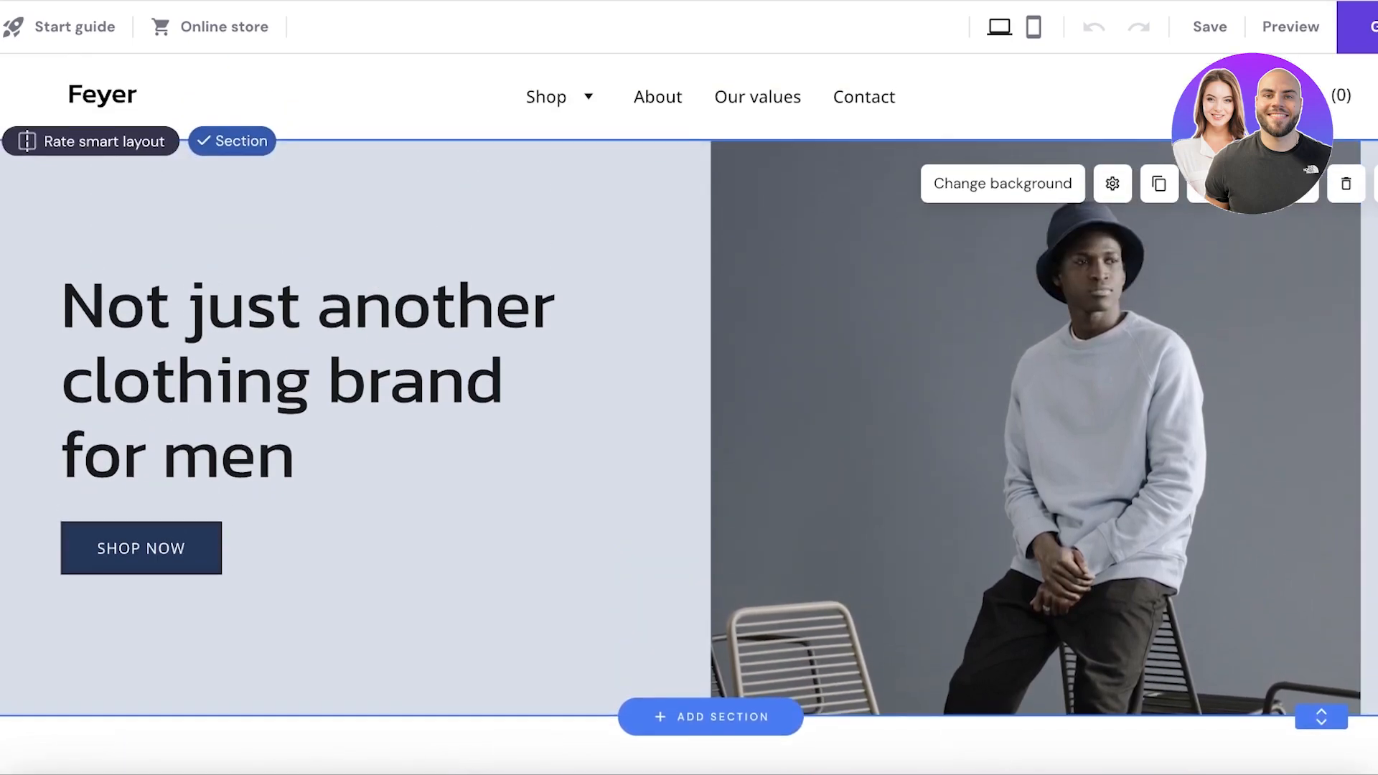
{"action": "left_click", "coordinate": [1, 90]}
{"action": "scroll", "coordinate": [145, 179], "scroll_direction": "down", "scroll_amount": 2}
{"action": "scroll", "coordinate": [347, 115], "scroll_direction": "up", "scroll_amount": 2}
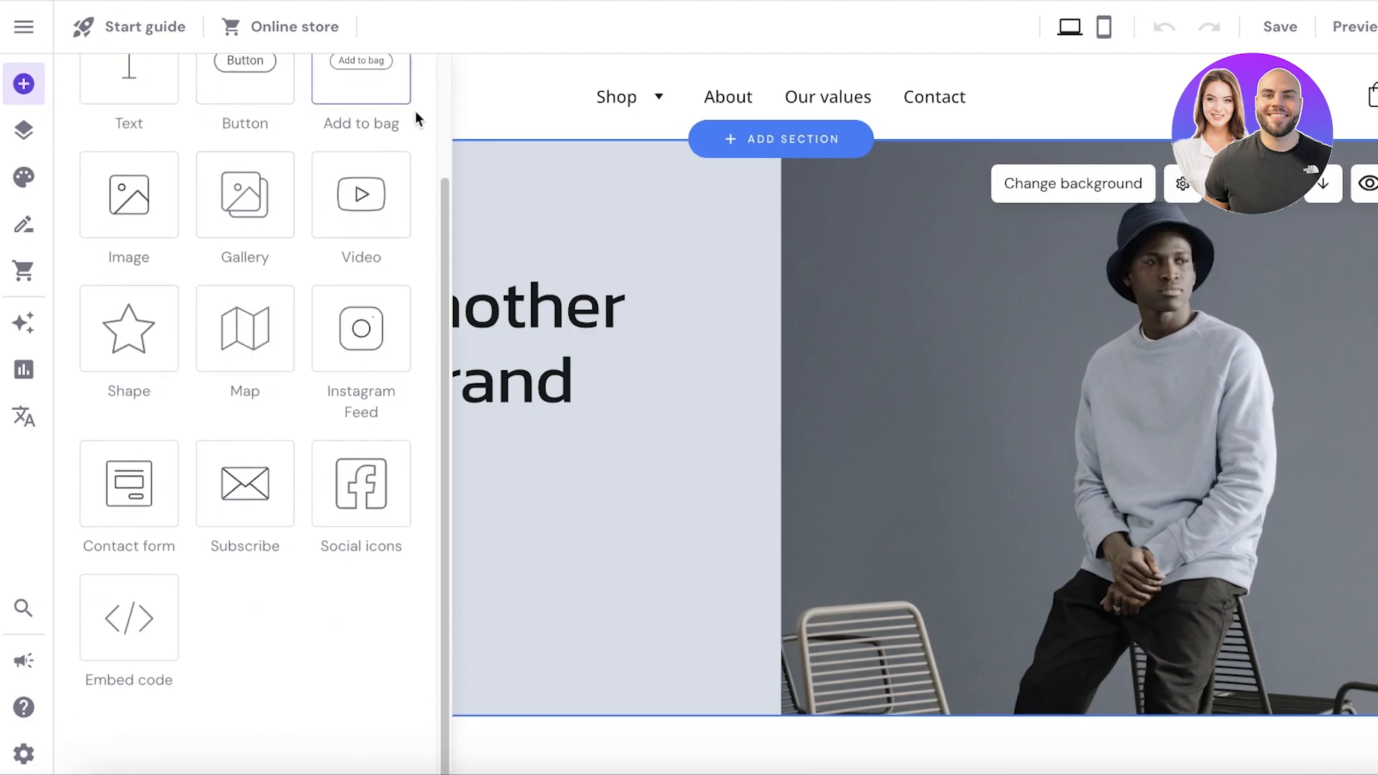
{"action": "left_click", "coordinate": [402, 89]}
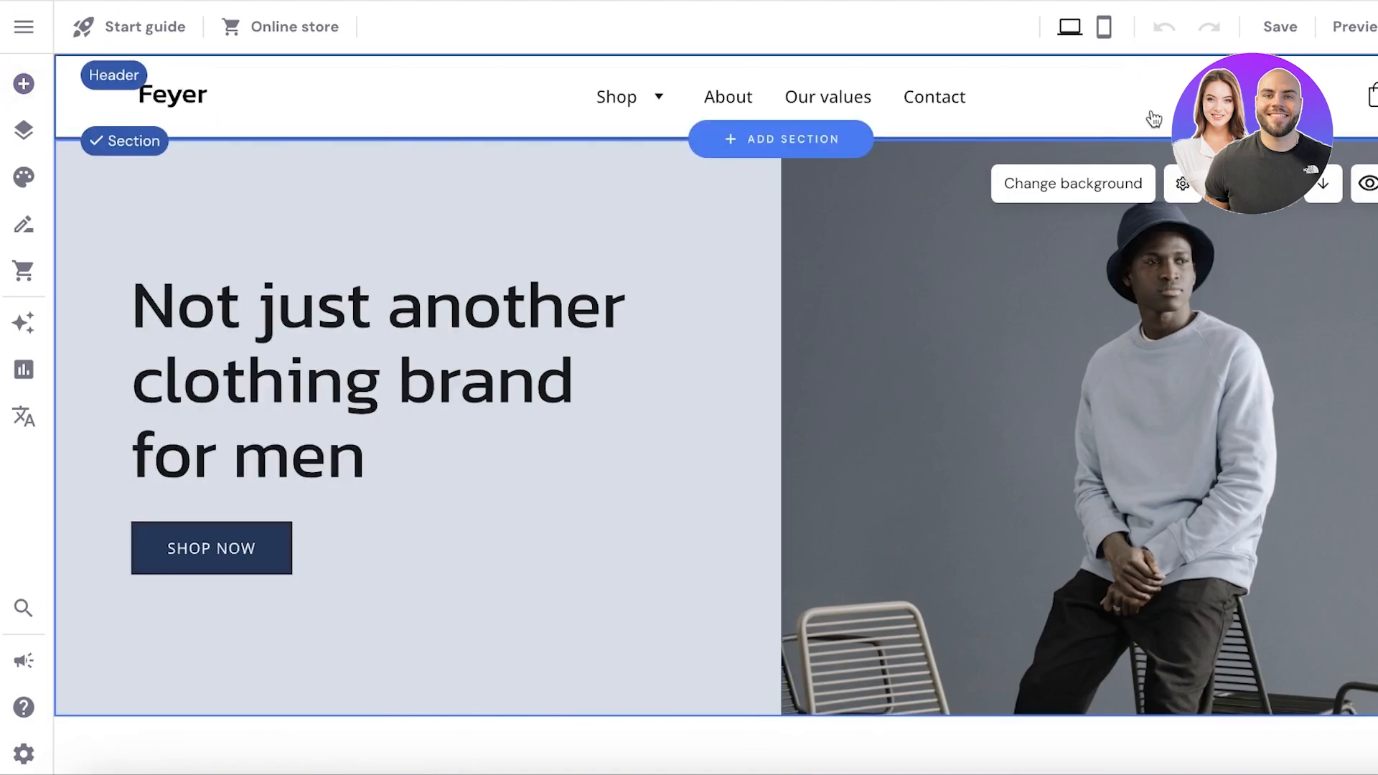
Review the home page's sections and view the extra options of the hero image
{"action": "scroll", "coordinate": [1153, 115], "scroll_direction": "down", "scroll_amount": 15}
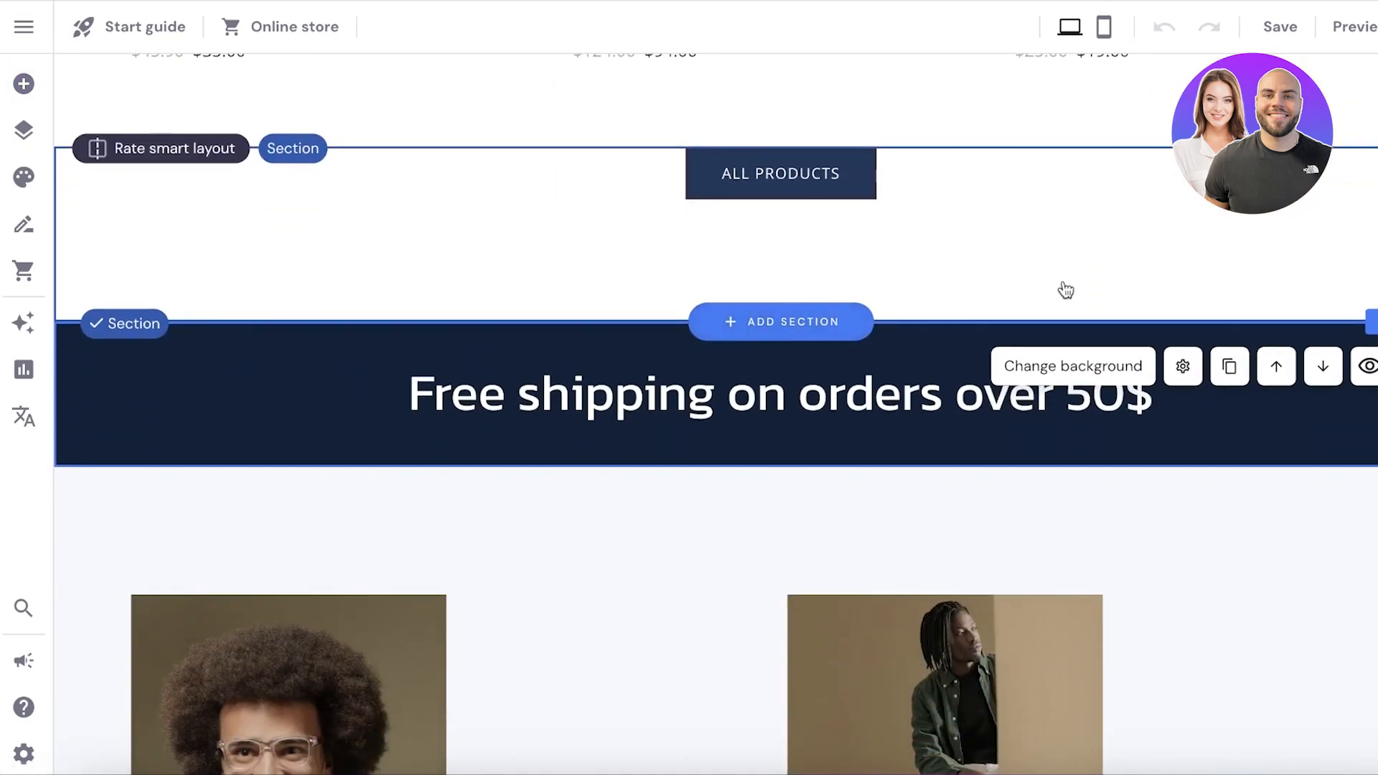
{"action": "scroll", "coordinate": [1062, 289], "scroll_direction": "up", "scroll_amount": 11}
{"action": "scroll", "coordinate": [1070, 285], "scroll_direction": "up", "scroll_amount": 4}
{"action": "left_click", "coordinate": [1101, 286]}
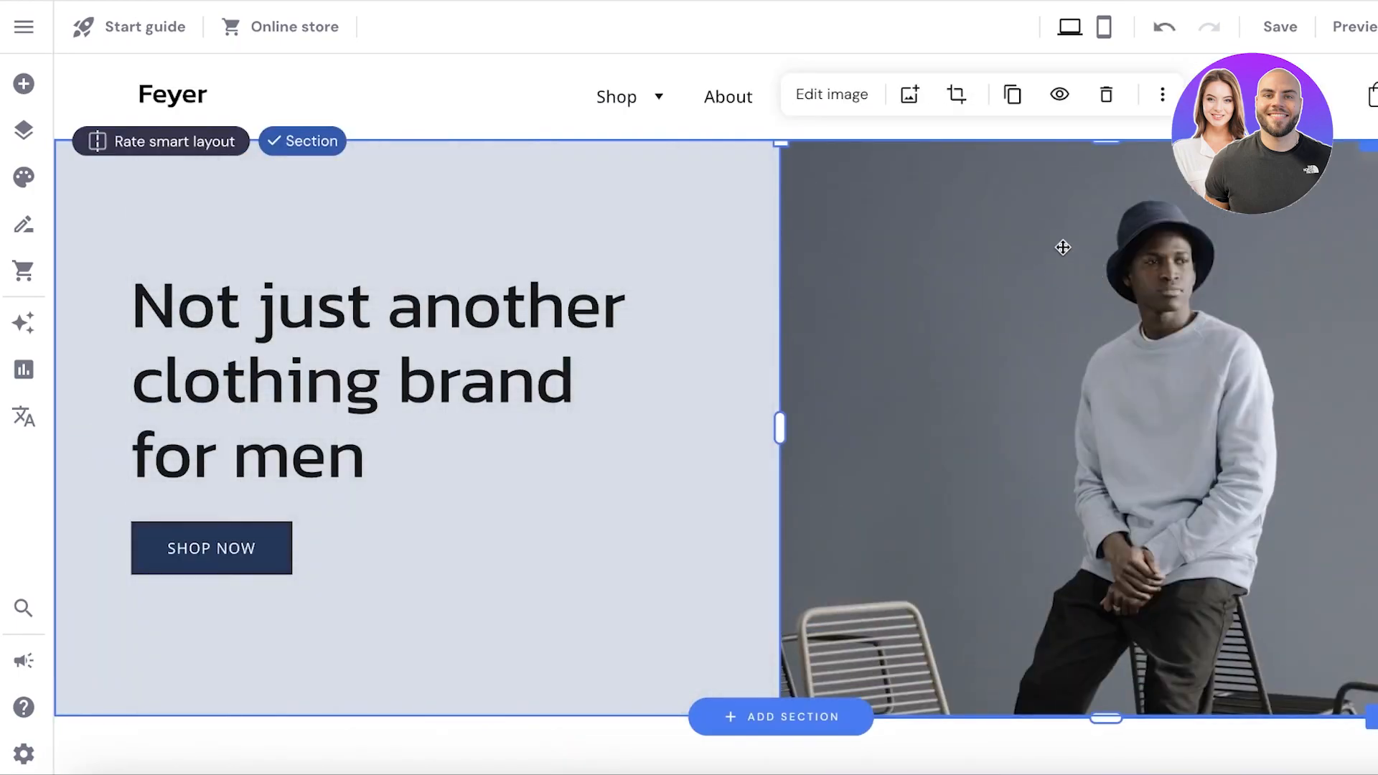
{"action": "left_click", "coordinate": [1164, 95]}
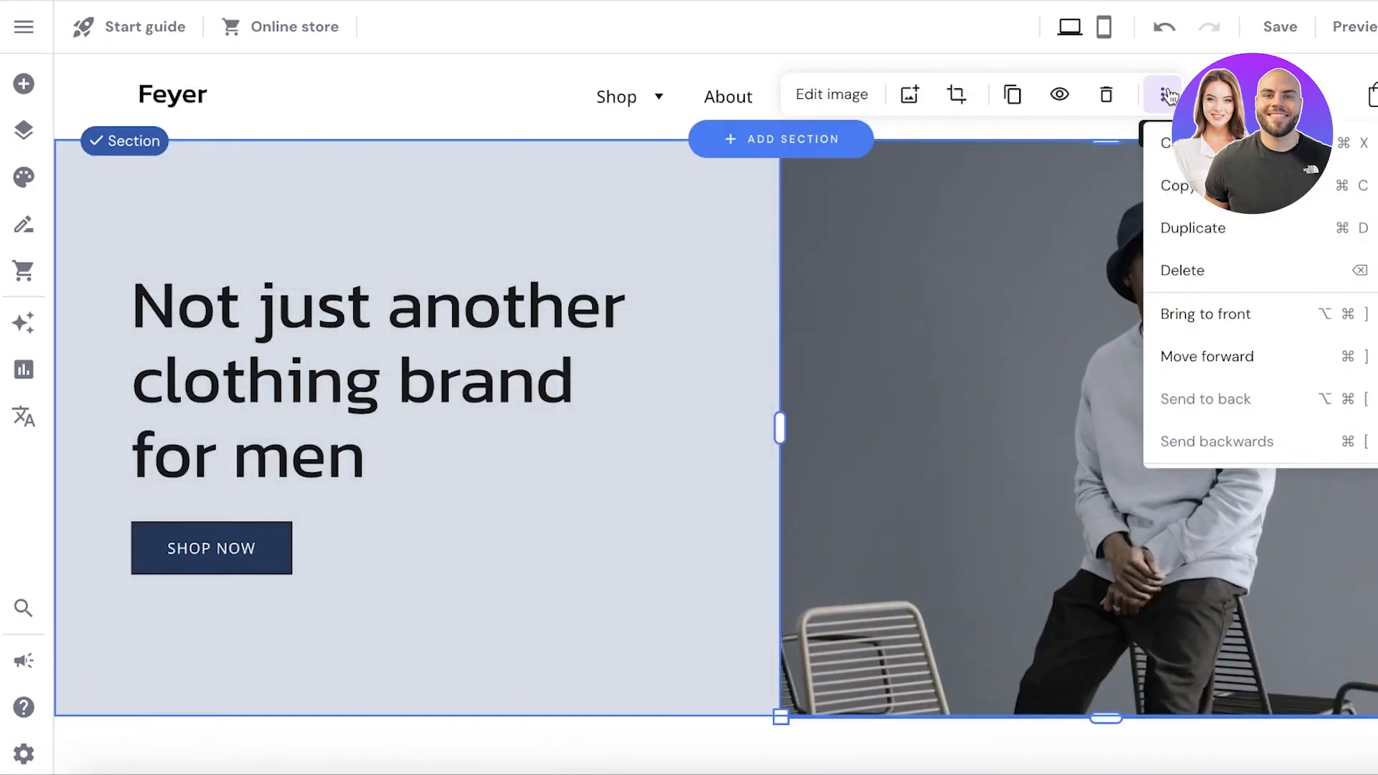
{"action": "left_click", "coordinate": [203, 104]}
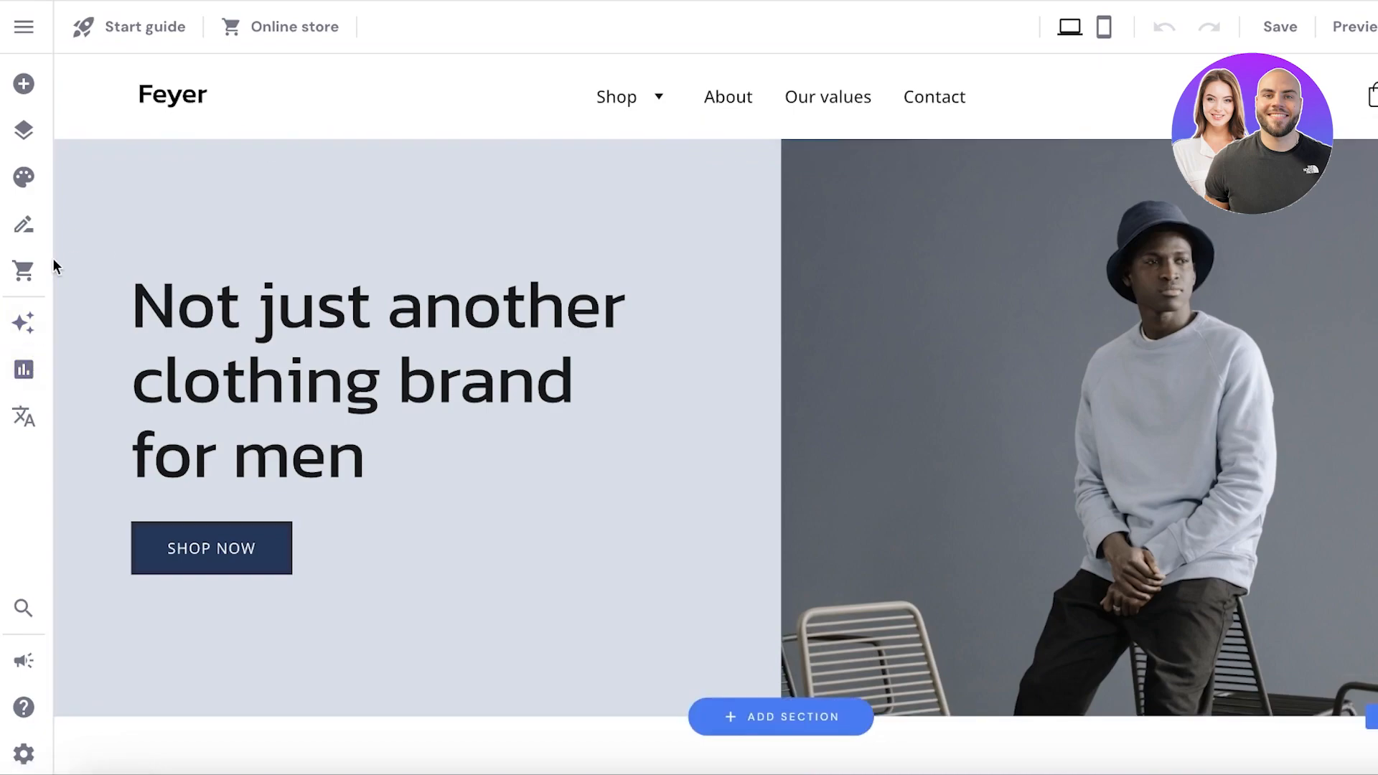
{"action": "left_click", "coordinate": [24, 317]}
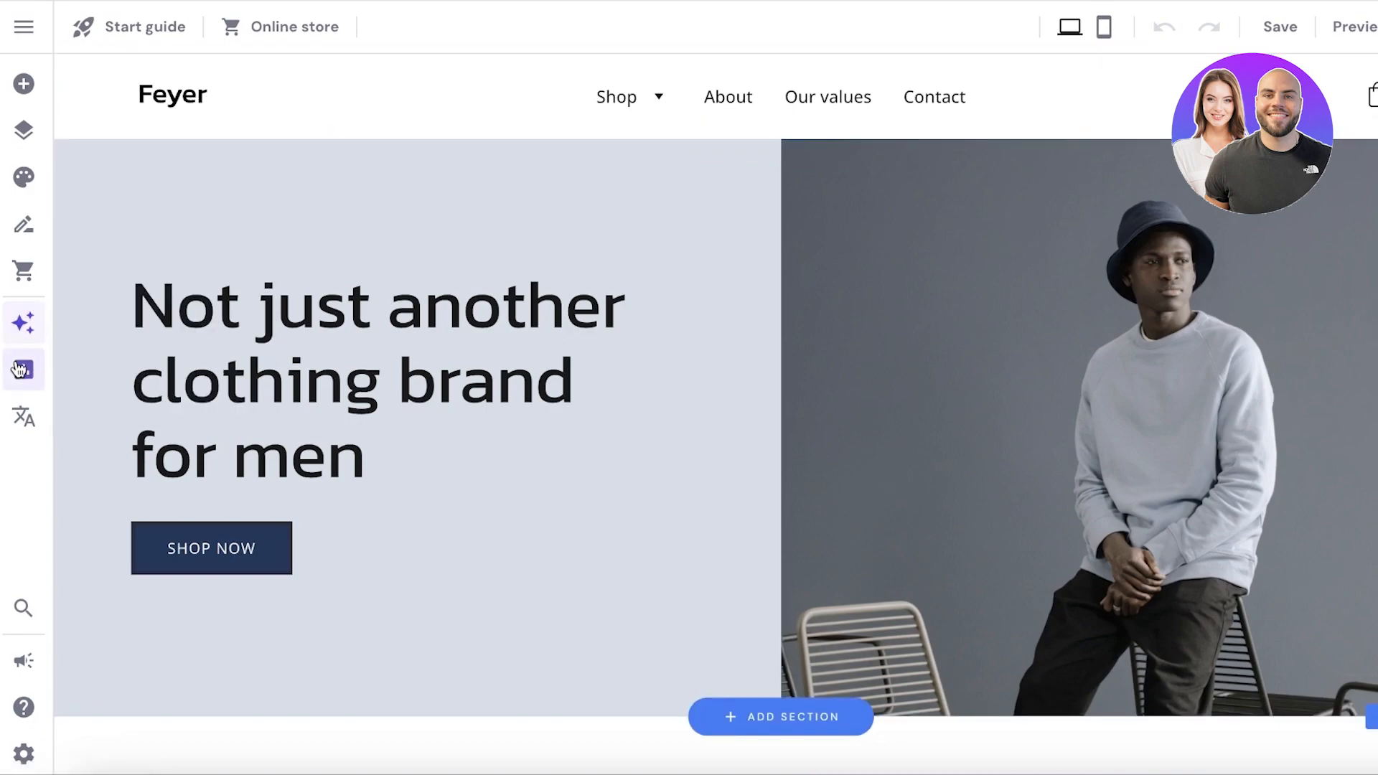
{"action": "scroll", "coordinate": [646, 327], "scroll_direction": "down", "scroll_amount": 4}
{"action": "scroll", "coordinate": [775, 352], "scroll_direction": "up", "scroll_amount": 4}
{"action": "left_click", "coordinate": [824, 354]}
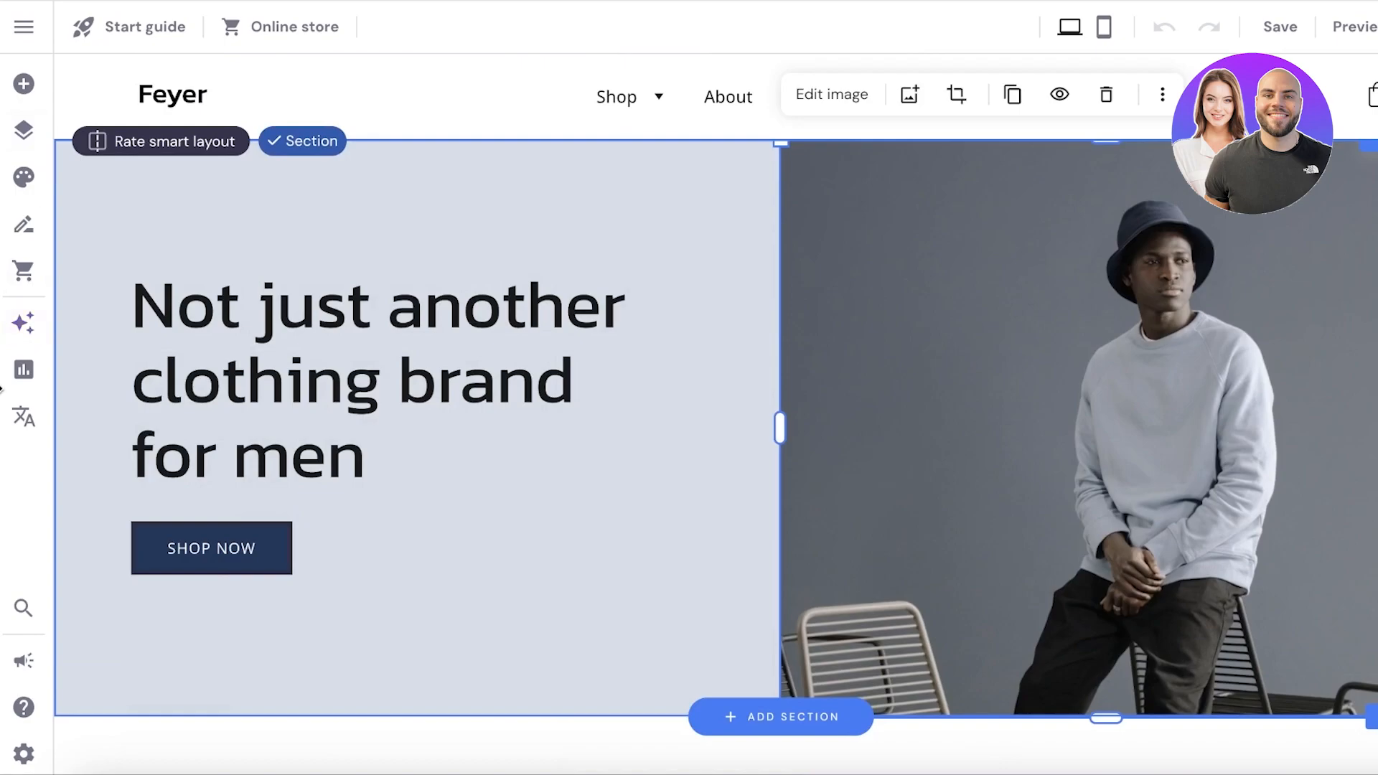
Look through the website styles, blog posts, online store products, and pages and navigation settings
{"action": "left_click", "coordinate": [24, 186]}
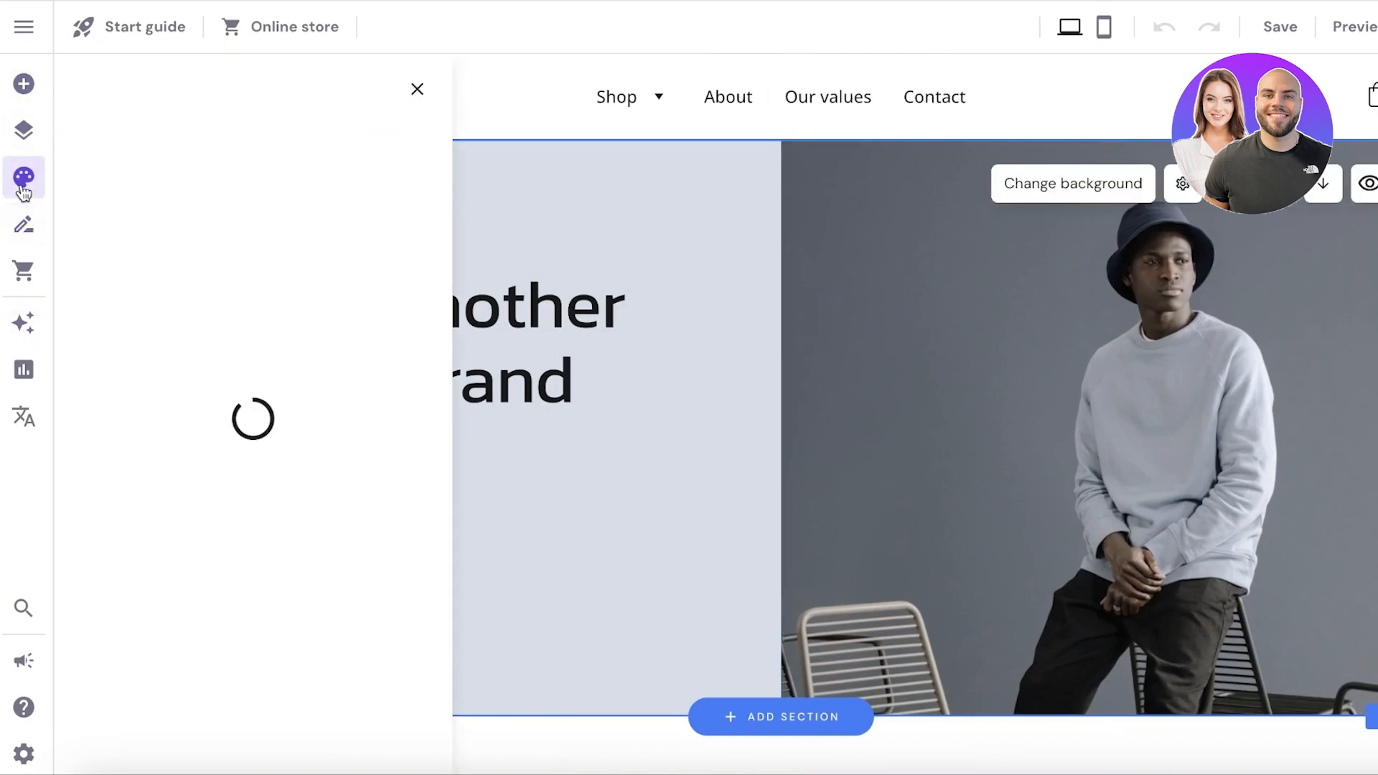
{"action": "left_click", "coordinate": [25, 224]}
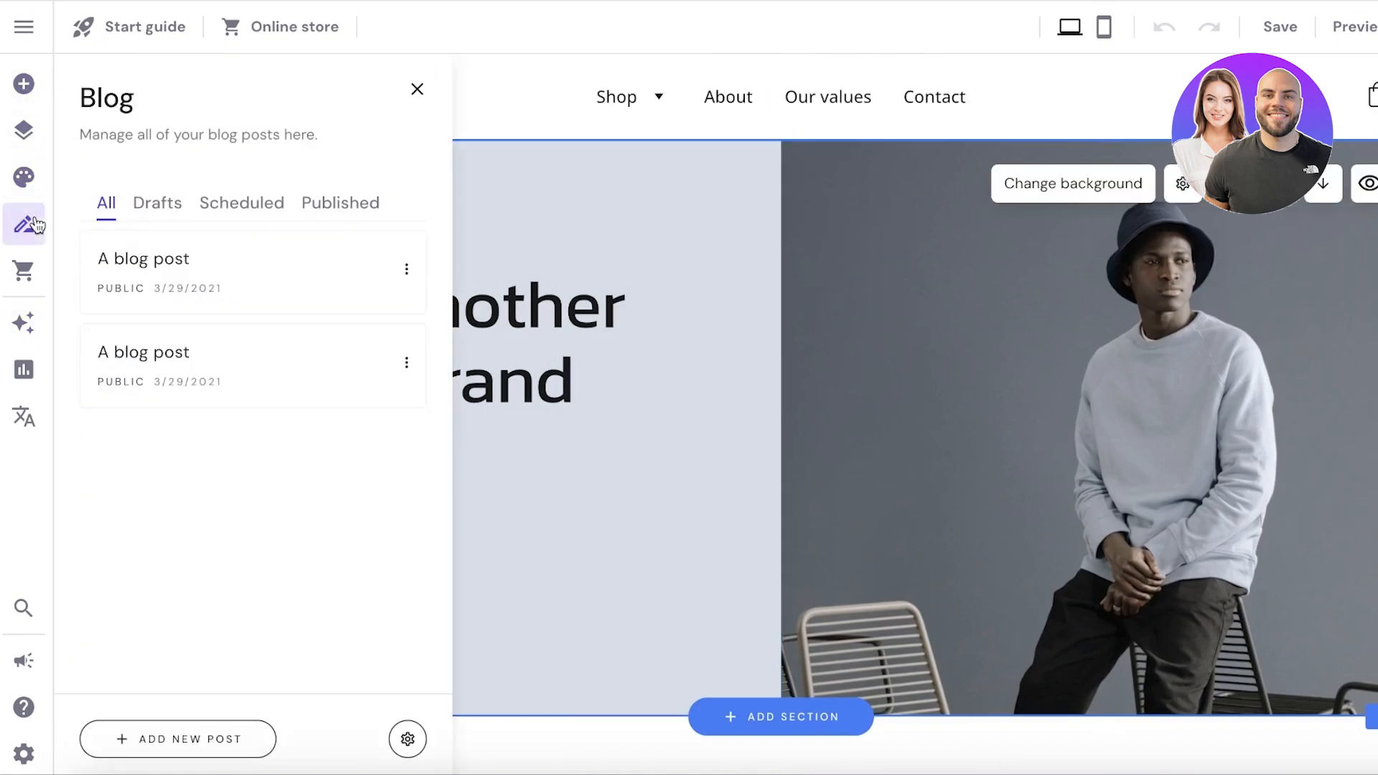
{"action": "left_click", "coordinate": [23, 271]}
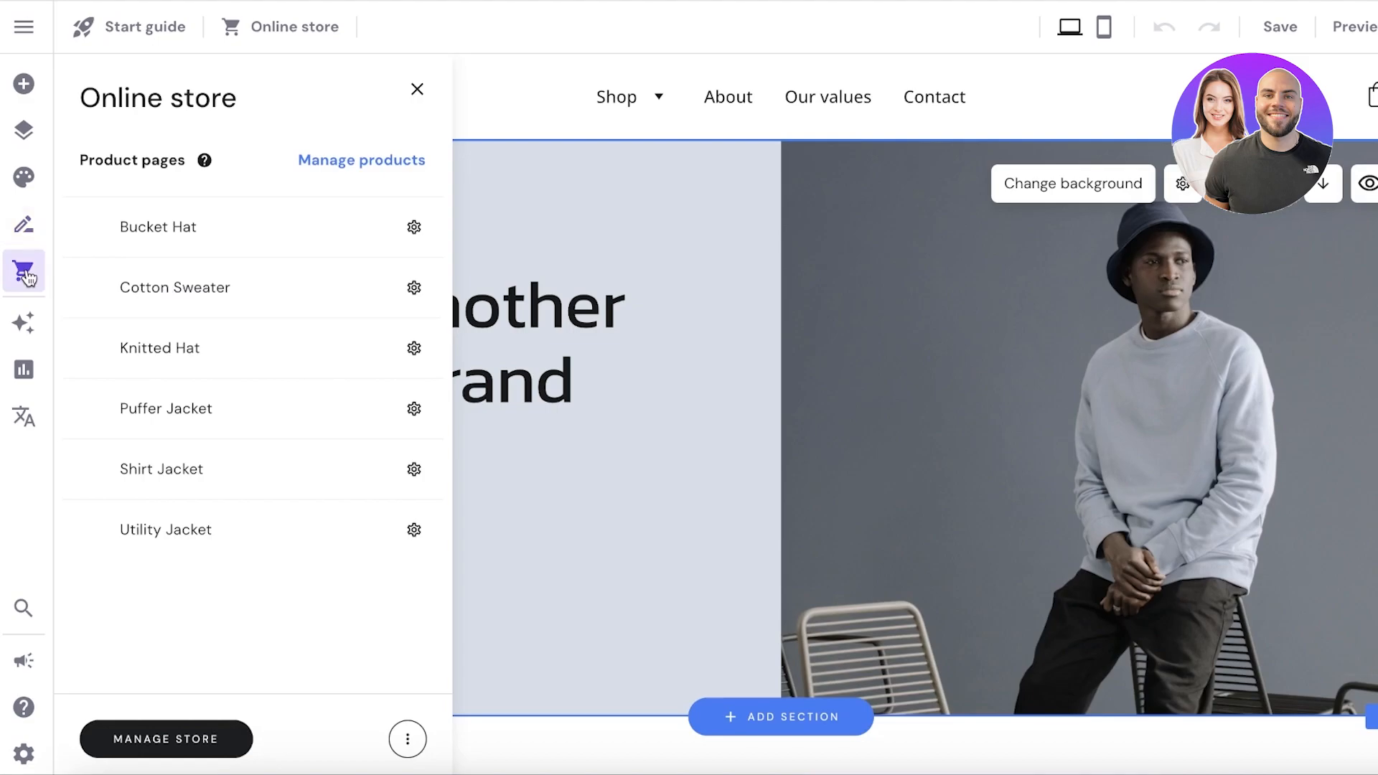
{"action": "left_click", "coordinate": [24, 84]}
{"action": "left_click", "coordinate": [24, 130]}
{"action": "scroll", "coordinate": [262, 345], "scroll_direction": "down", "scroll_amount": 5}
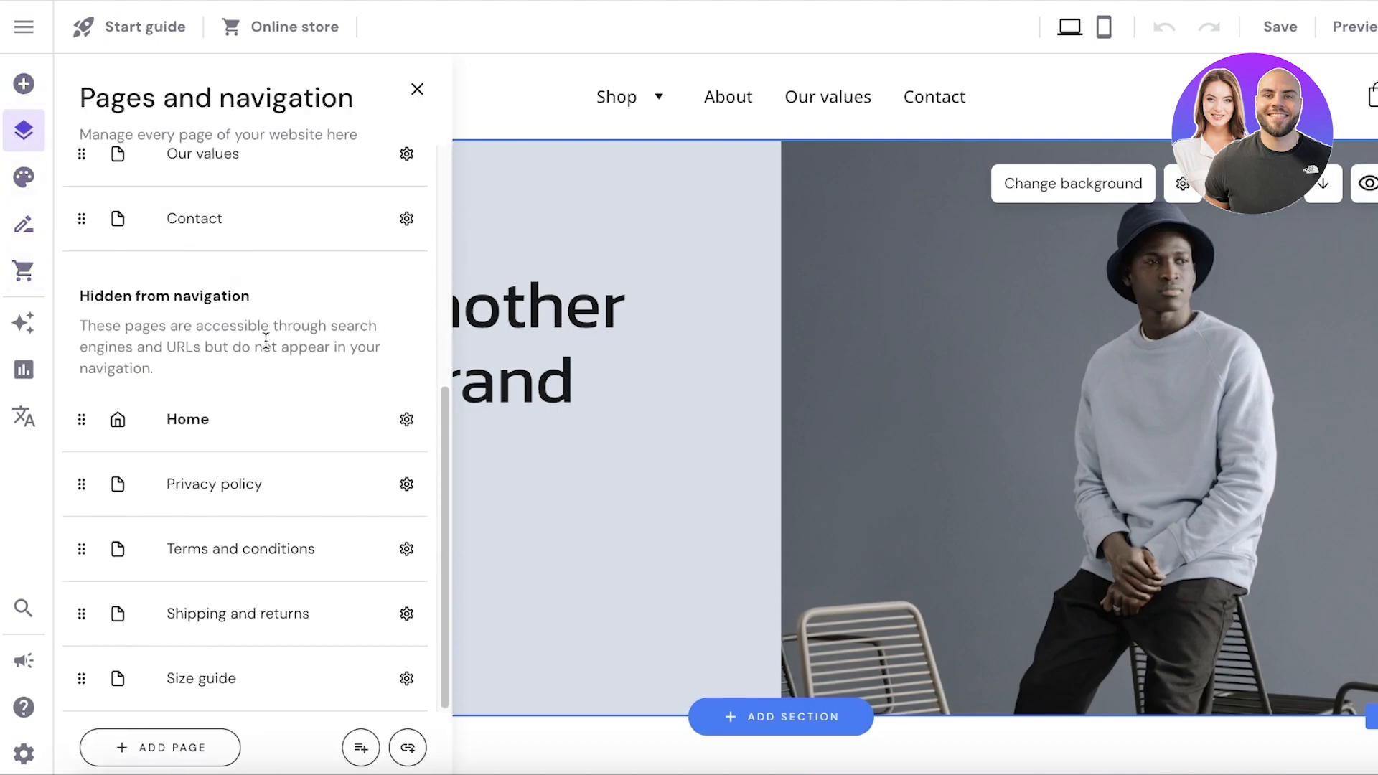
Open the Logo maker from the AI tools and sign up to Hostinger with a Google account
{"action": "left_click", "coordinate": [26, 326]}
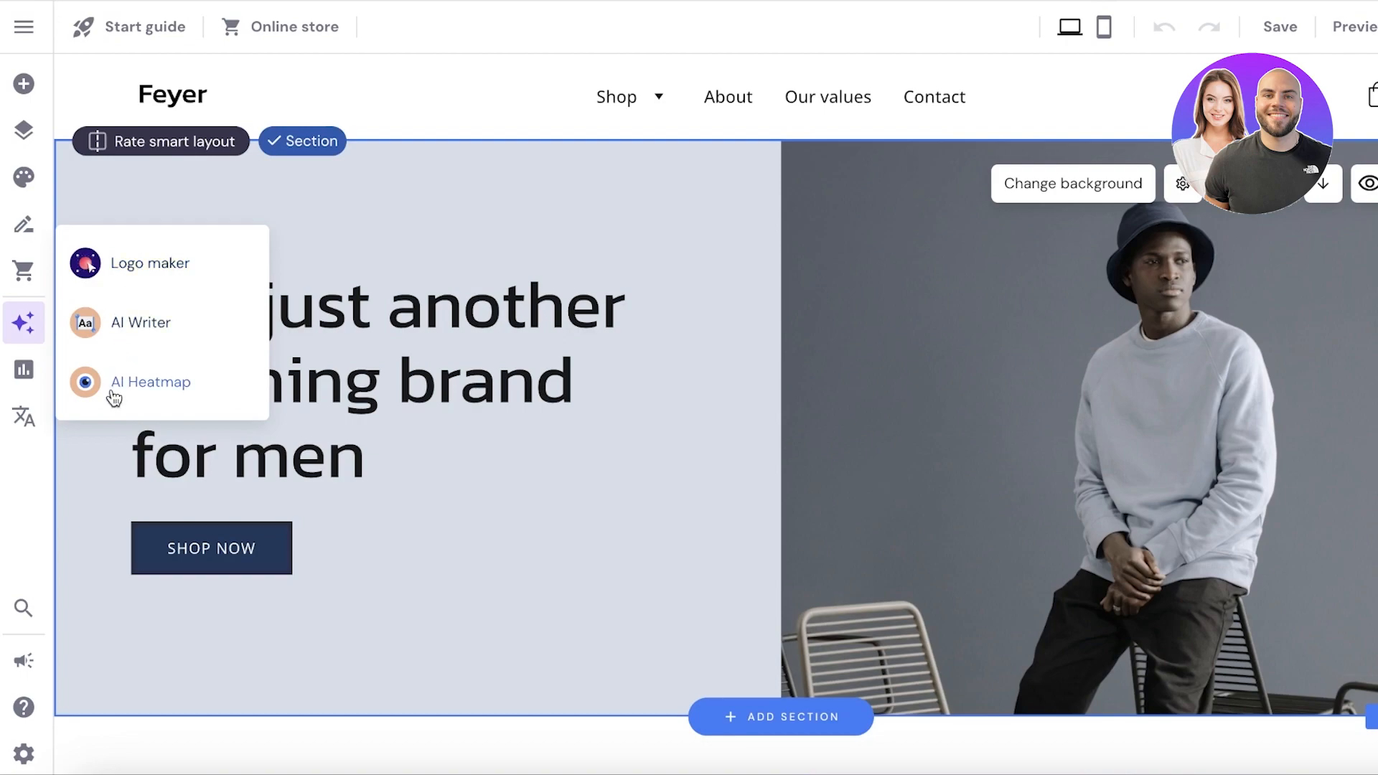
{"action": "left_click", "coordinate": [141, 280]}
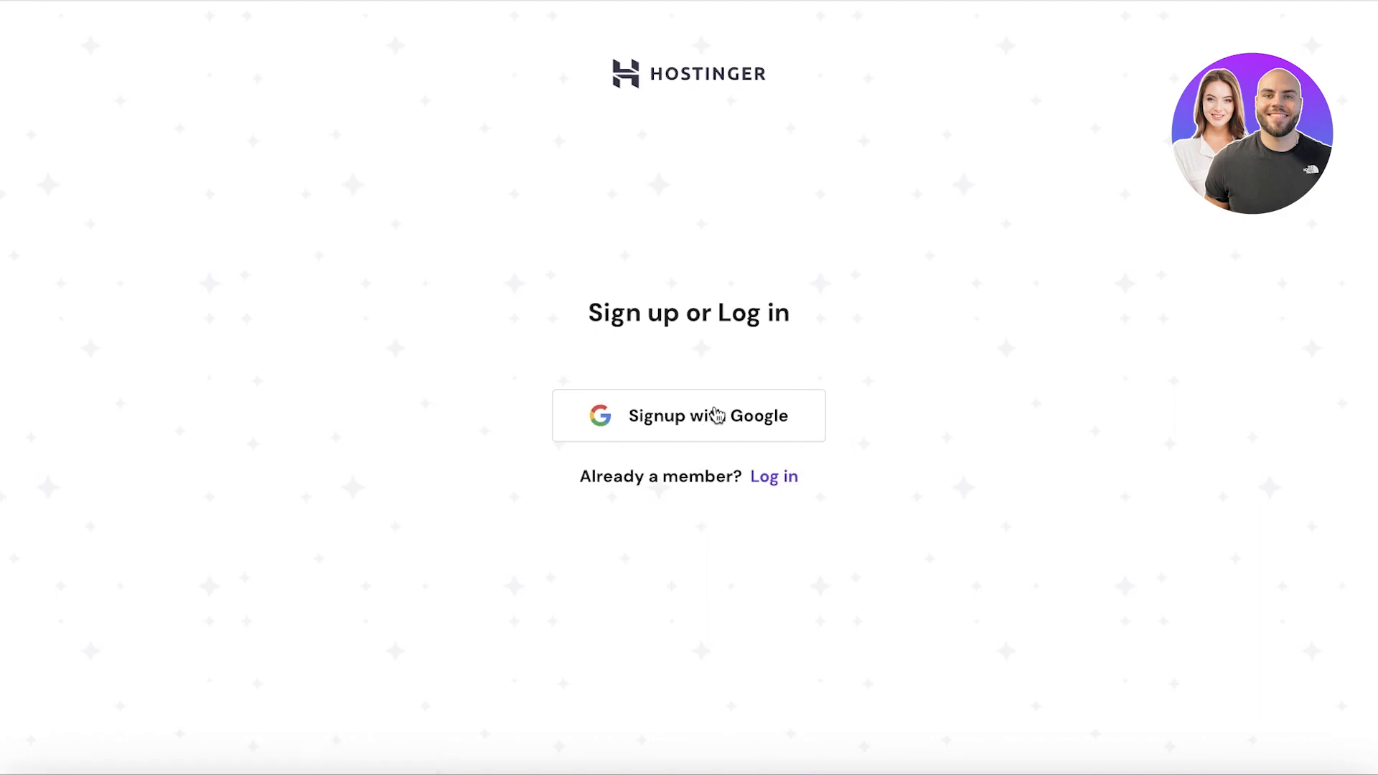
{"action": "left_click", "coordinate": [710, 357]}
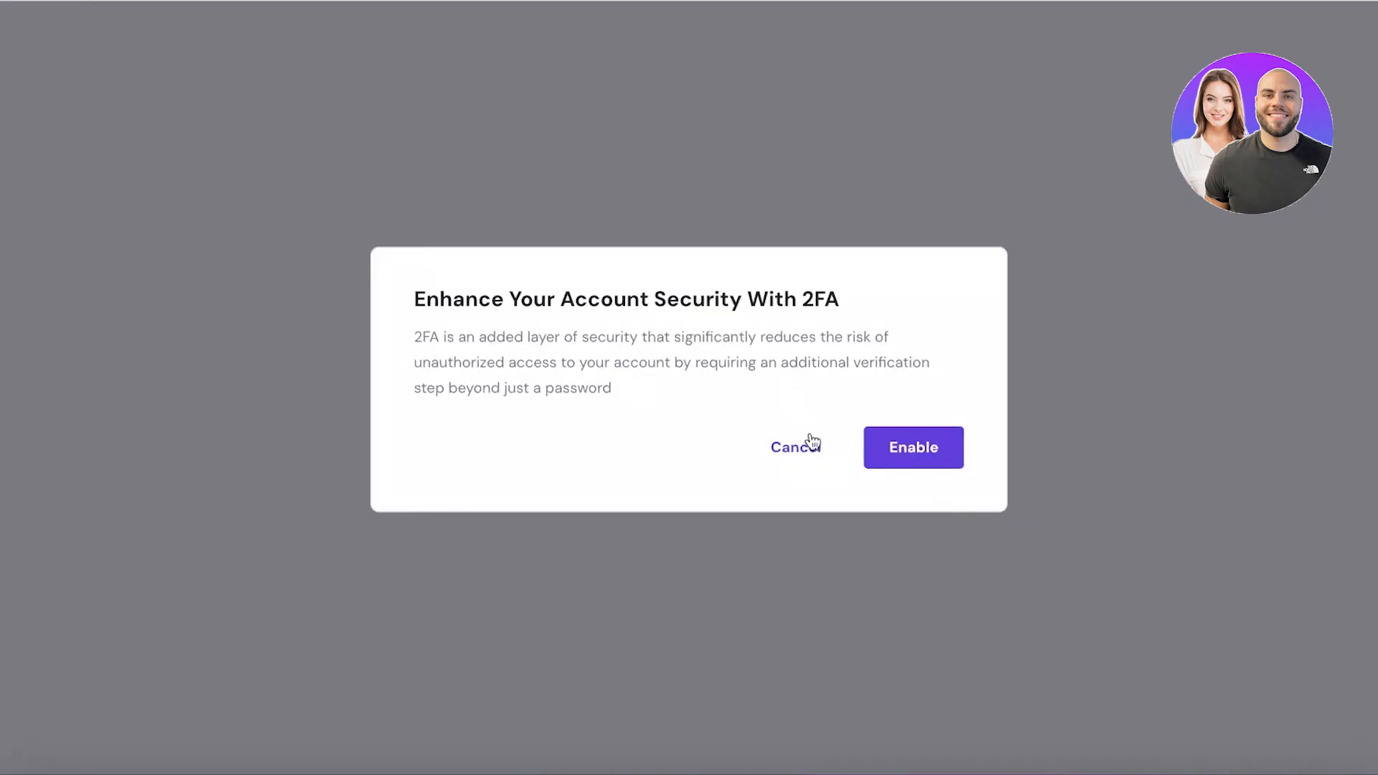
Fill in the brand form with the name durden, slogan "made with love" and a women's fashion clothing industry, and generate AI logos
{"action": "left_click", "coordinate": [910, 456]}
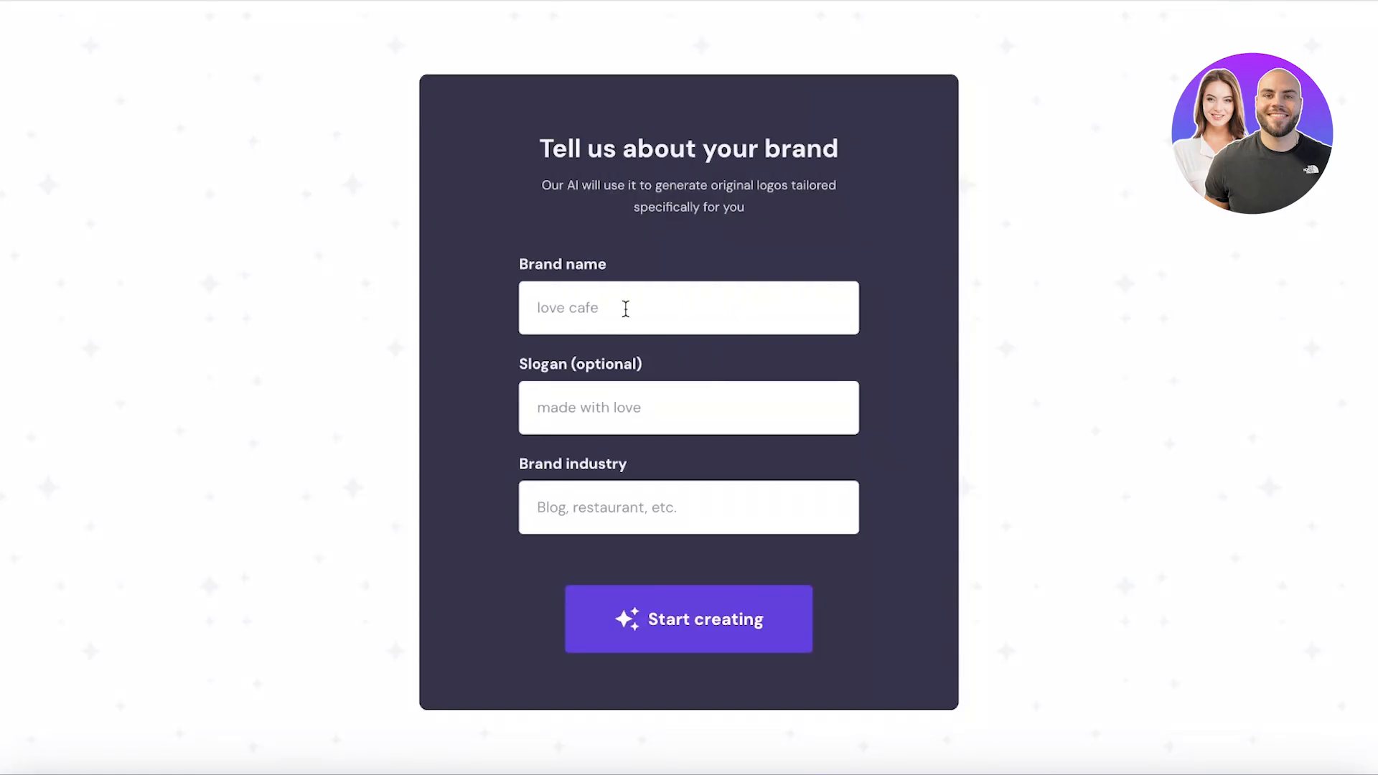
{"action": "type", "text": "durden"}
{"action": "left_click", "coordinate": [748, 405]}
{"action": "type", "text": "m"}
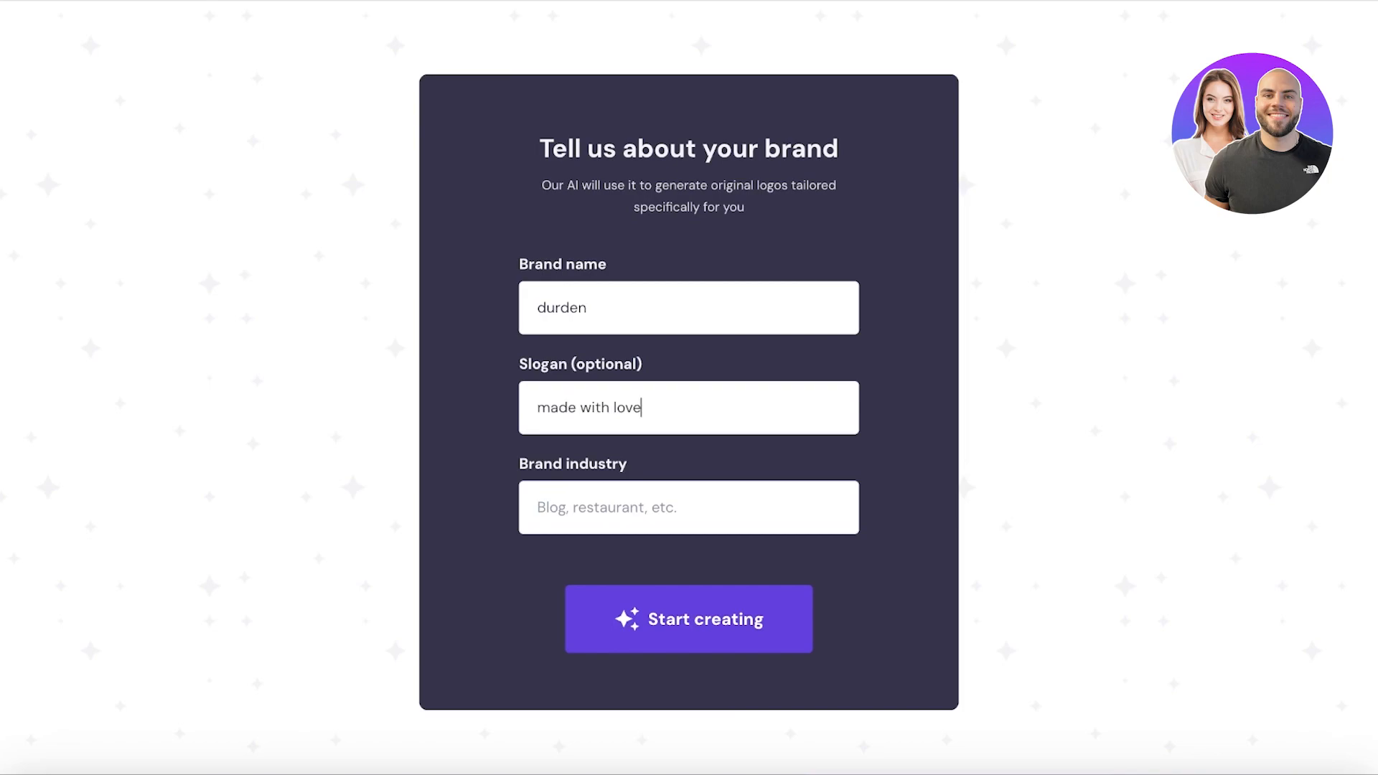
{"action": "type", "text": "Clothing, Womens Fash"}
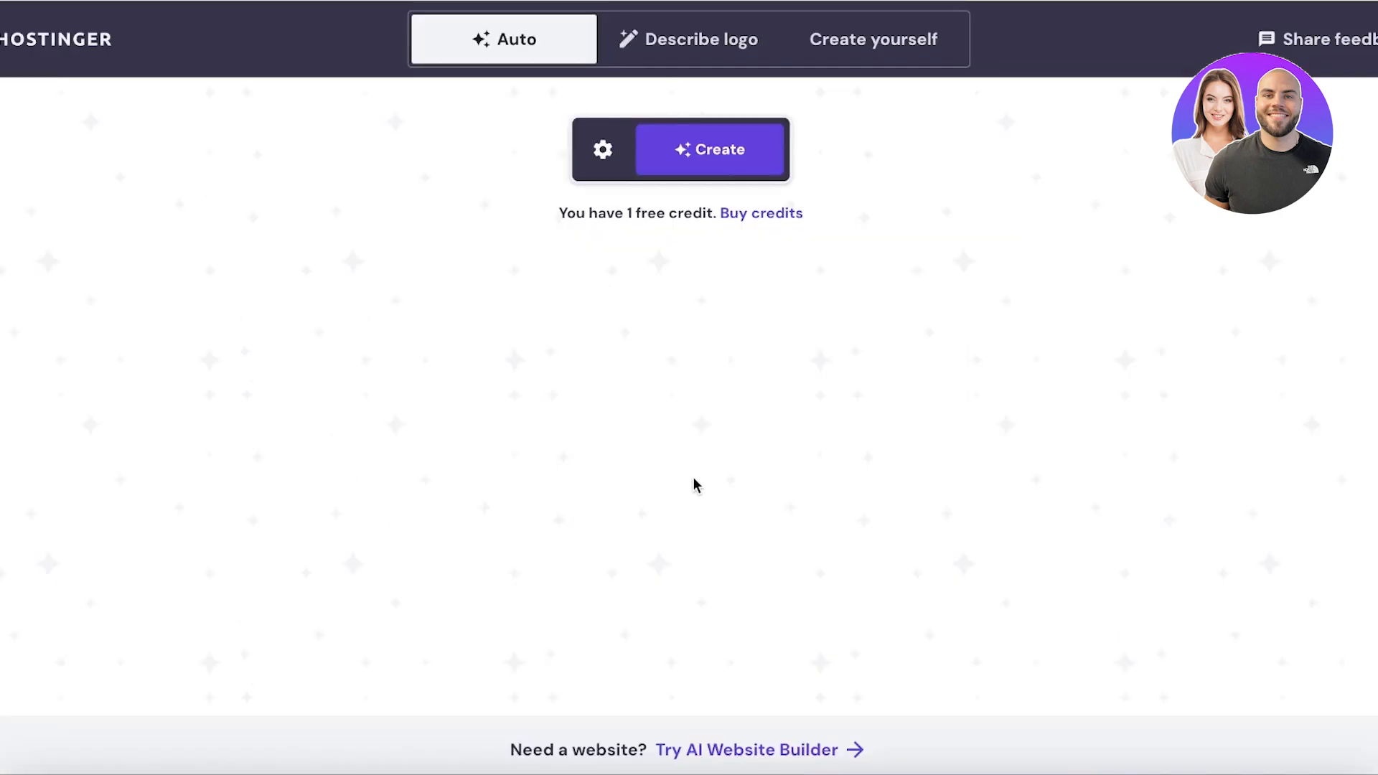
{"action": "left_click", "coordinate": [642, 152]}
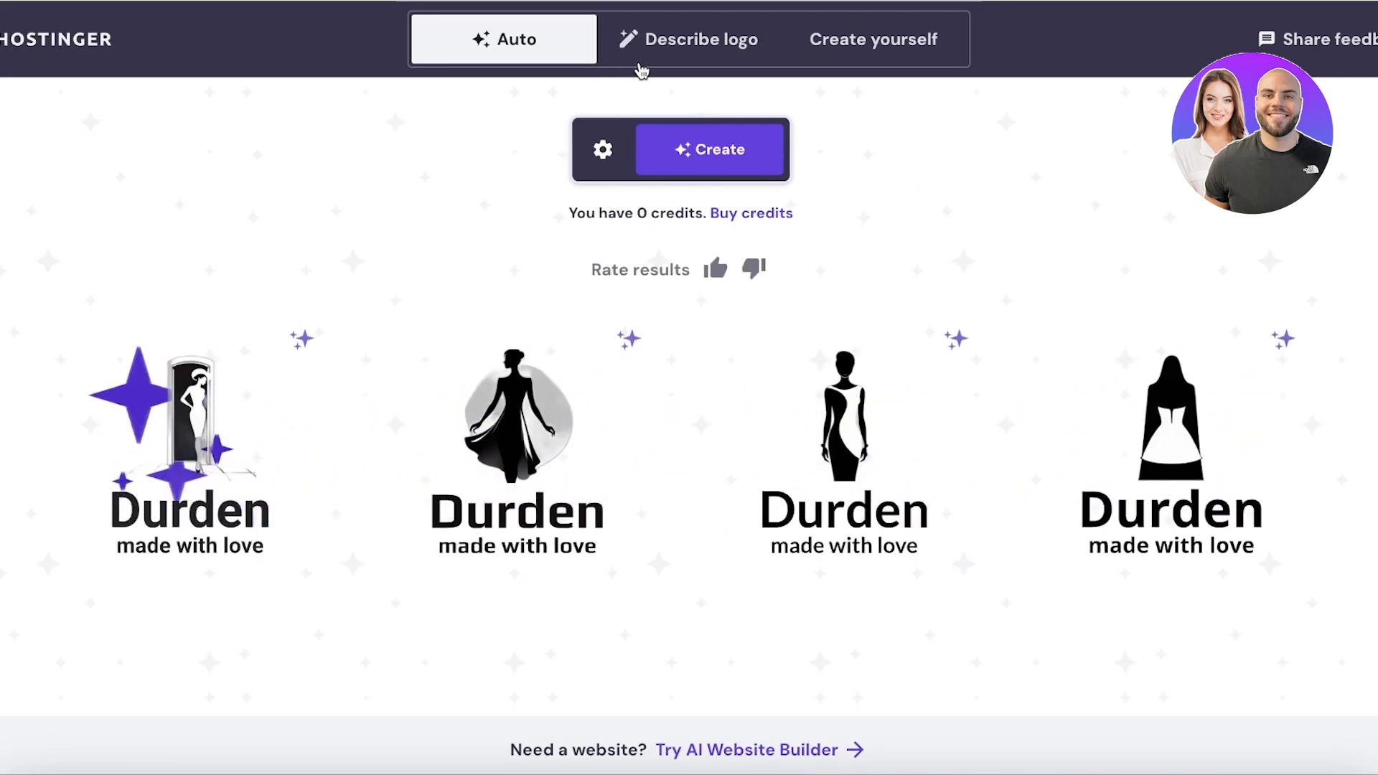
Look at the Describe logo and Create yourself modes of the logo maker and return to the Auto results
{"action": "left_click", "coordinate": [640, 52]}
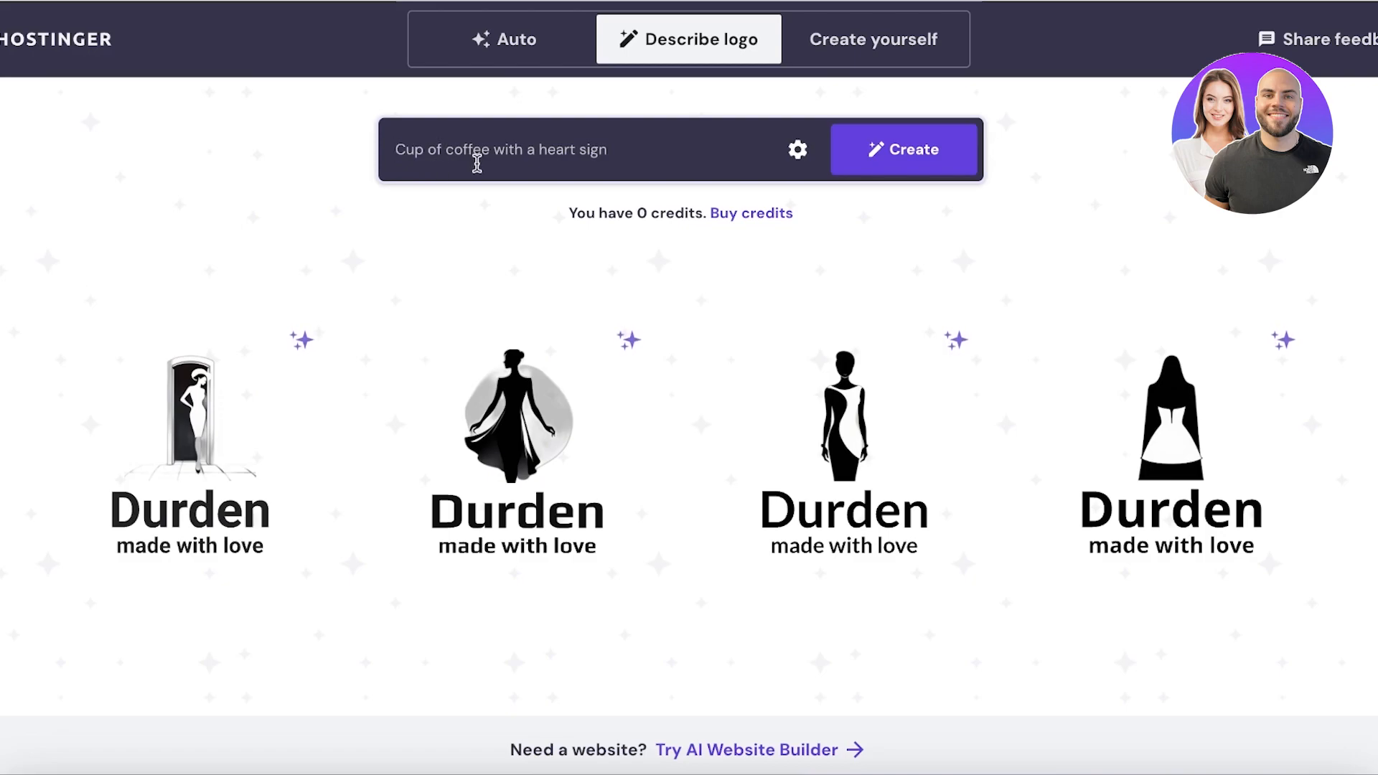
{"action": "left_click", "coordinate": [858, 57]}
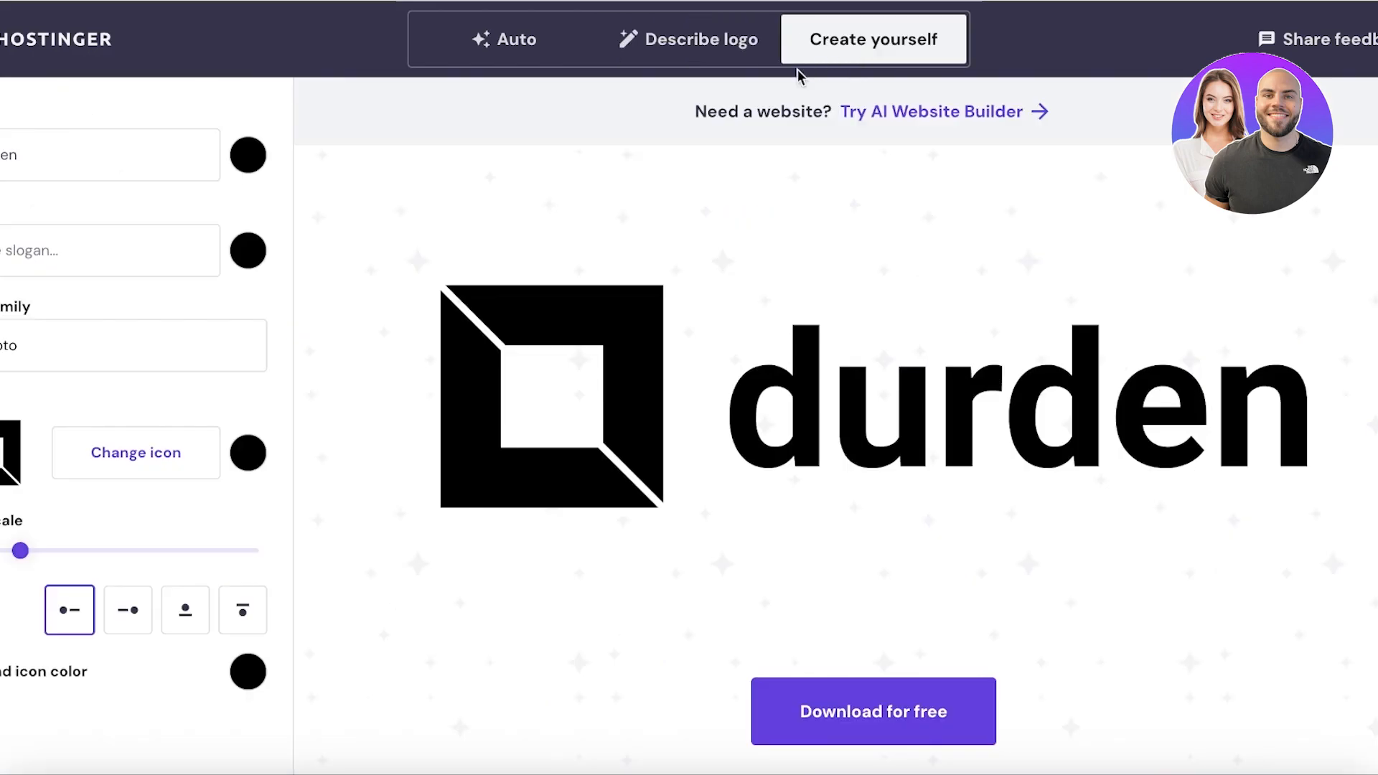
{"action": "left_click", "coordinate": [485, 45]}
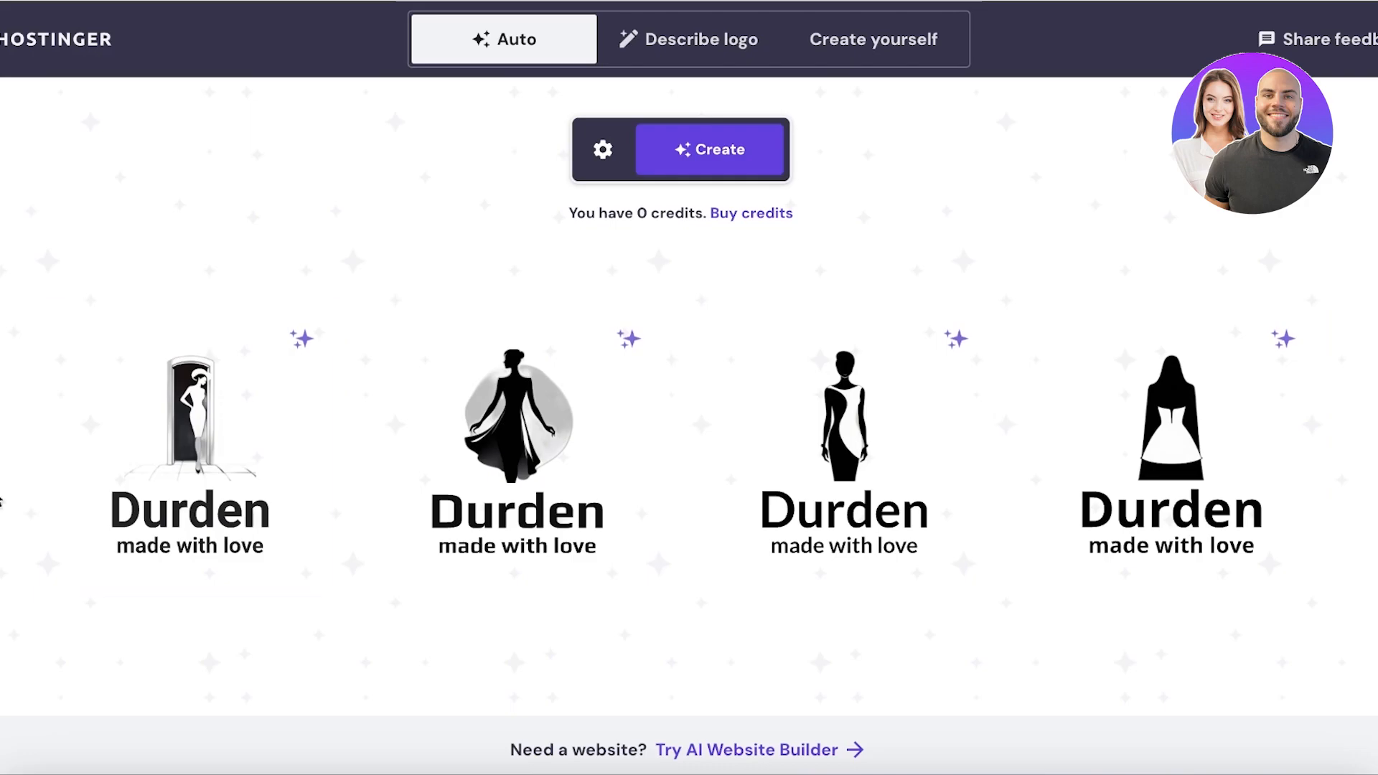
Download the Durden logo of the woman in a flowing dress on a grey circle and extract logo-files.zip
{"action": "left_click", "coordinate": [487, 426]}
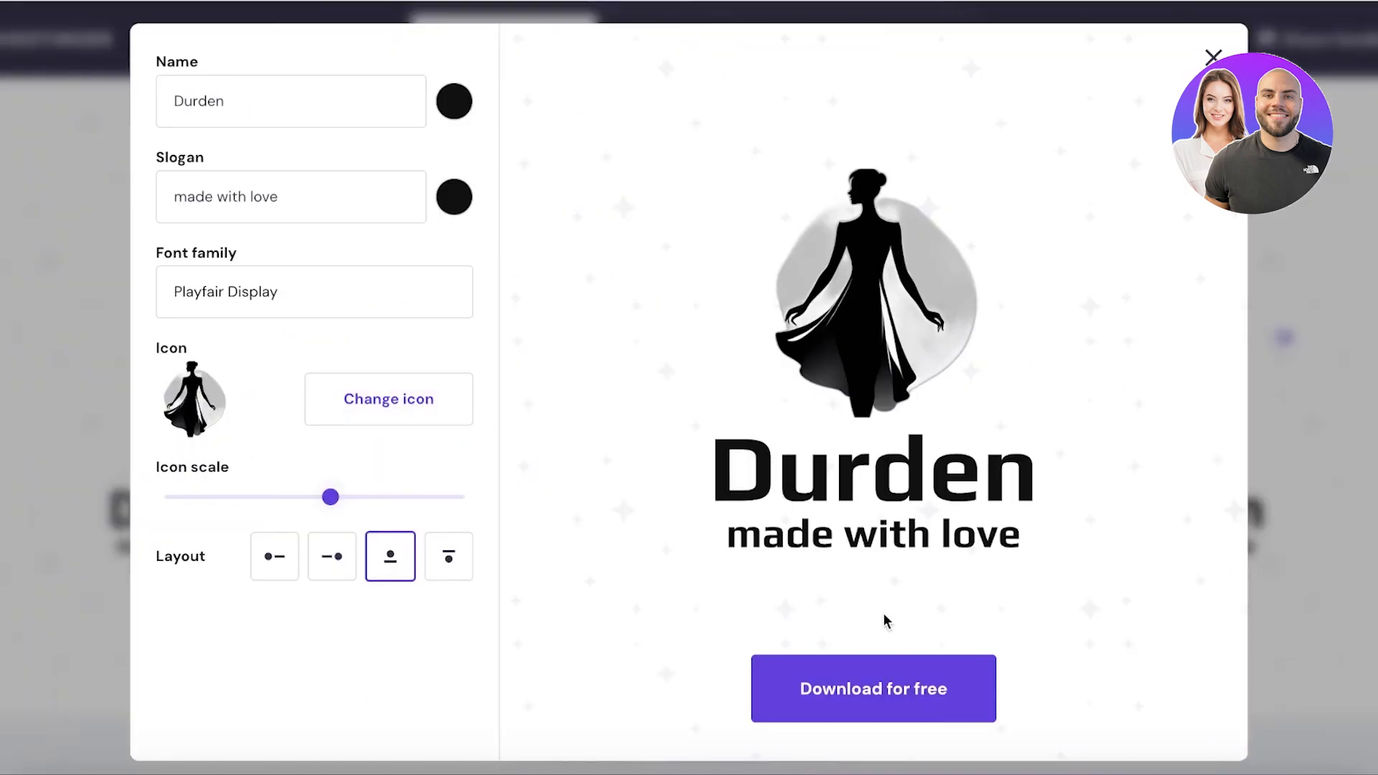
{"action": "left_click", "coordinate": [932, 704]}
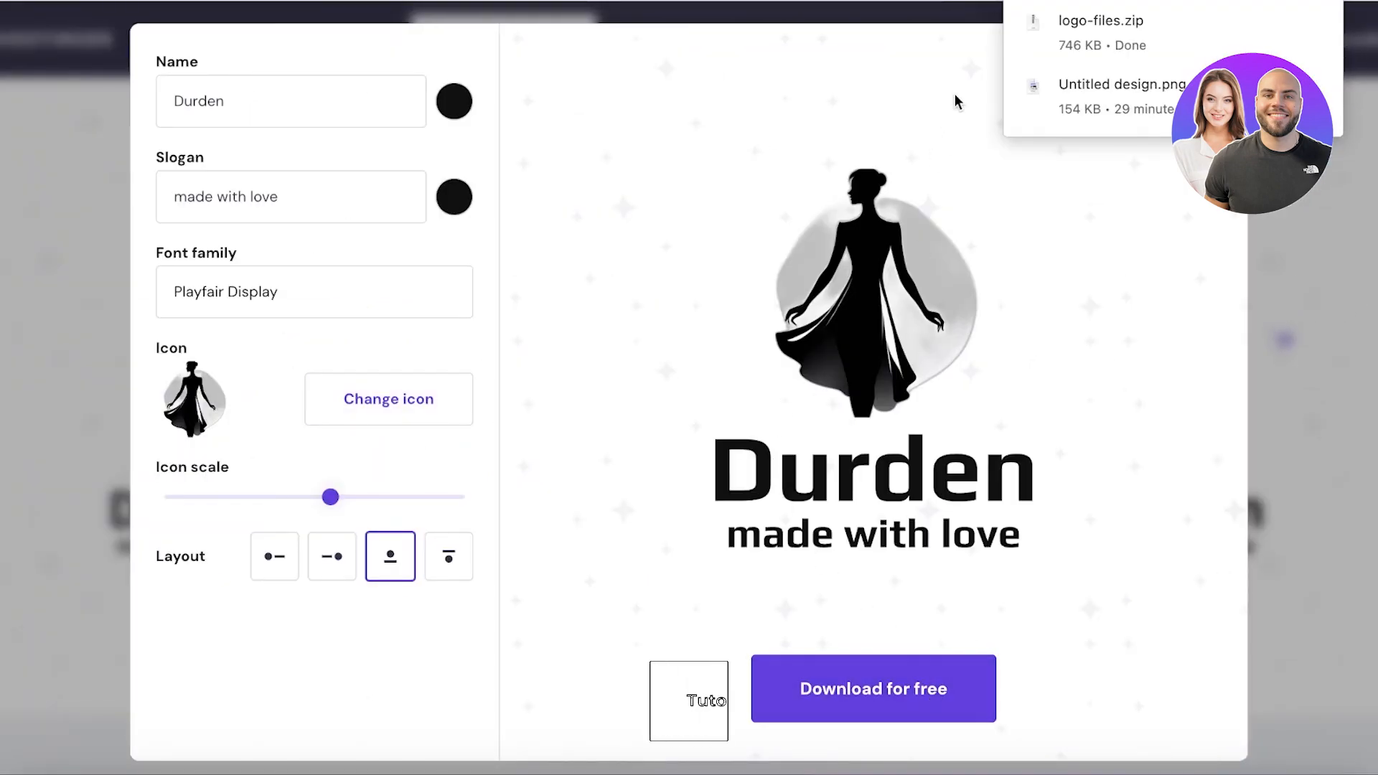
{"action": "left_click", "coordinate": [1074, 28]}
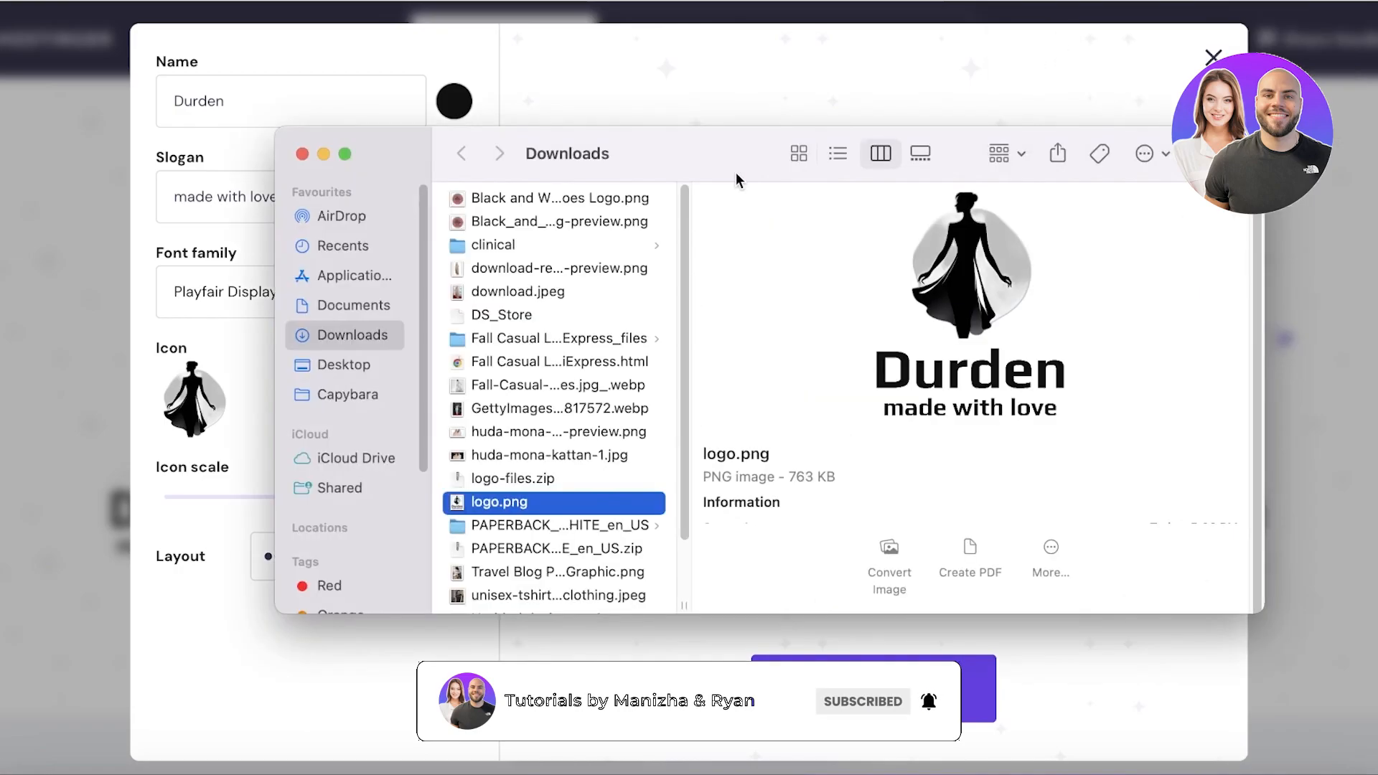
Return to the website builder and open the media library for replacing the header's logo image
{"action": "left_click", "coordinate": [739, 84]}
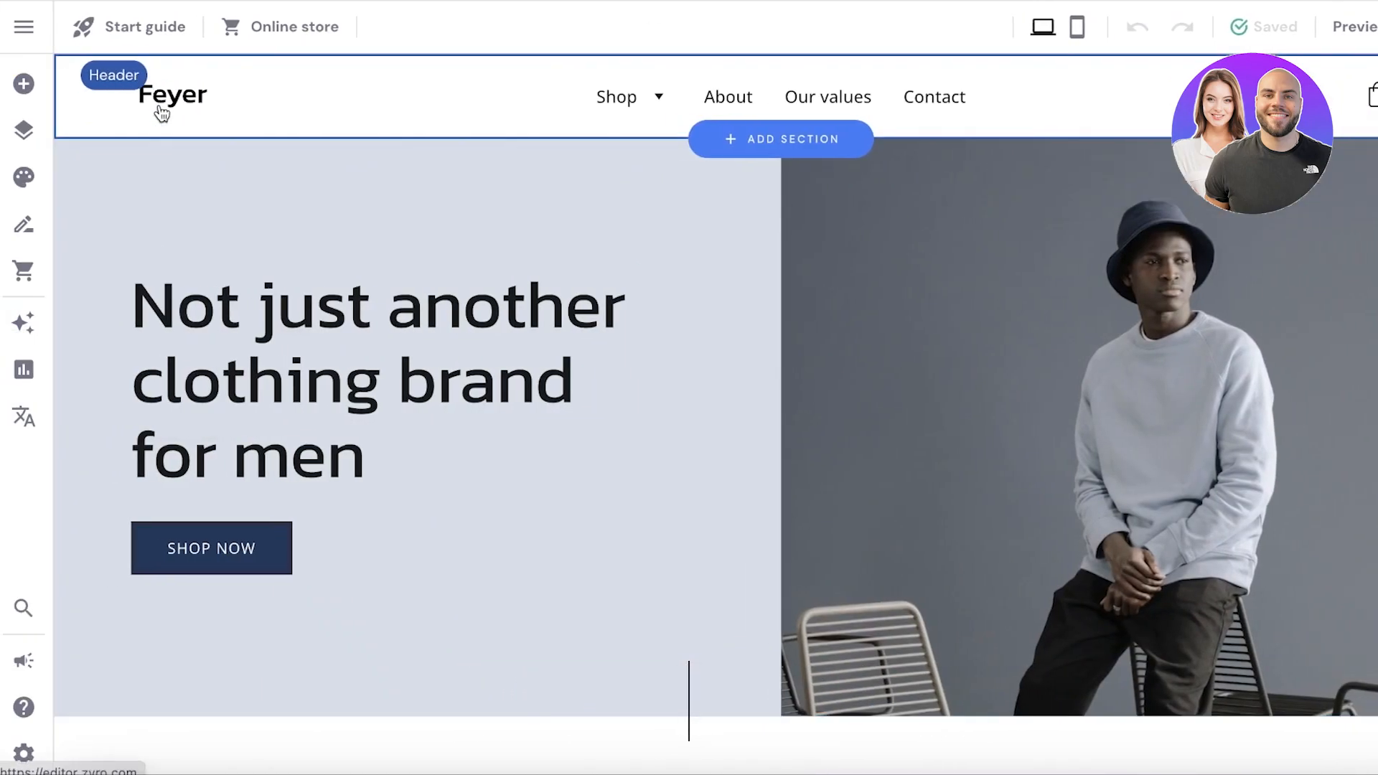
{"action": "left_click", "coordinate": [103, 86]}
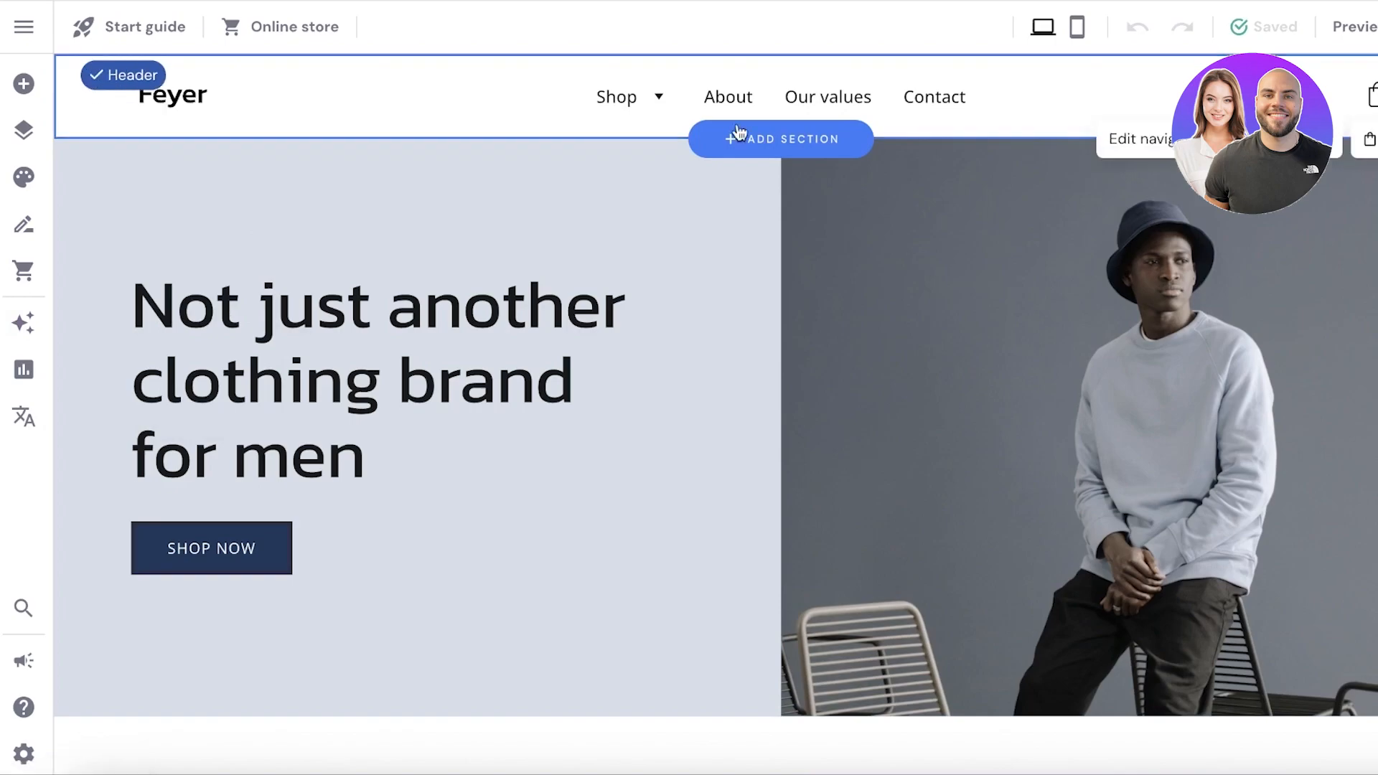
{"action": "left_click", "coordinate": [1270, 146]}
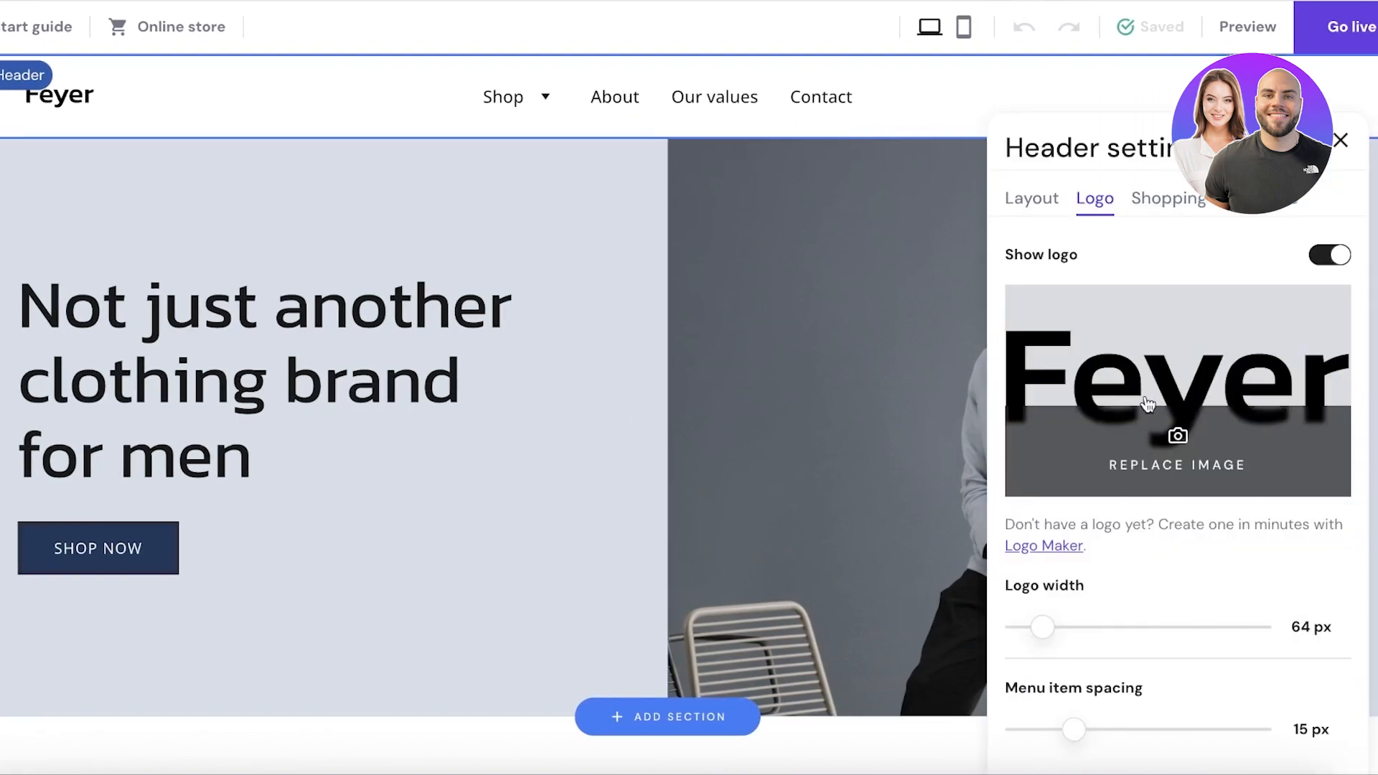
{"action": "left_click", "coordinate": [1178, 436]}
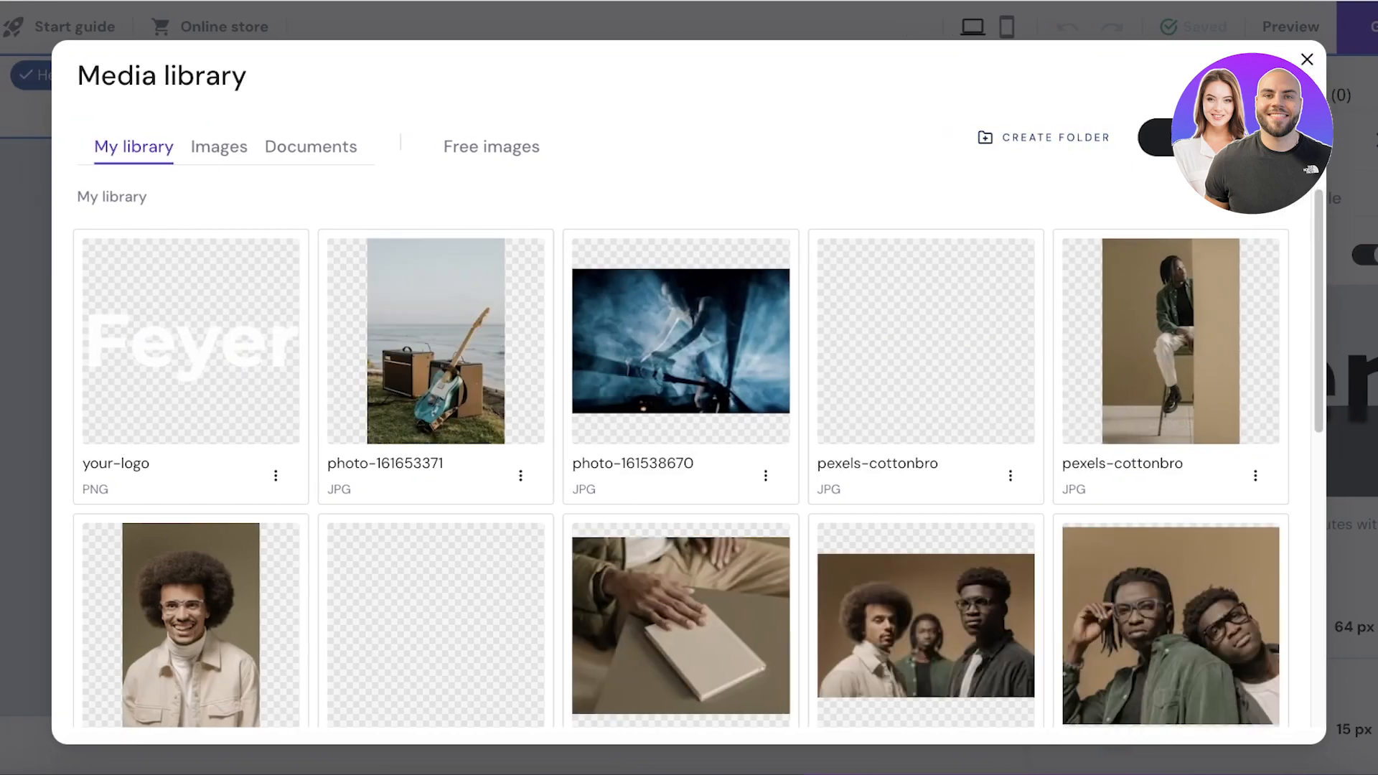
Upload logo.png from Downloads, set it as the header logo, and close the header settings
{"action": "left_click", "coordinate": [1145, 136]}
{"action": "left_click", "coordinate": [336, 215]}
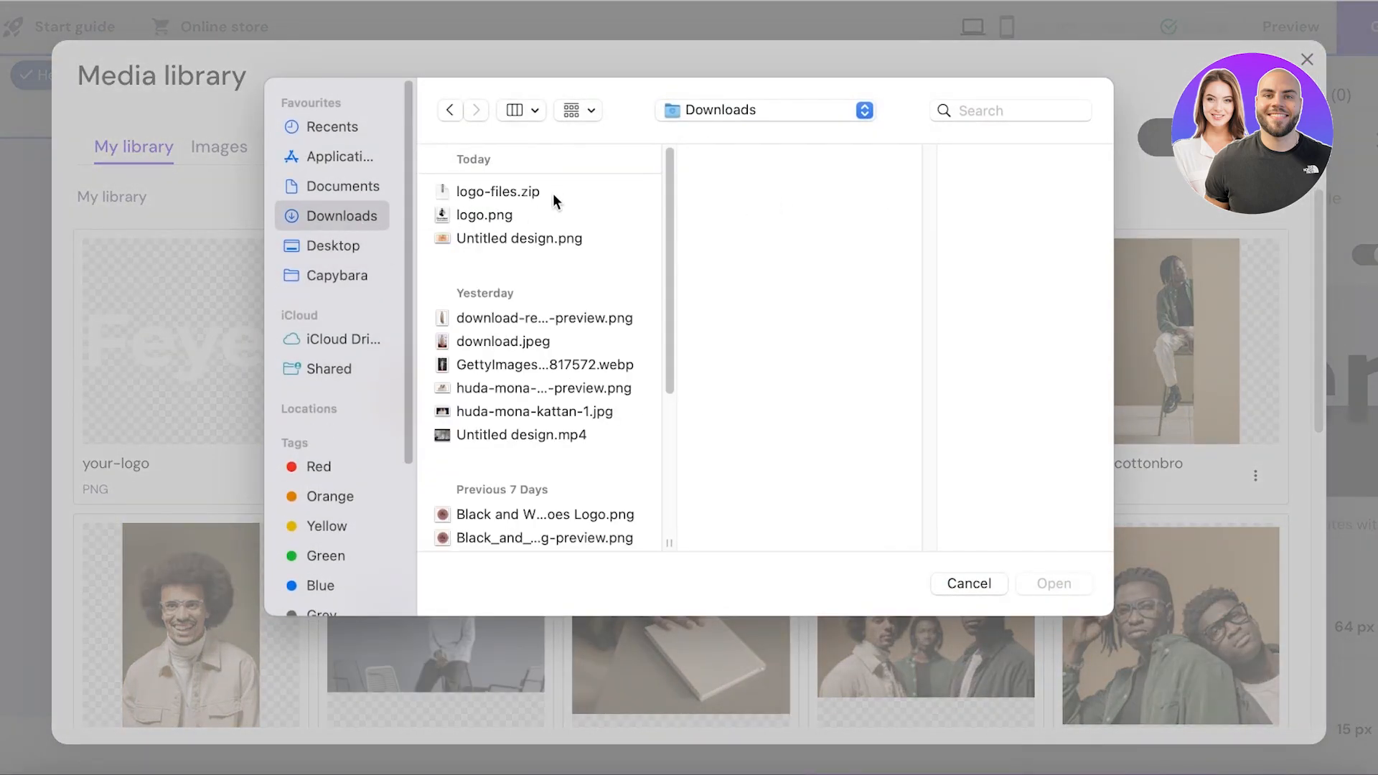
{"action": "left_click", "coordinate": [532, 215]}
{"action": "left_click", "coordinate": [1052, 583]}
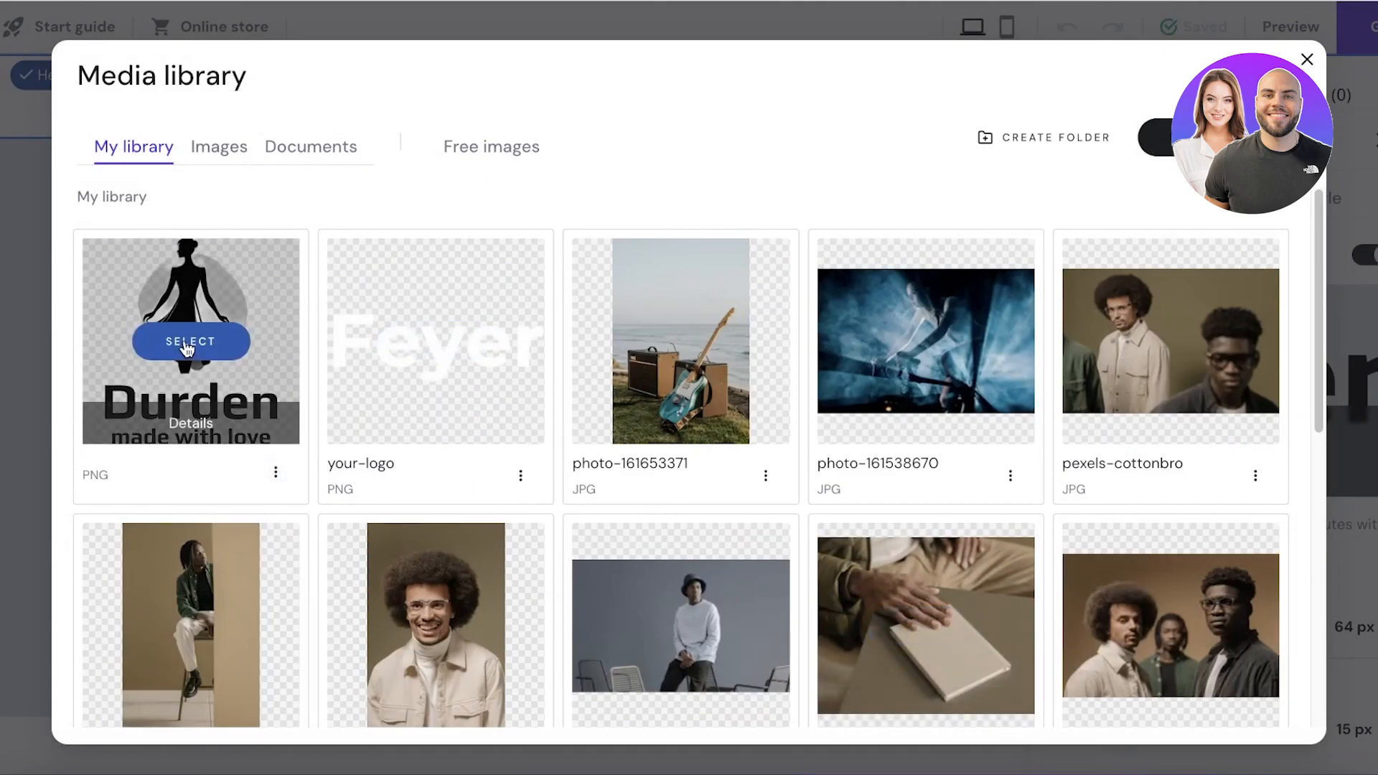
{"action": "left_click", "coordinate": [188, 343]}
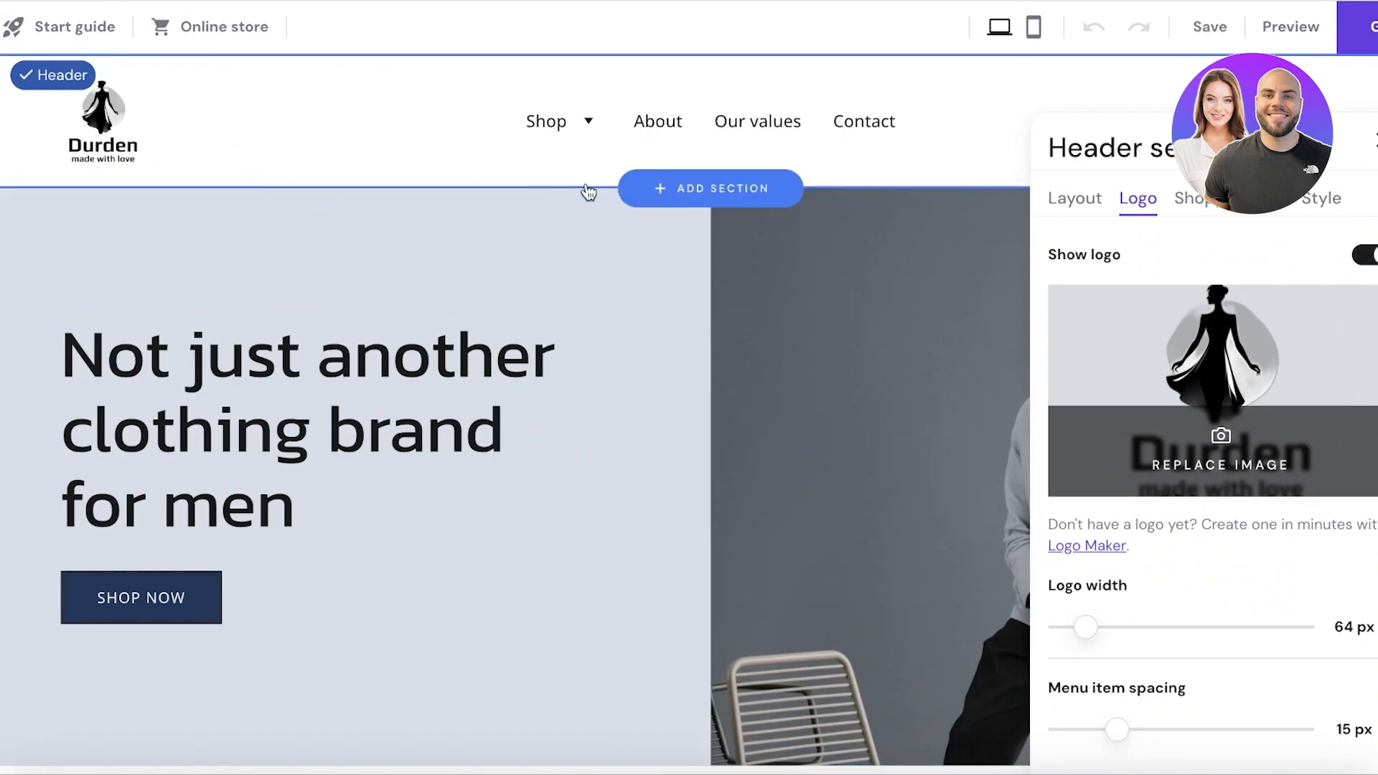
{"action": "left_click", "coordinate": [1376, 140]}
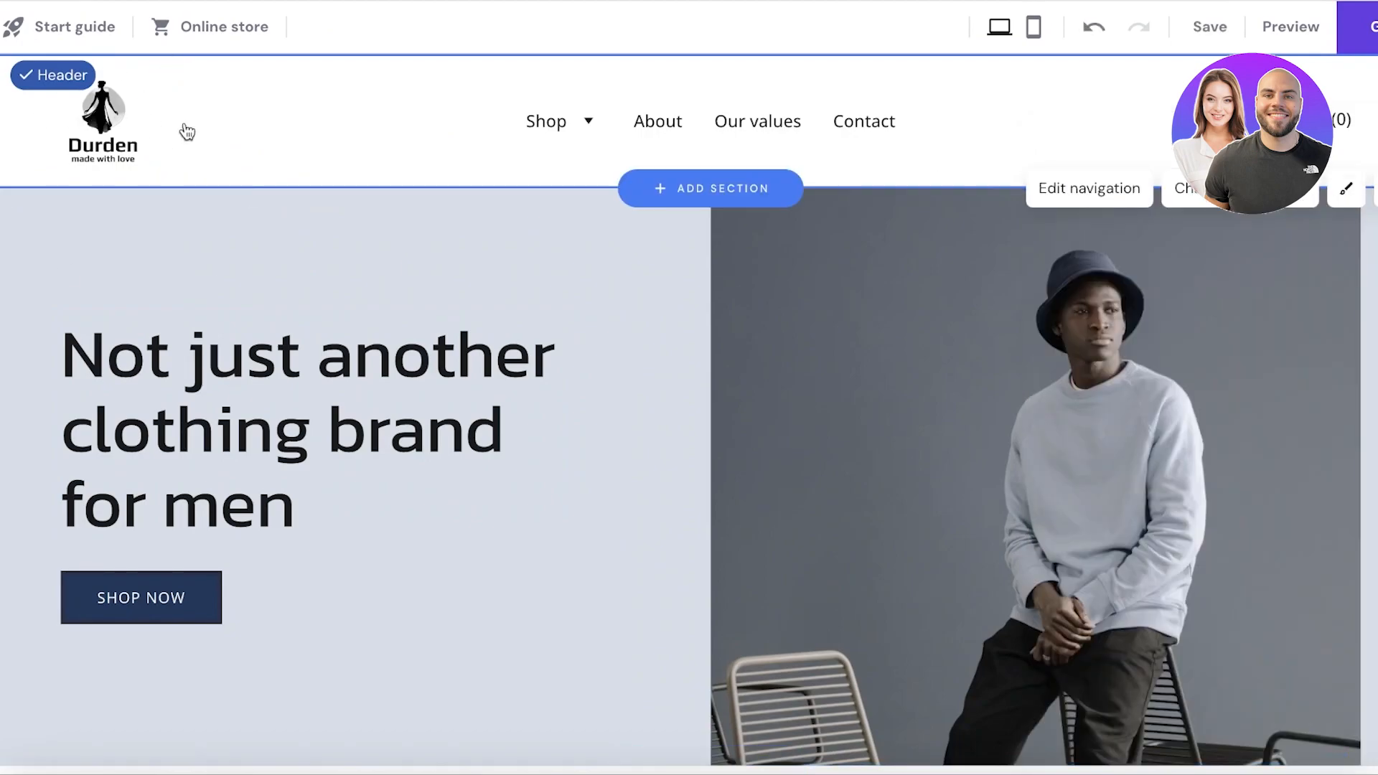
Look at the AI Writer's topics among the AI tools and close it
{"action": "left_click", "coordinate": [24, 323]}
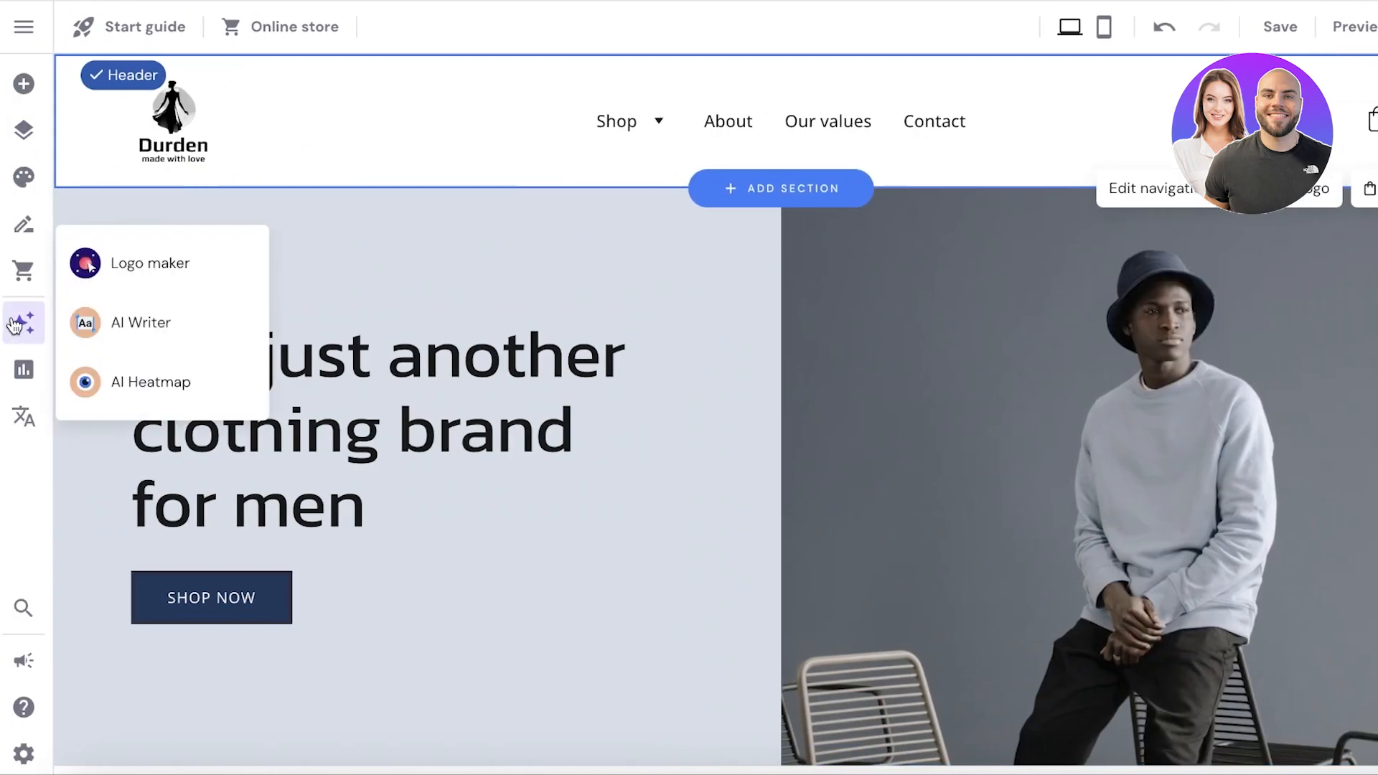
{"action": "left_click", "coordinate": [154, 320]}
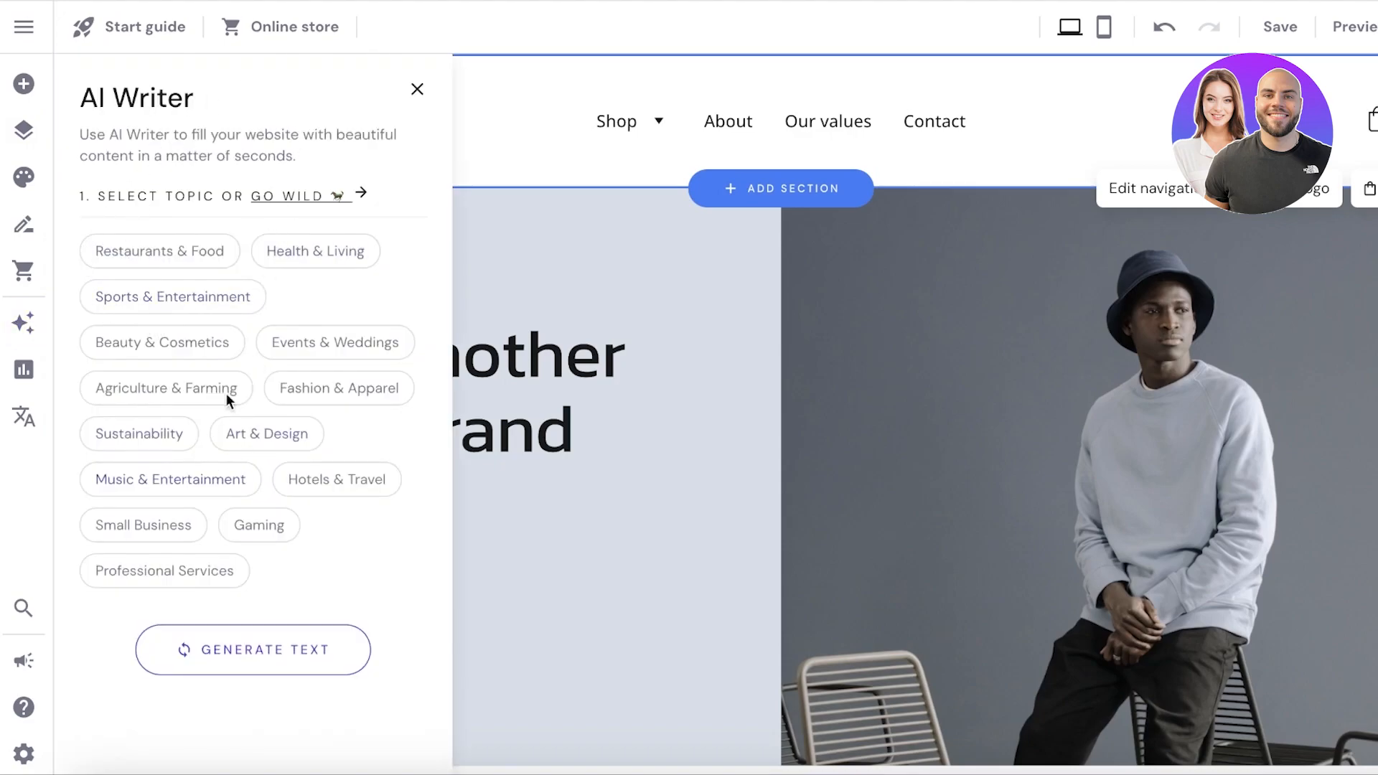
{"action": "left_click", "coordinate": [416, 90]}
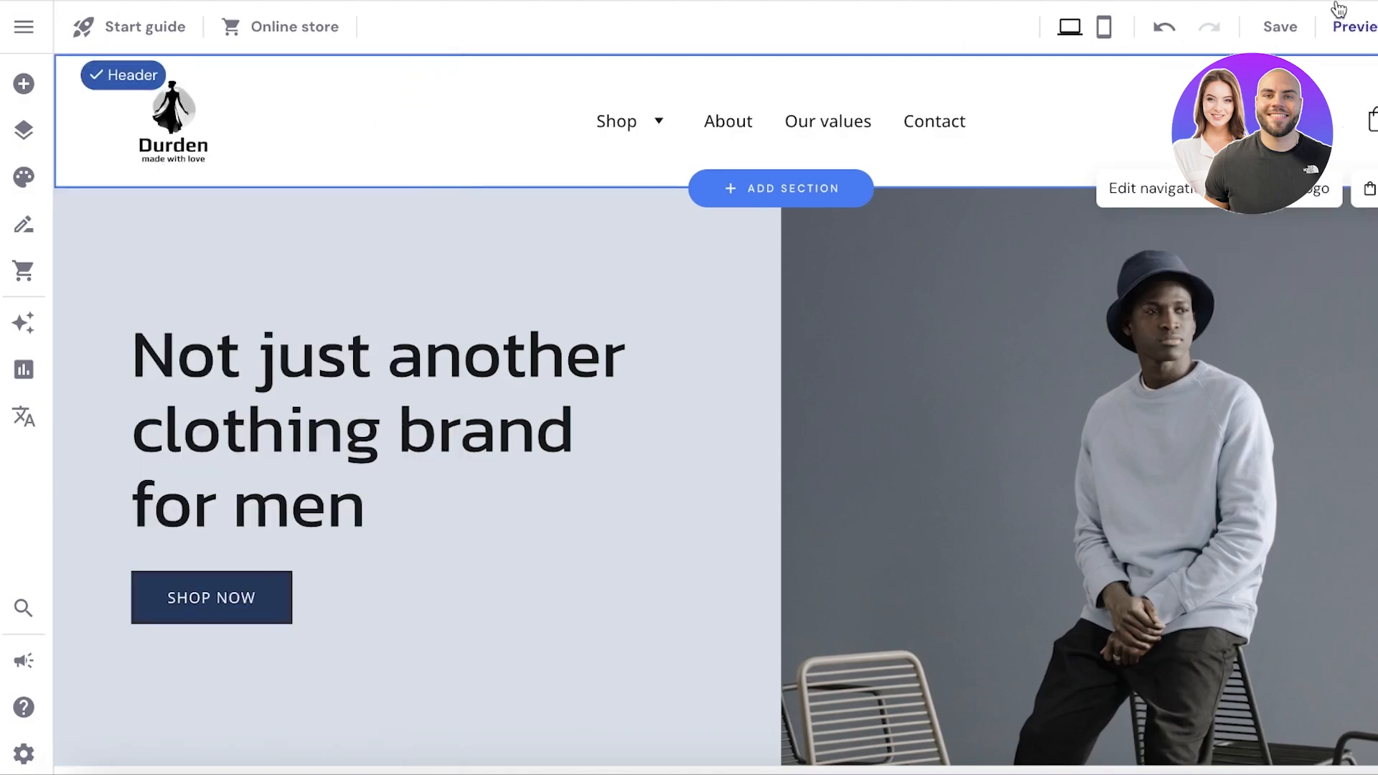
{"action": "scroll", "coordinate": [424, 231], "scroll_direction": "down", "scroll_amount": 3}
{"action": "left_click", "coordinate": [29, 340]}
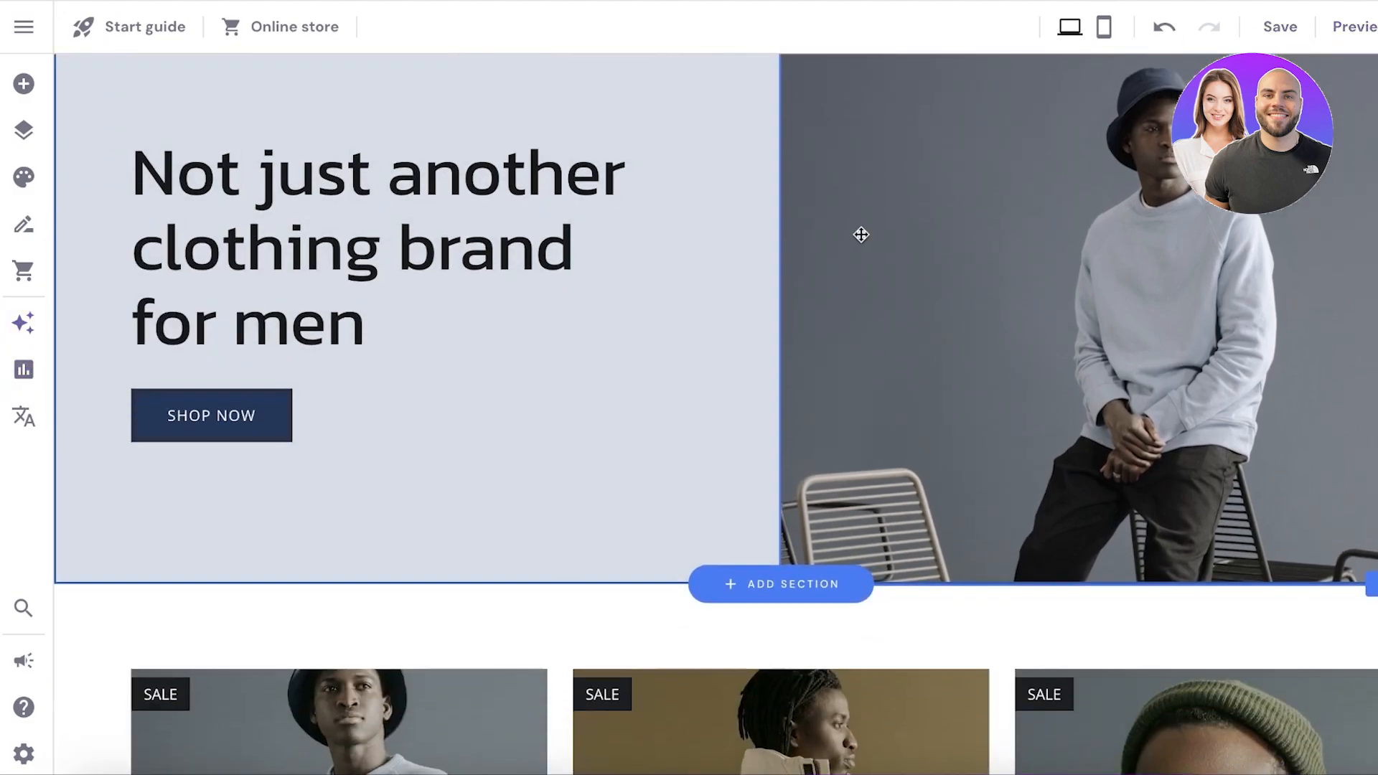
View the hero image's extra options and look over the rest of the home page
{"action": "left_click", "coordinate": [934, 222]}
{"action": "left_click", "coordinate": [1163, 92]}
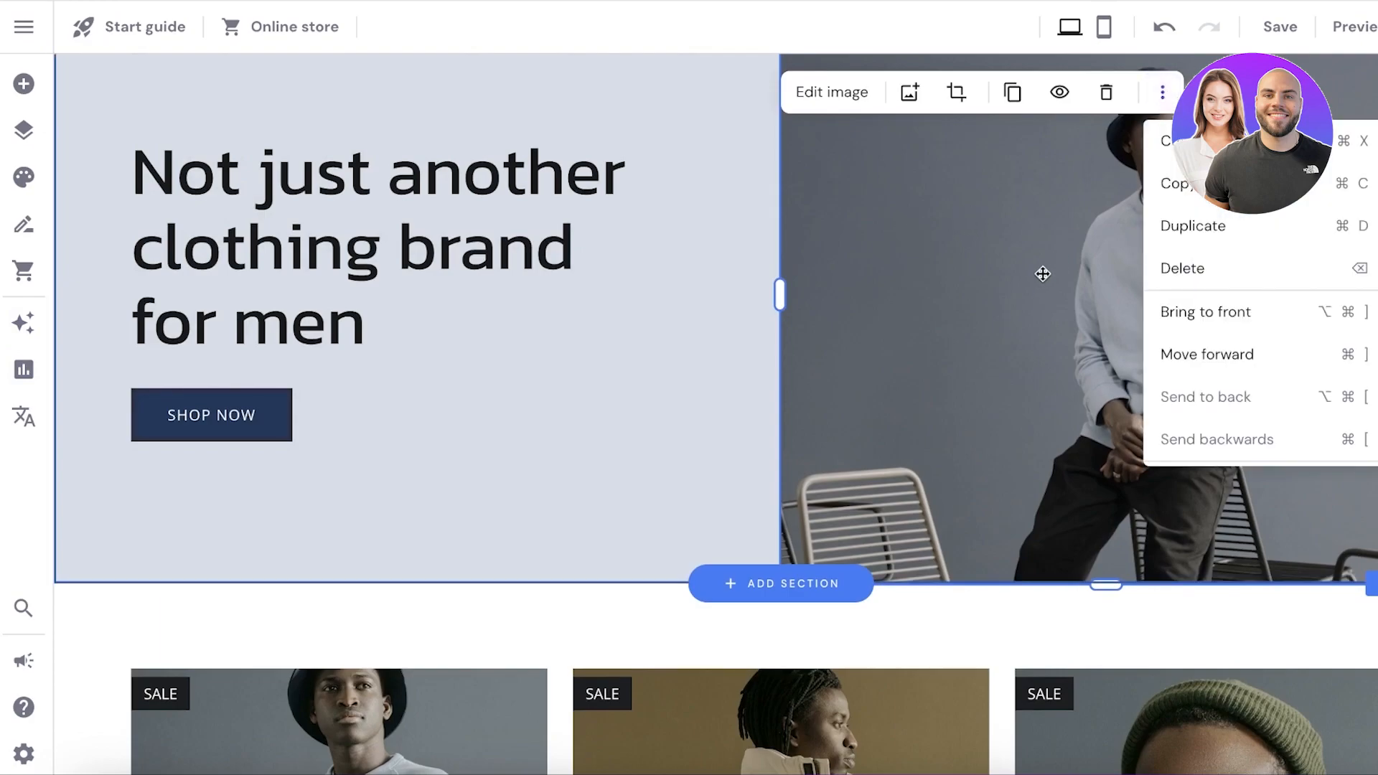
{"action": "scroll", "coordinate": [900, 459], "scroll_direction": "down", "scroll_amount": 10}
{"action": "scroll", "coordinate": [900, 459], "scroll_direction": "down", "scroll_amount": 3}
{"action": "scroll", "coordinate": [424, 225], "scroll_direction": "up", "scroll_amount": 15}
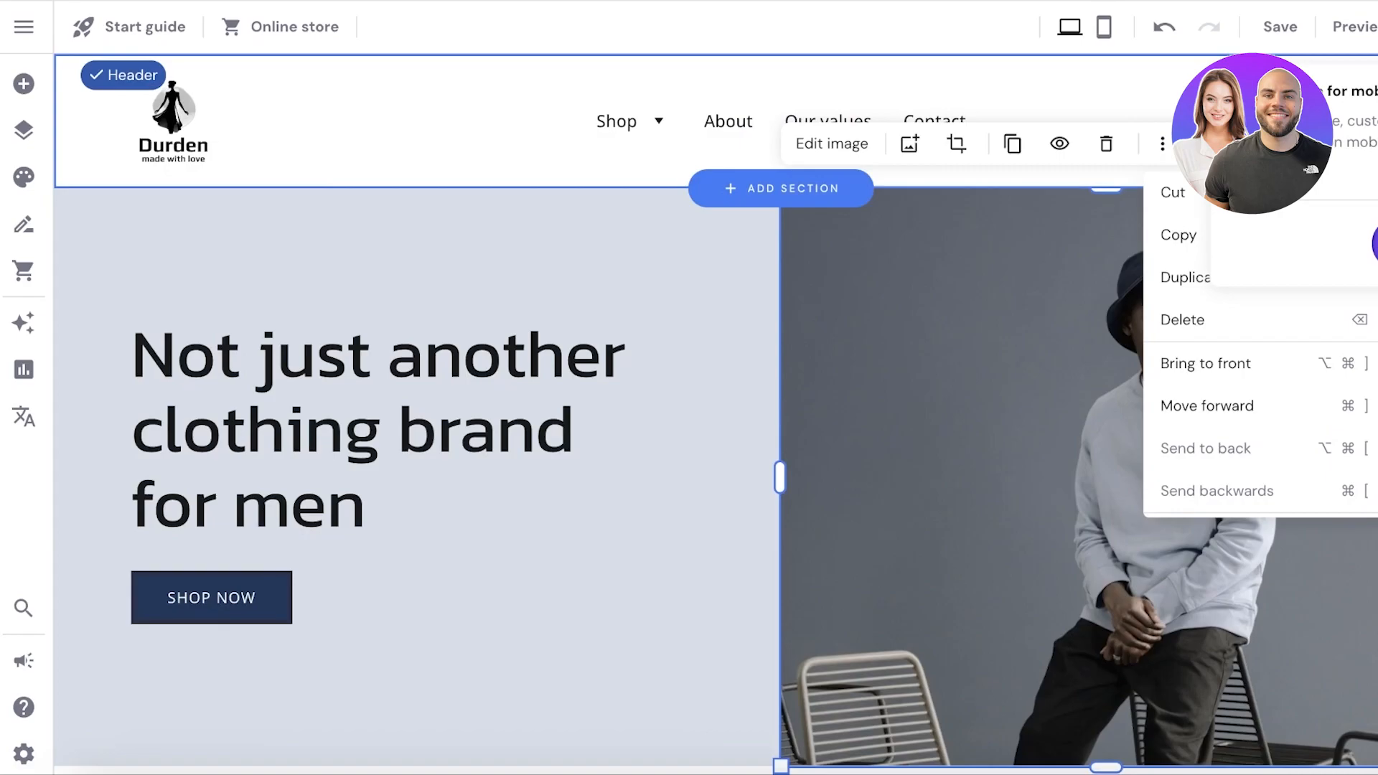
Try to take the website live and dismiss the plan purchase offer
{"action": "left_click", "coordinate": [1299, 242]}
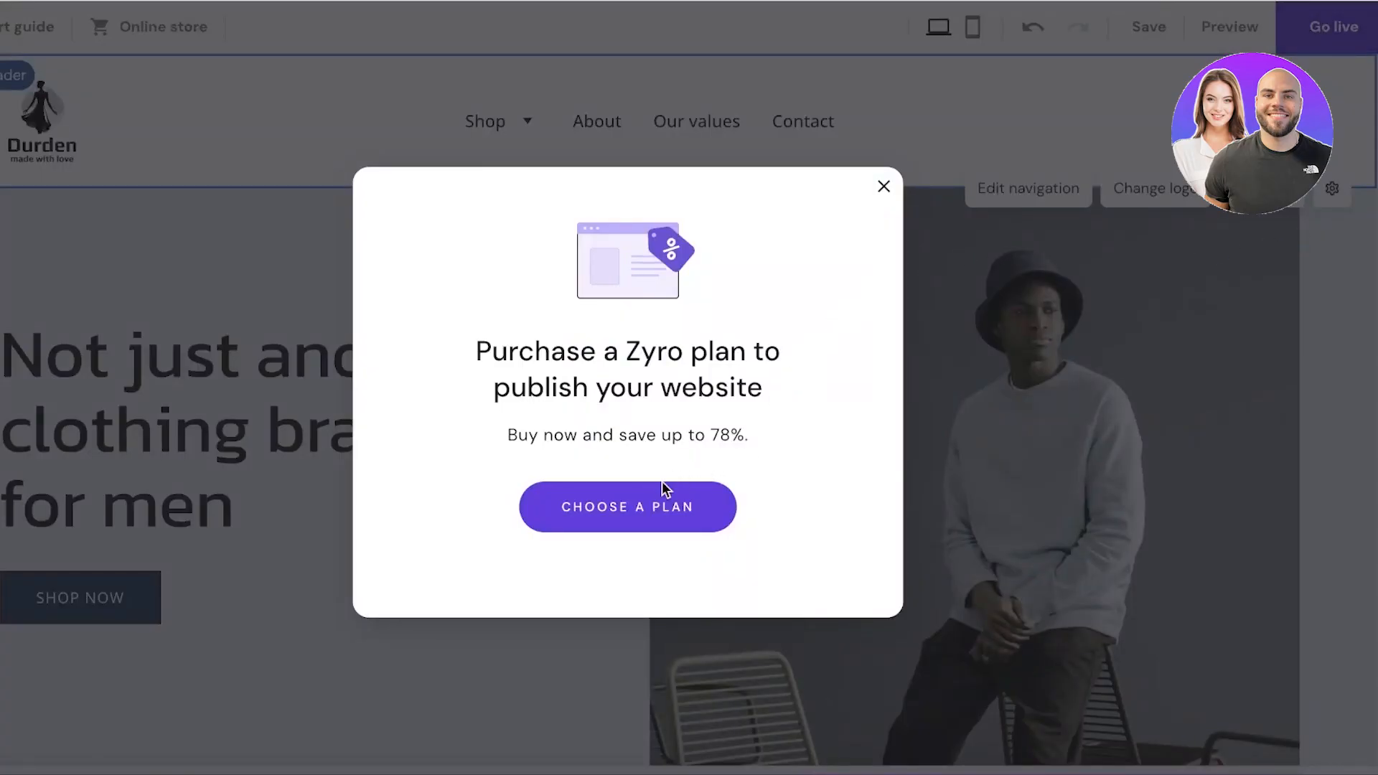
{"action": "left_click", "coordinate": [884, 186]}
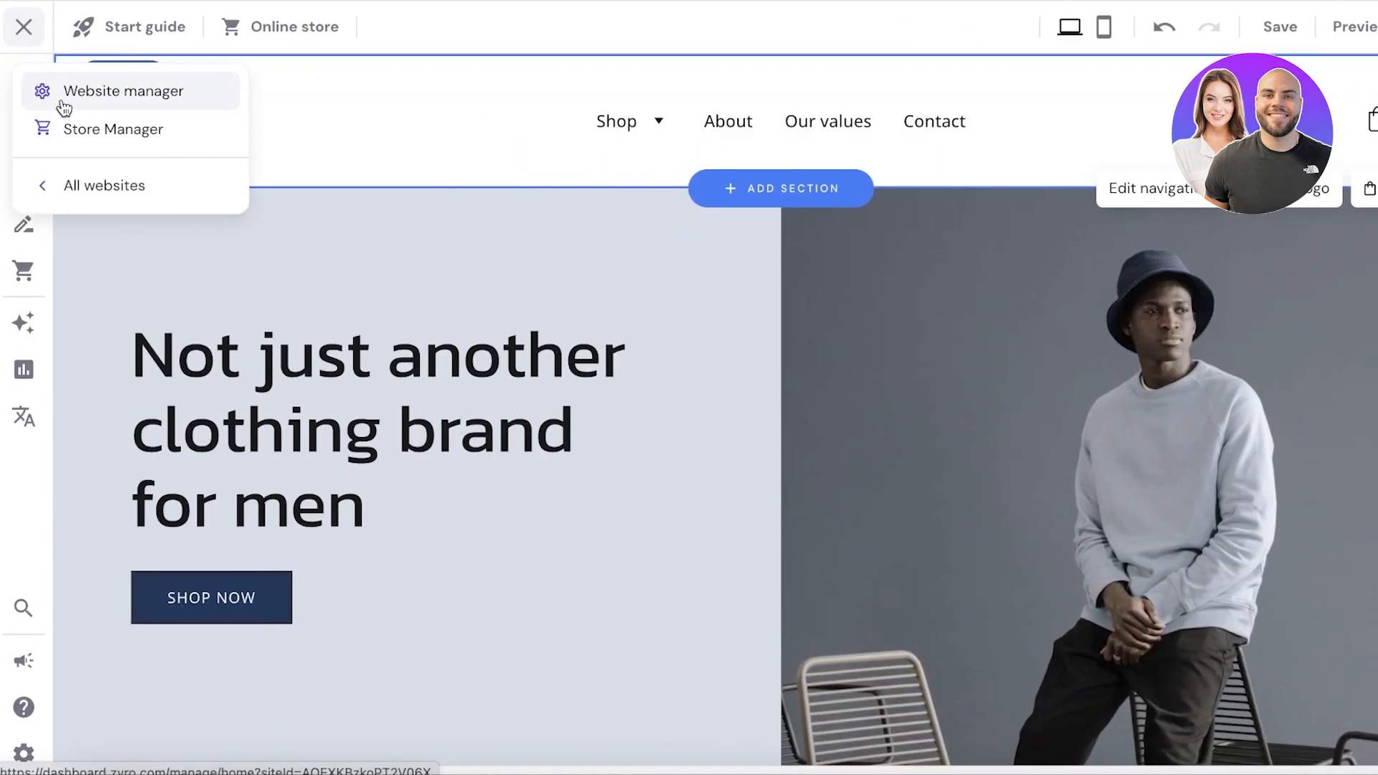
Leave the editor for the list of all websites and delete the unpublished Feyerlite website
{"action": "left_click", "coordinate": [29, 183]}
{"action": "left_click", "coordinate": [821, 271]}
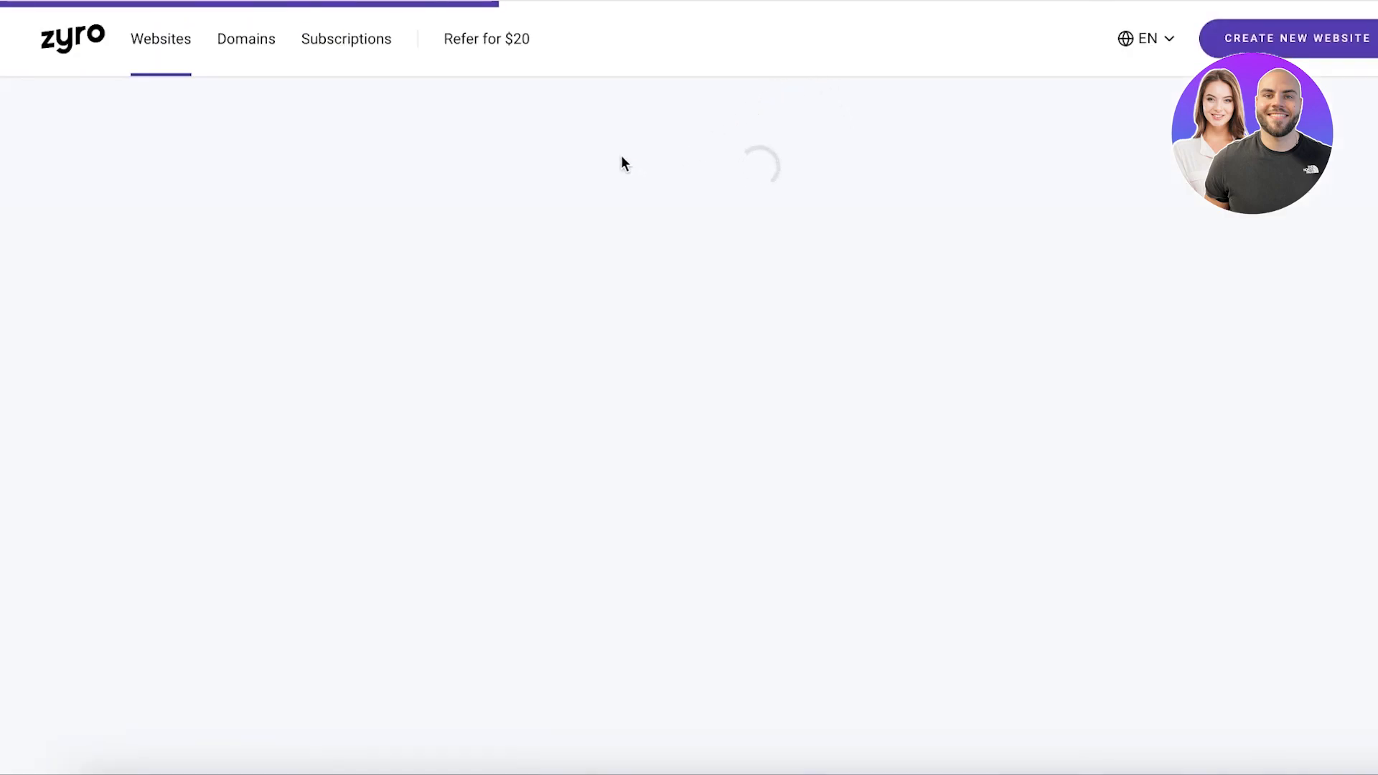
{"action": "left_click", "coordinate": [1260, 266]}
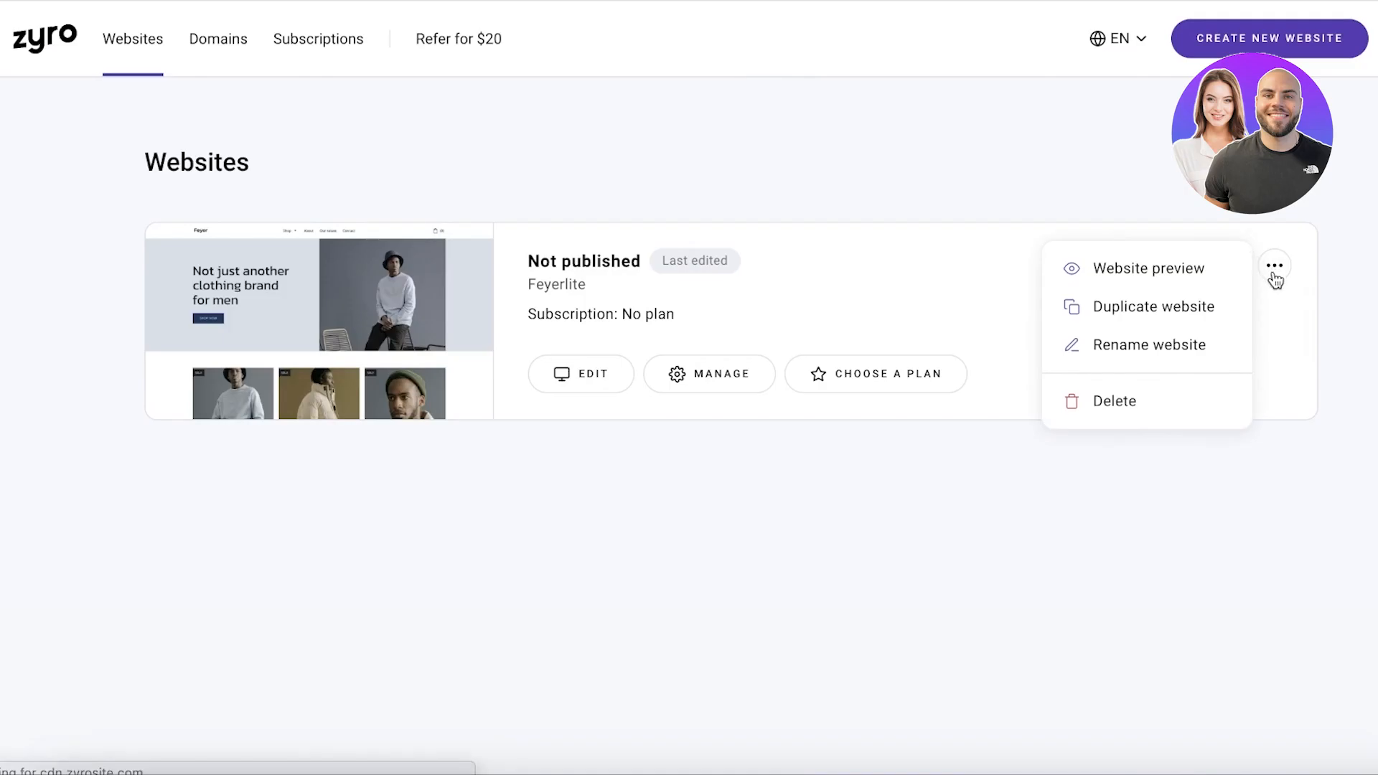
{"action": "left_click", "coordinate": [1098, 400]}
{"action": "left_click", "coordinate": [960, 508]}
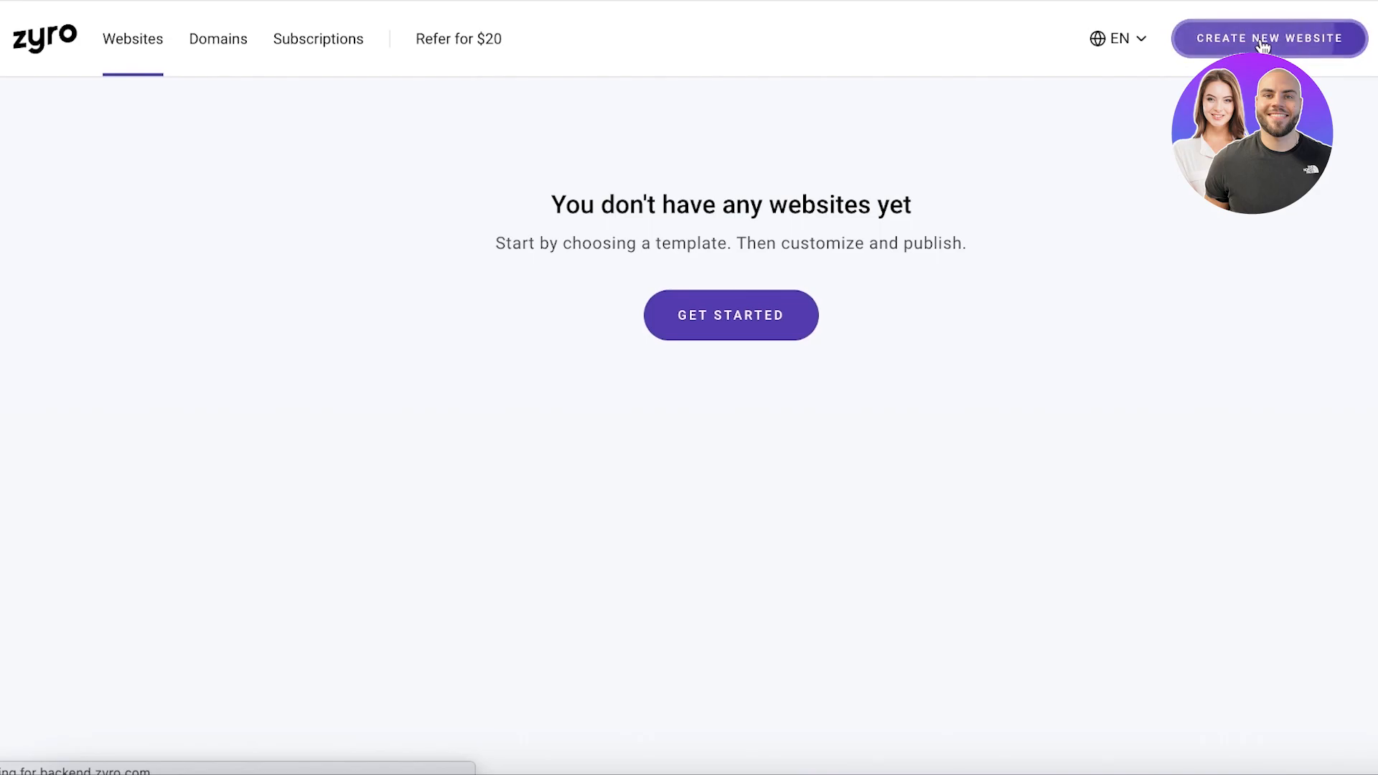
Start creating a new website and browse the template gallery, including the Popular and Blank templates categories
{"action": "left_click", "coordinate": [1263, 46]}
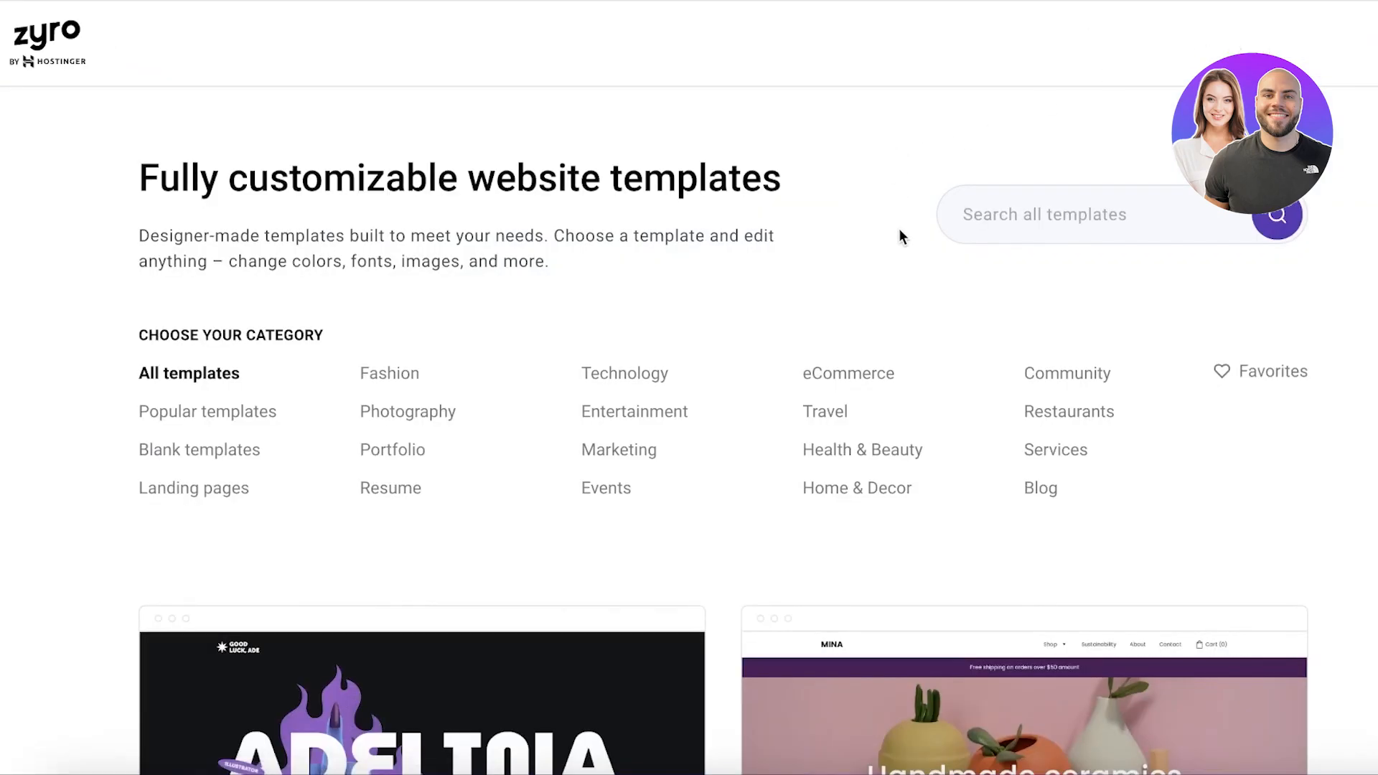
{"action": "scroll", "coordinate": [867, 282], "scroll_direction": "down", "scroll_amount": 8}
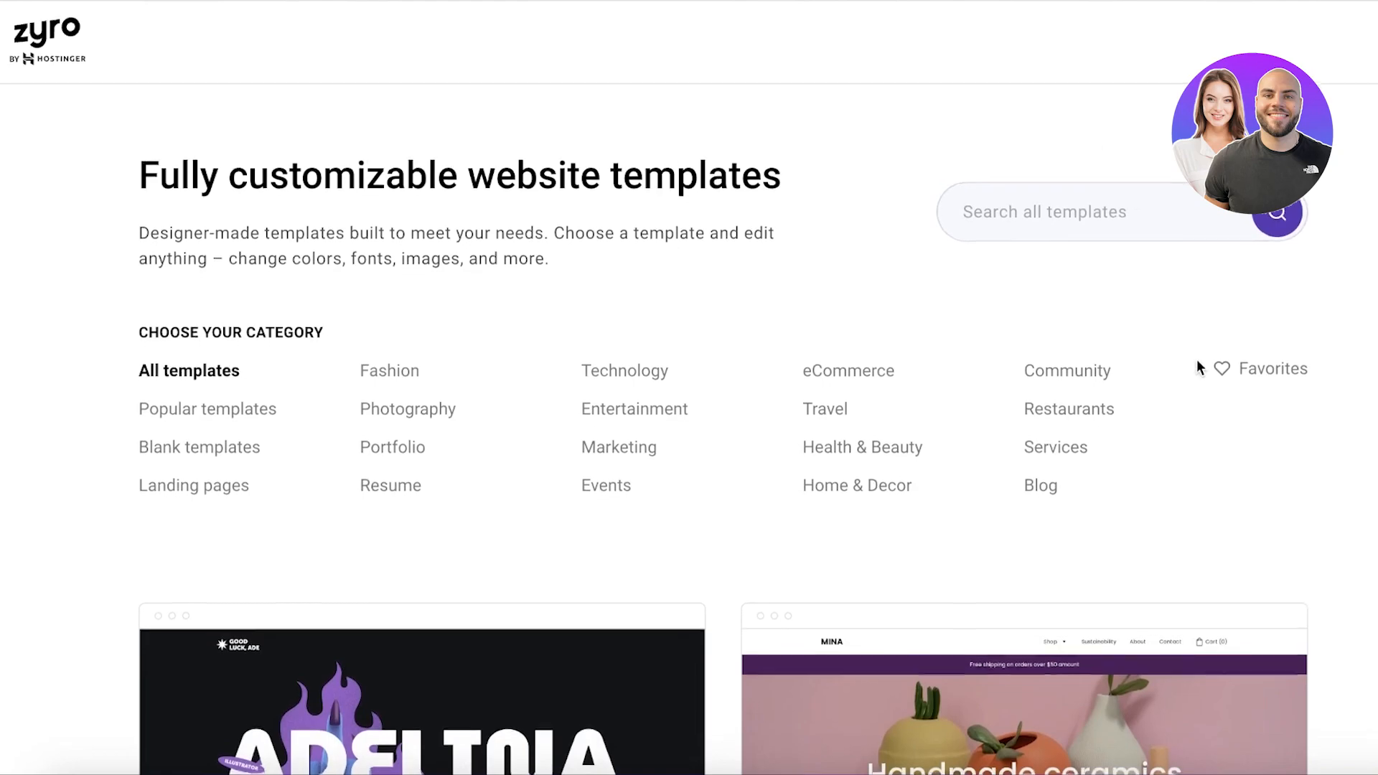
{"action": "scroll", "coordinate": [567, 241], "scroll_direction": "down", "scroll_amount": 5}
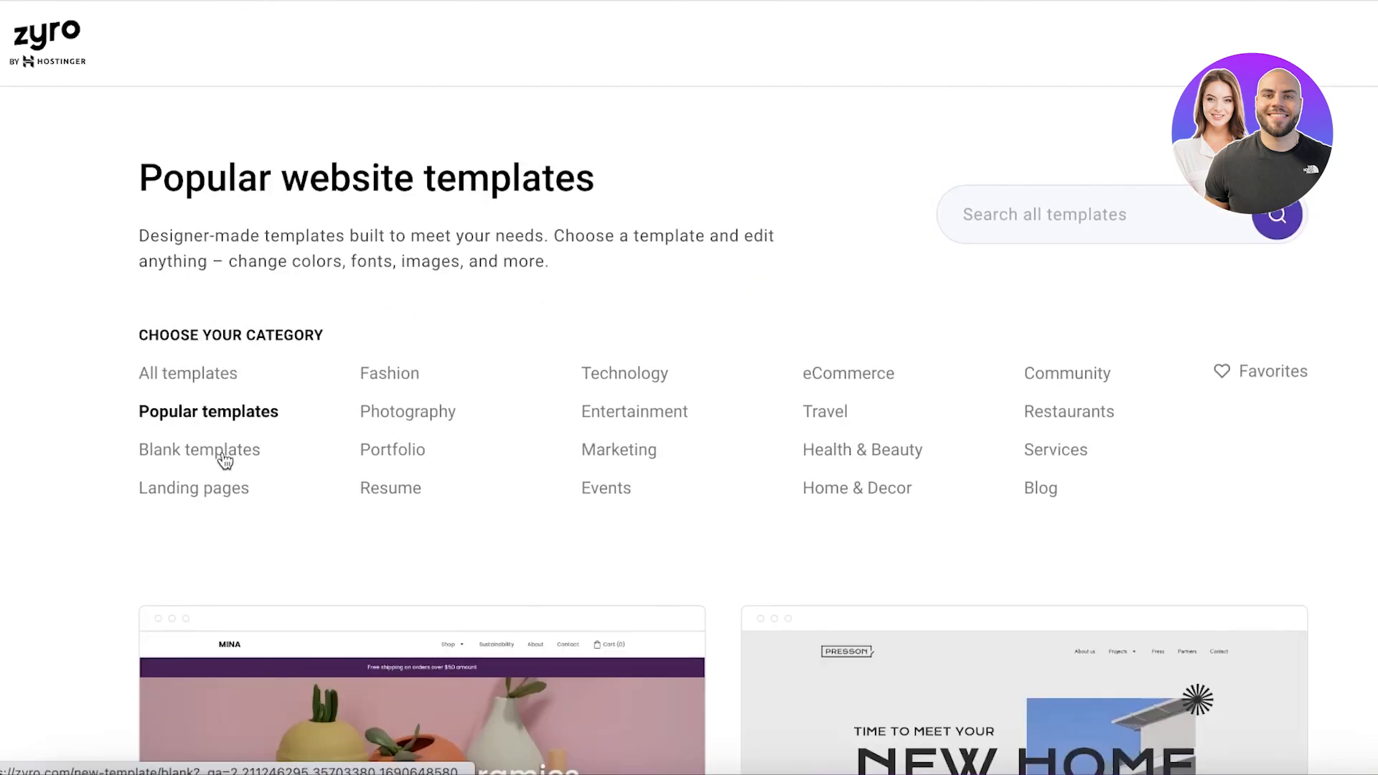
{"action": "left_click", "coordinate": [221, 452]}
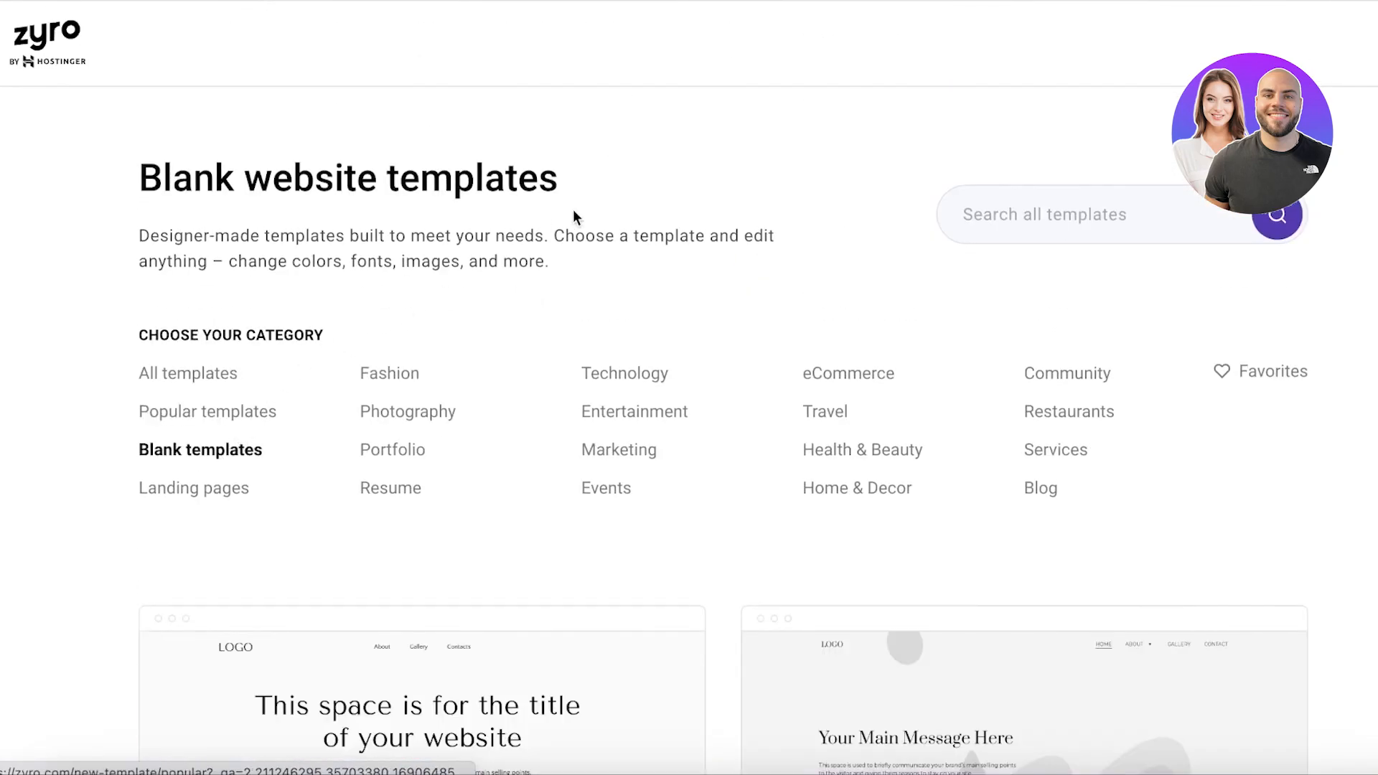
{"action": "scroll", "coordinate": [760, 352], "scroll_direction": "down", "scroll_amount": 12}
{"action": "scroll", "coordinate": [548, 248], "scroll_direction": "up", "scroll_amount": 7}
{"action": "scroll", "coordinate": [845, 194], "scroll_direction": "down", "scroll_amount": 14}
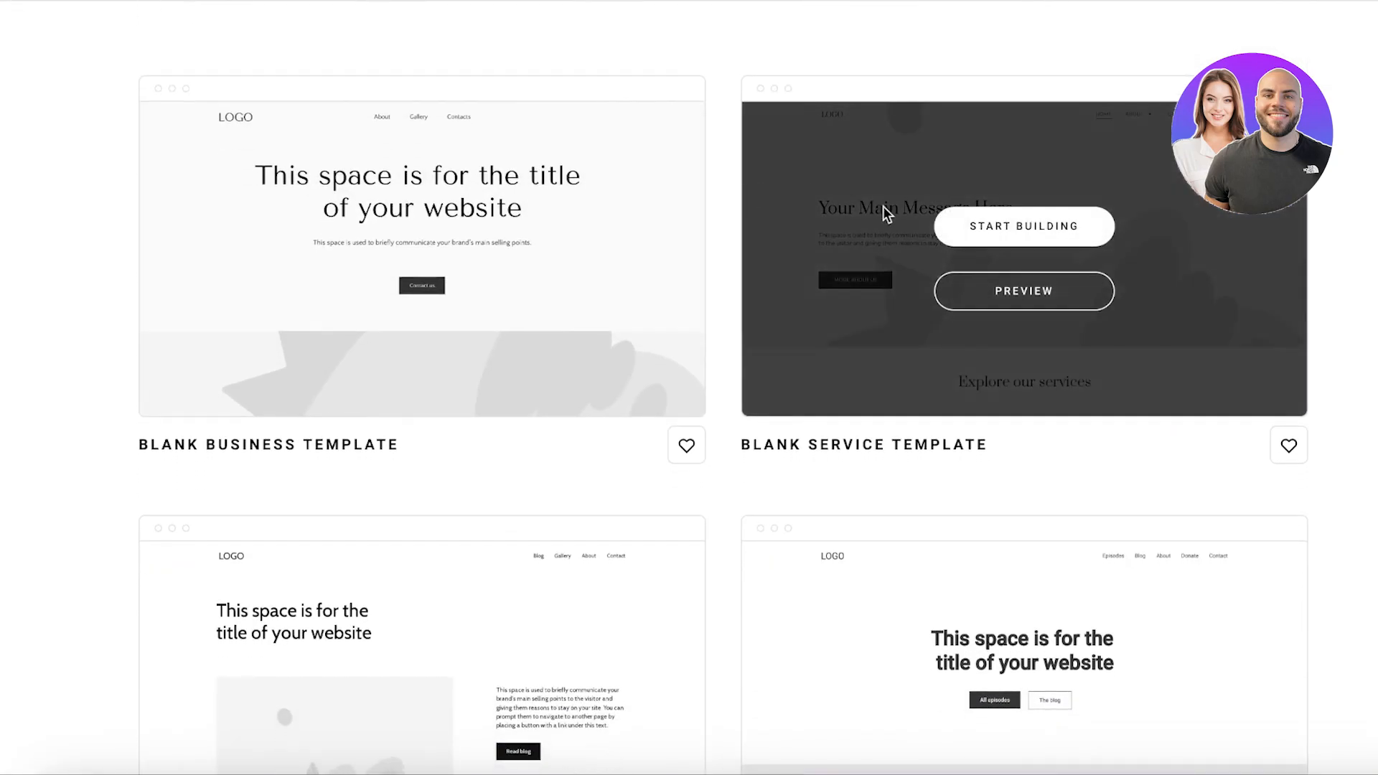
{"action": "scroll", "coordinate": [160, 258], "scroll_direction": "up", "scroll_amount": 1}
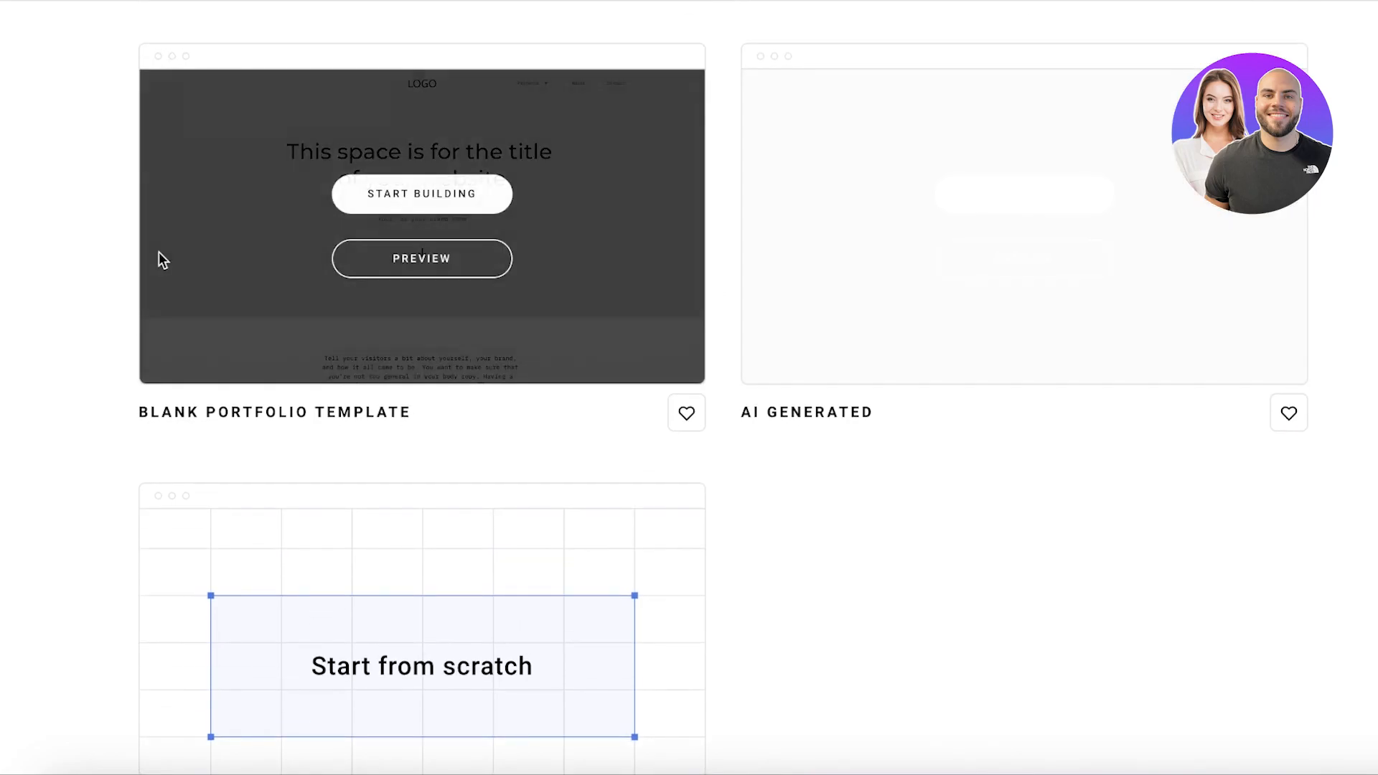
Look through the blank templates and start building a new website from the AI Generated template
{"action": "scroll", "coordinate": [163, 286], "scroll_direction": "down", "scroll_amount": 3}
{"action": "scroll", "coordinate": [500, 364], "scroll_direction": "up", "scroll_amount": 4}
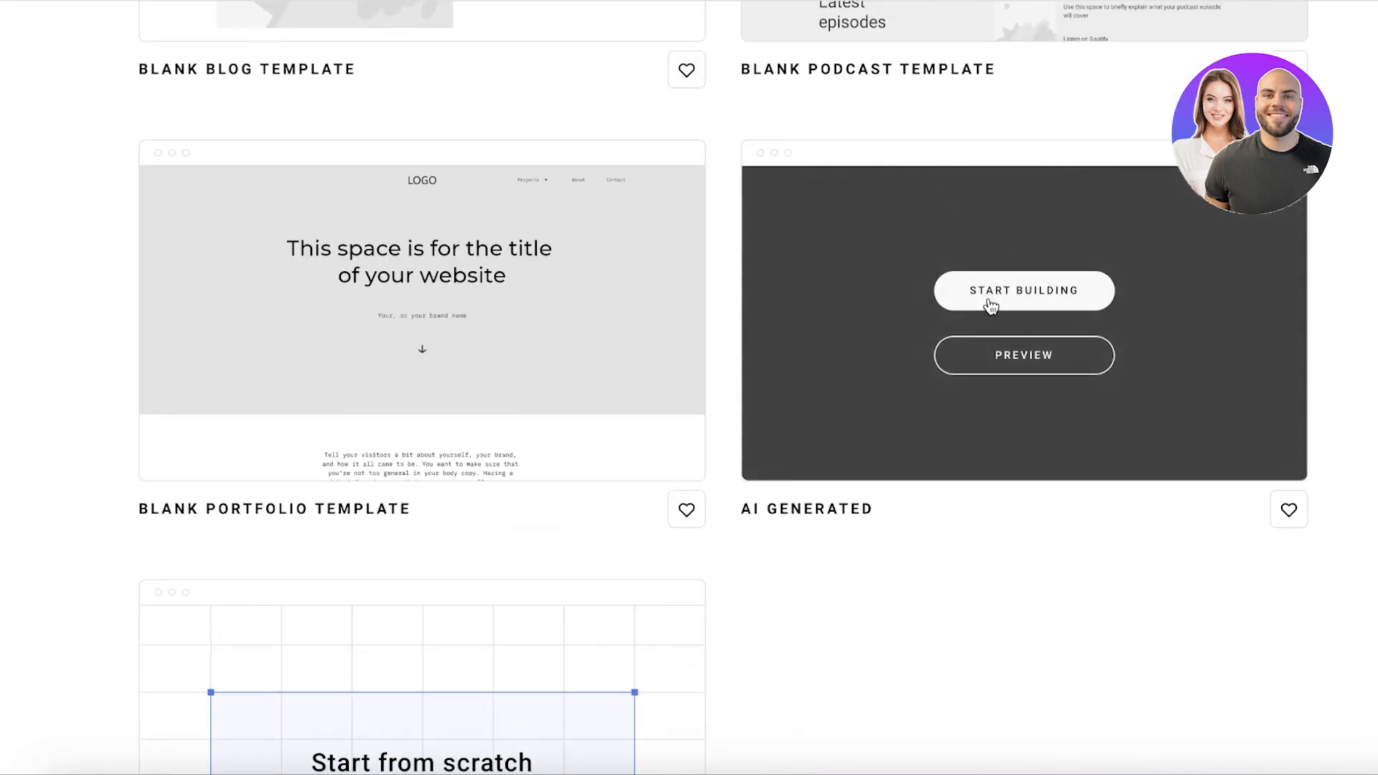
{"action": "mouse_move", "coordinate": [971, 296]}
{"action": "scroll", "coordinate": [74, 252], "scroll_direction": "up", "scroll_amount": 14}
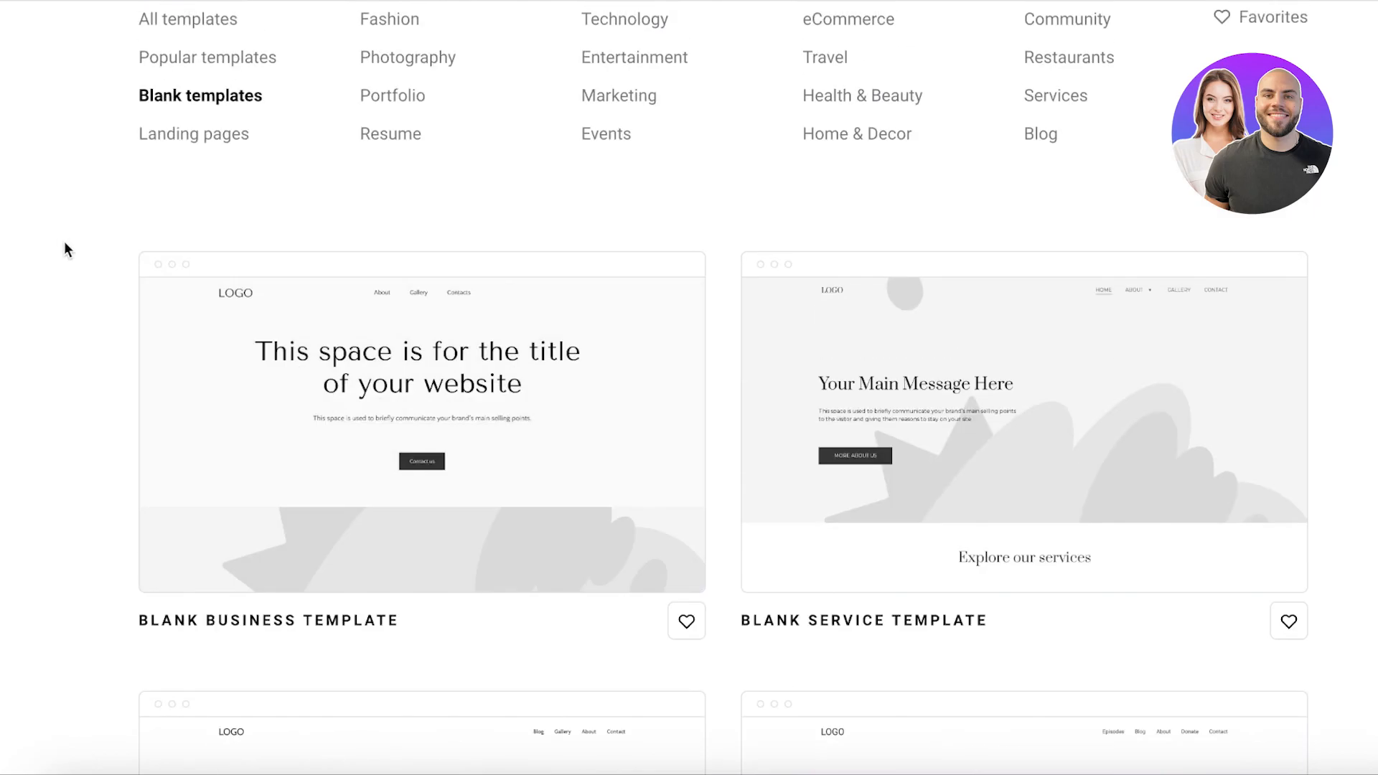
{"action": "scroll", "coordinate": [224, 109], "scroll_direction": "down", "scroll_amount": 15}
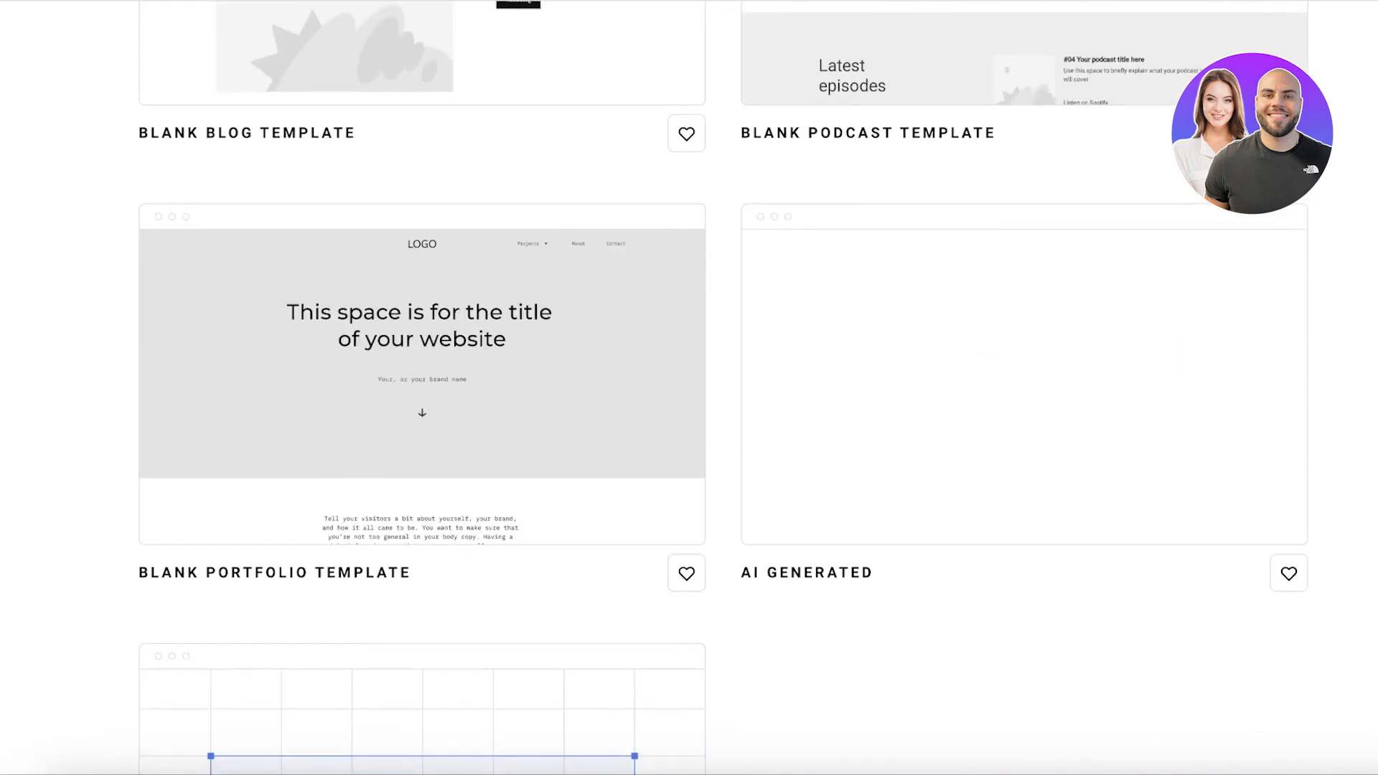
{"action": "scroll", "coordinate": [225, 108], "scroll_direction": "up", "scroll_amount": 3}
{"action": "mouse_move", "coordinate": [799, 289]}
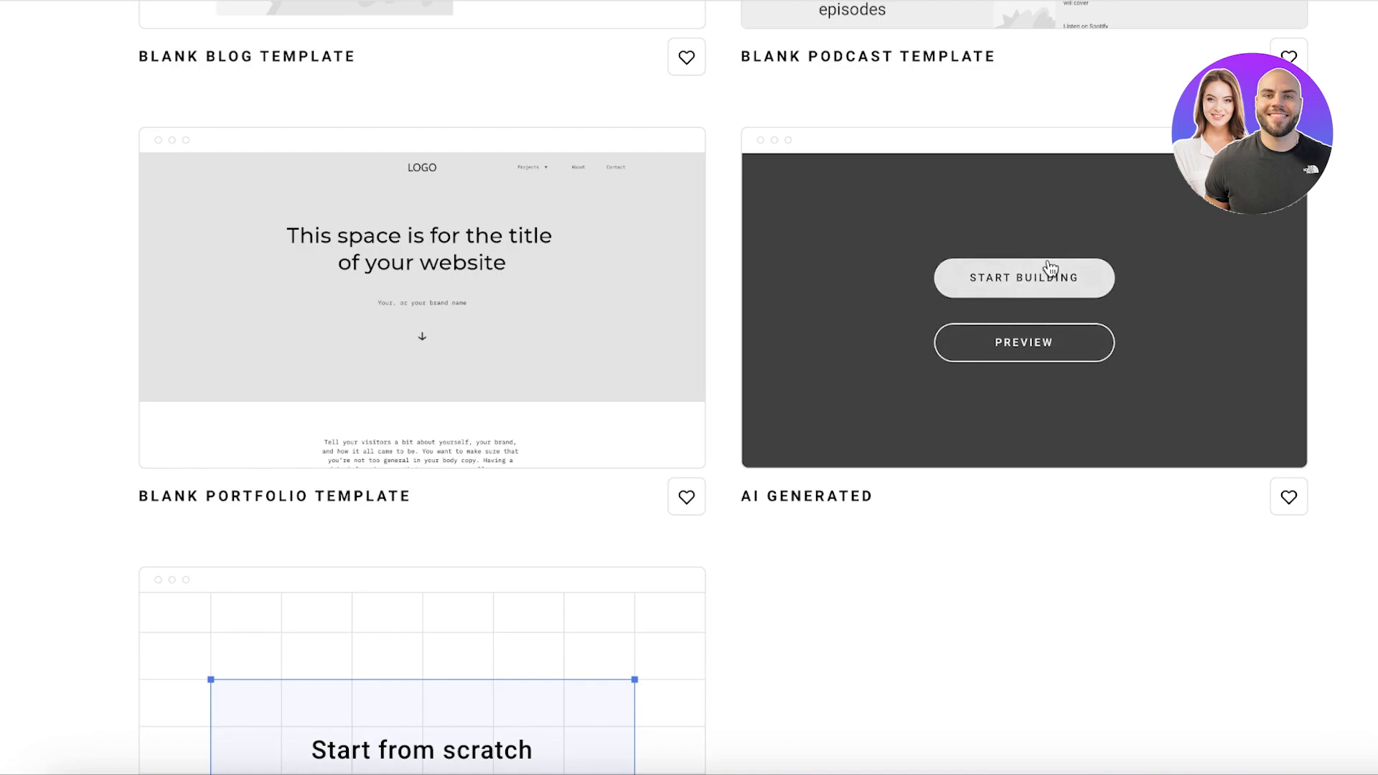
{"action": "left_click", "coordinate": [958, 245]}
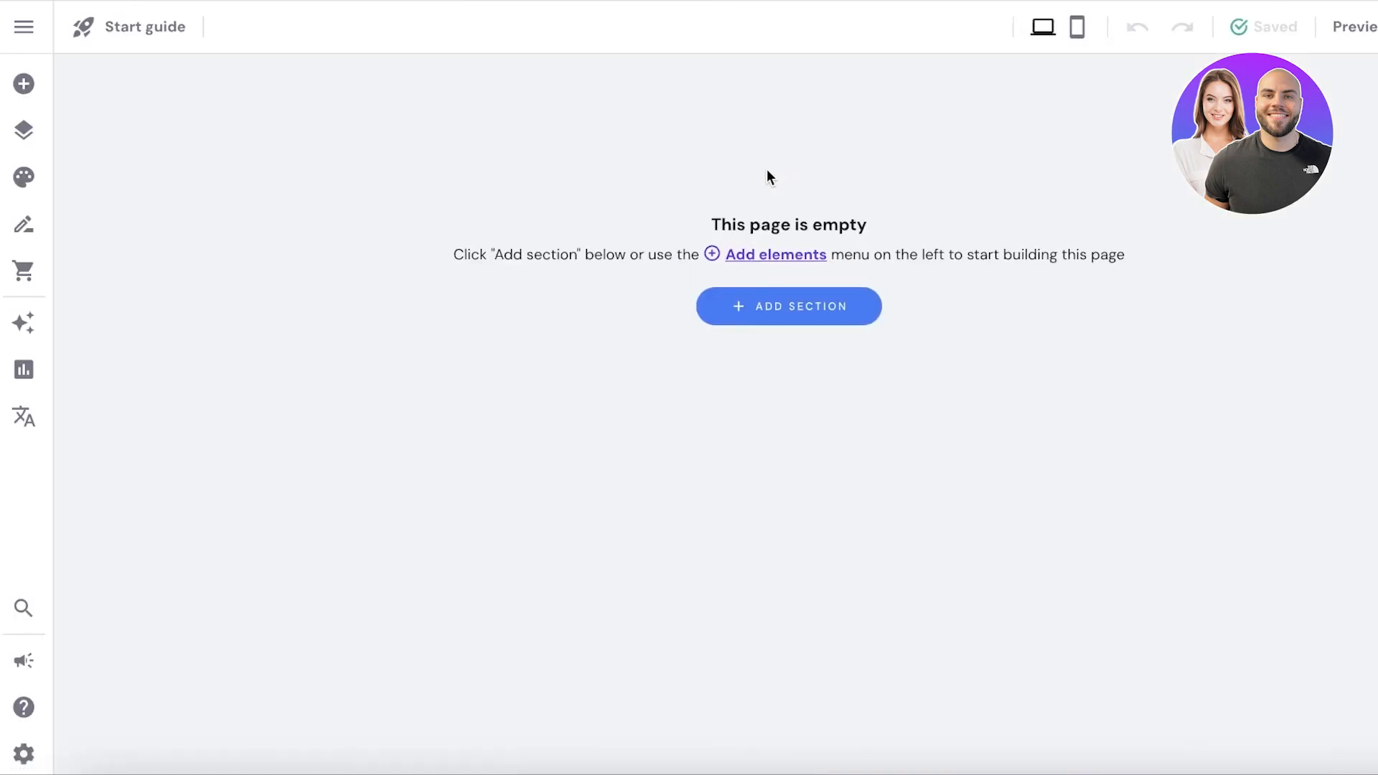
View the recommended tasks in the quick start guide and close it
{"action": "left_click", "coordinate": [93, 42]}
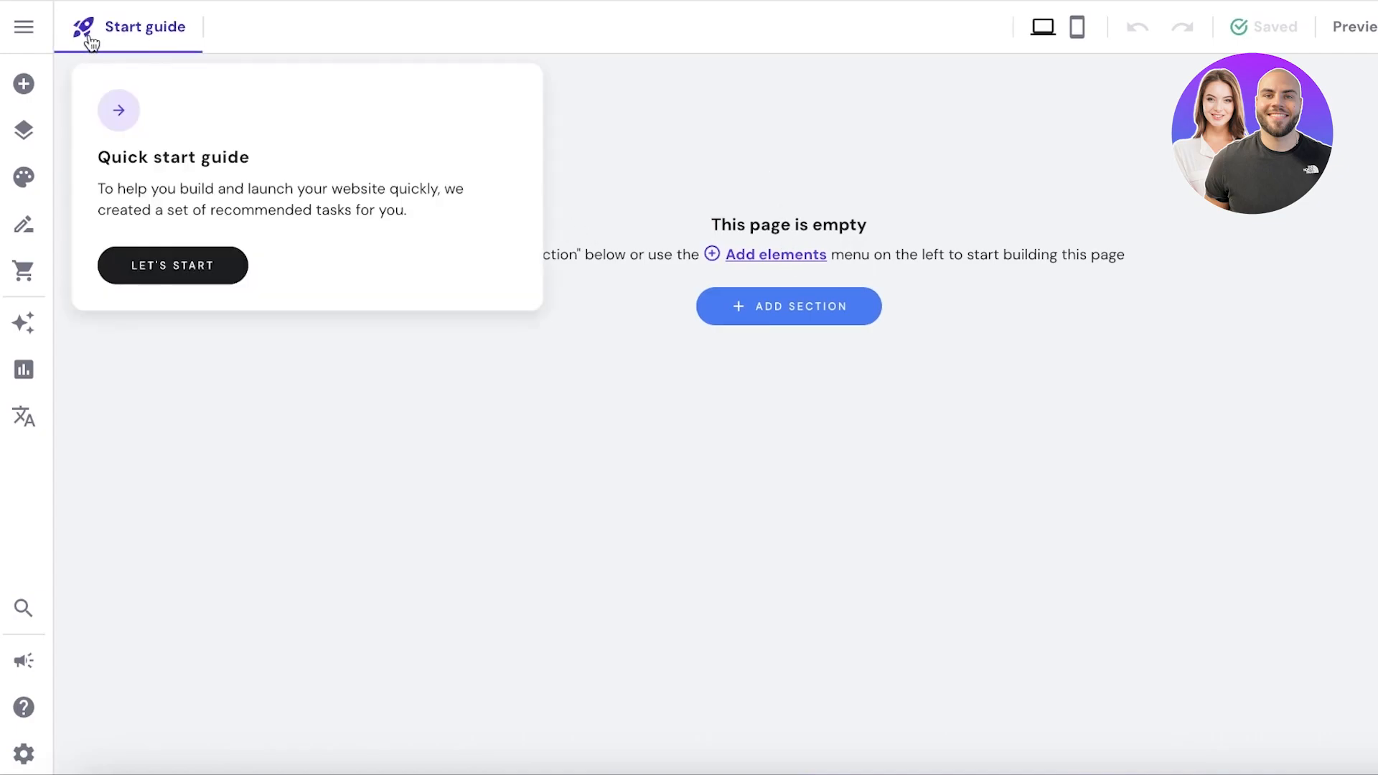
{"action": "left_click", "coordinate": [175, 265]}
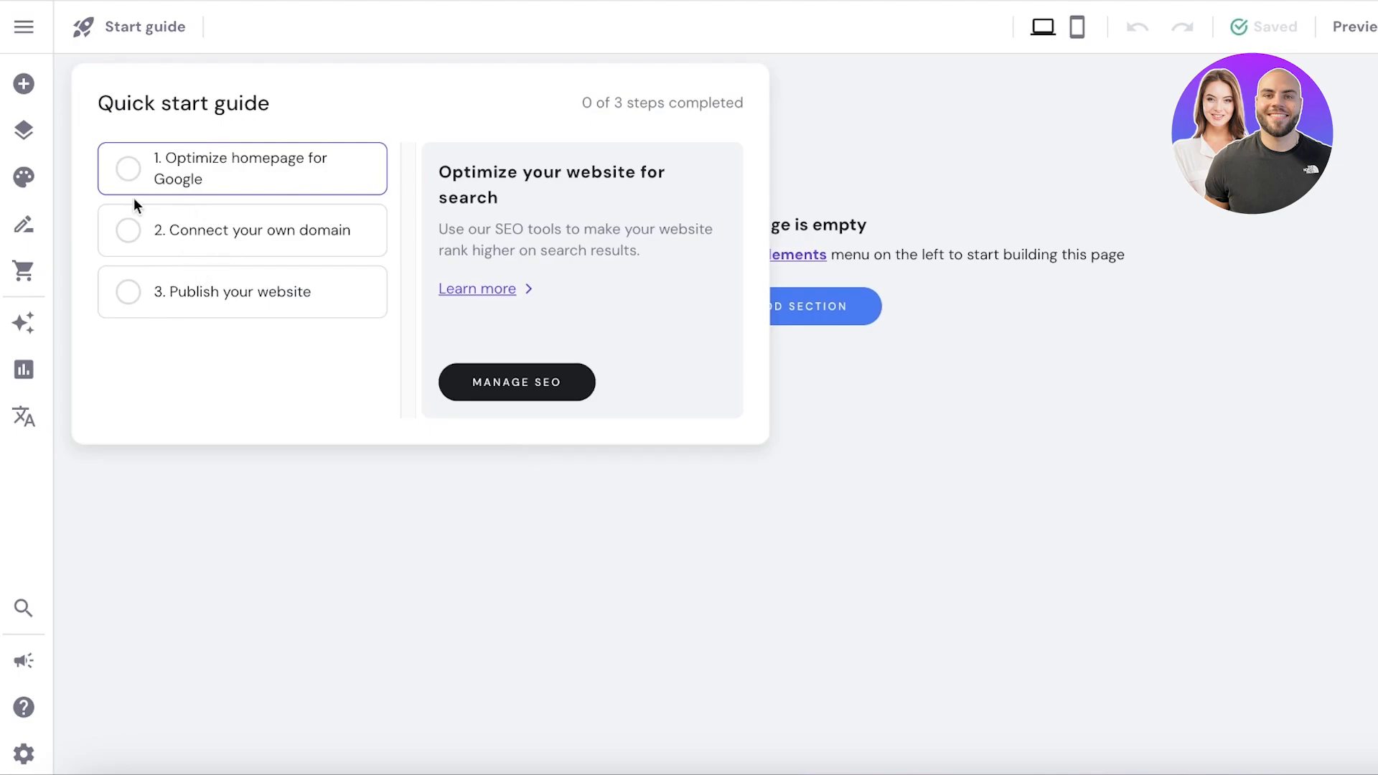
{"action": "left_click", "coordinate": [864, 124]}
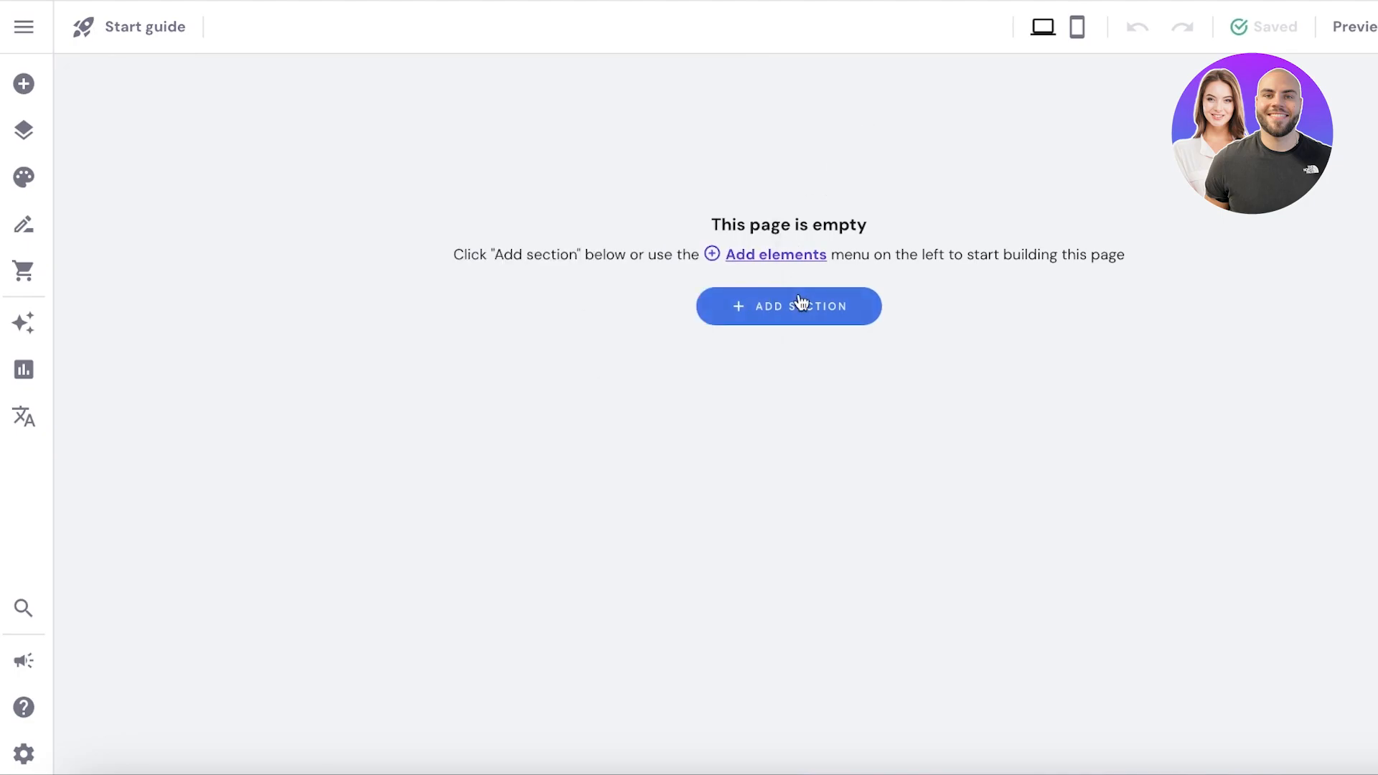
Add the beige About section with the Quality, not quantity heading and building photo to the empty page
{"action": "left_click", "coordinate": [798, 303]}
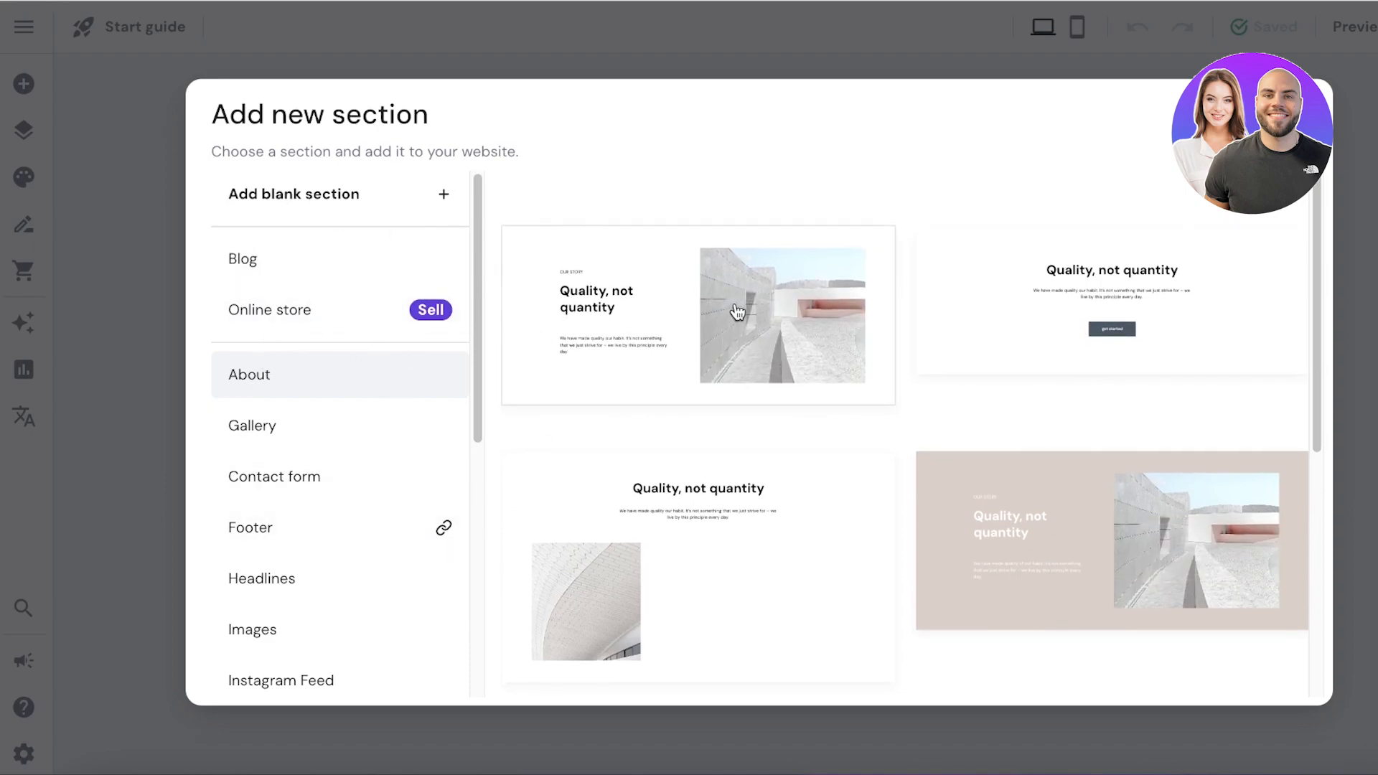
{"action": "left_click", "coordinate": [987, 498]}
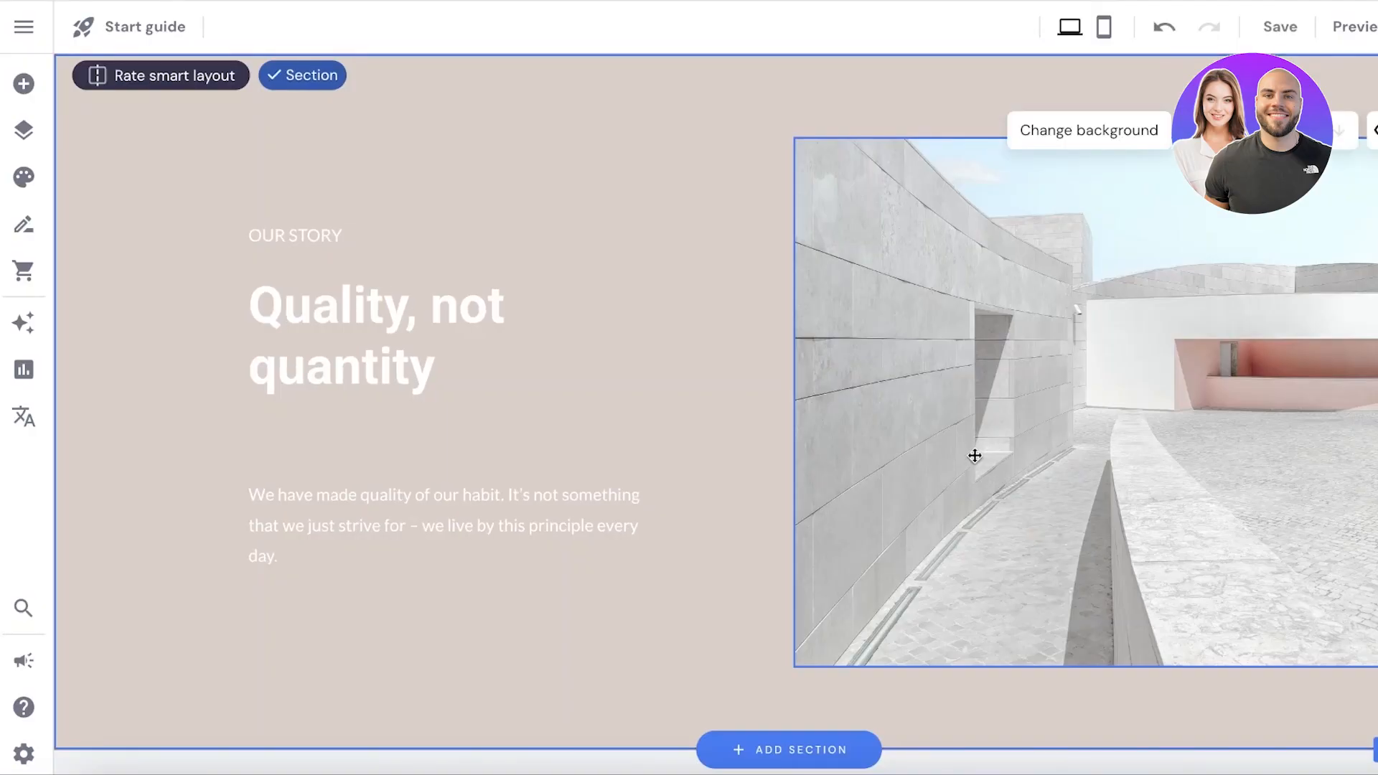
{"action": "left_click", "coordinate": [387, 316]}
{"action": "left_click", "coordinate": [504, 163]}
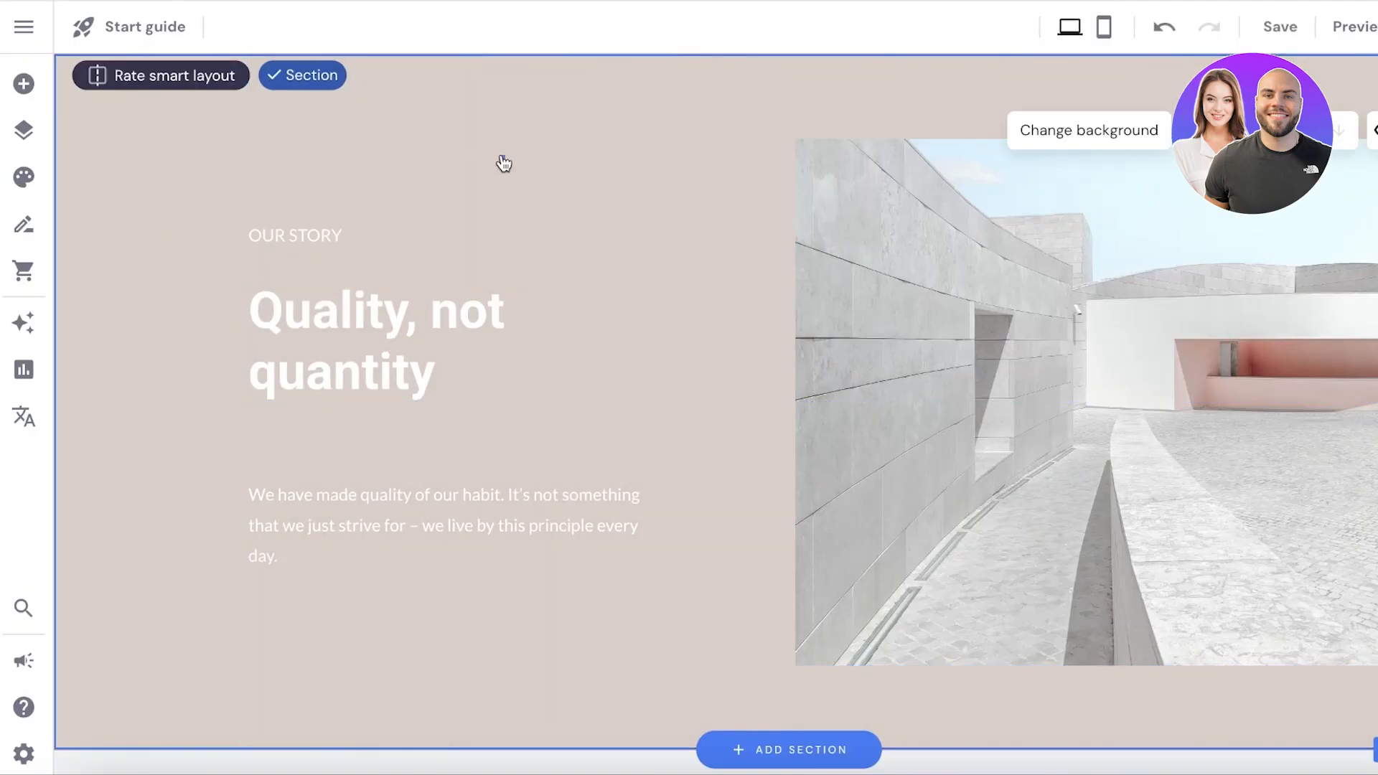
Try to generate new text for the section heading with AI Assist from the prompt "clothing"
{"action": "left_click", "coordinate": [267, 234]}
{"action": "left_click", "coordinate": [323, 382]}
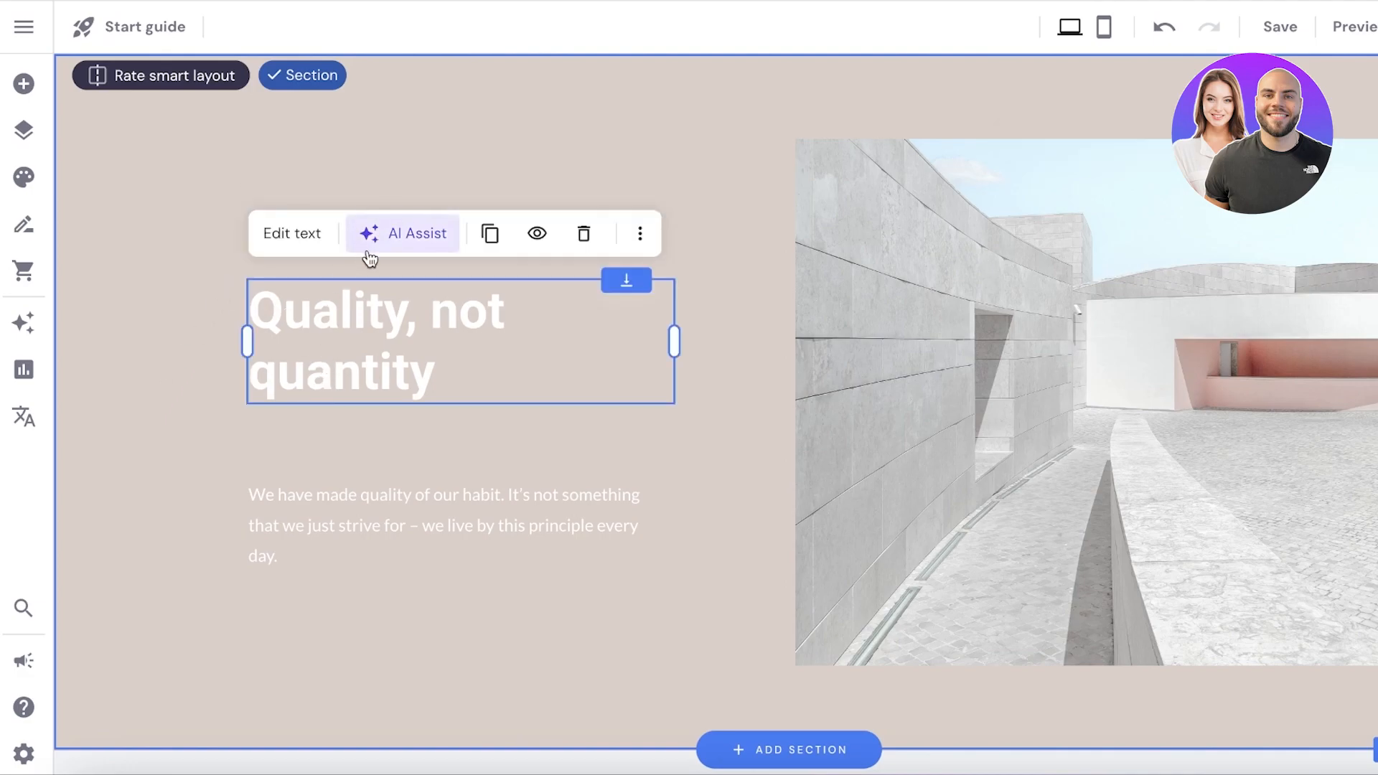
{"action": "left_click", "coordinate": [406, 237]}
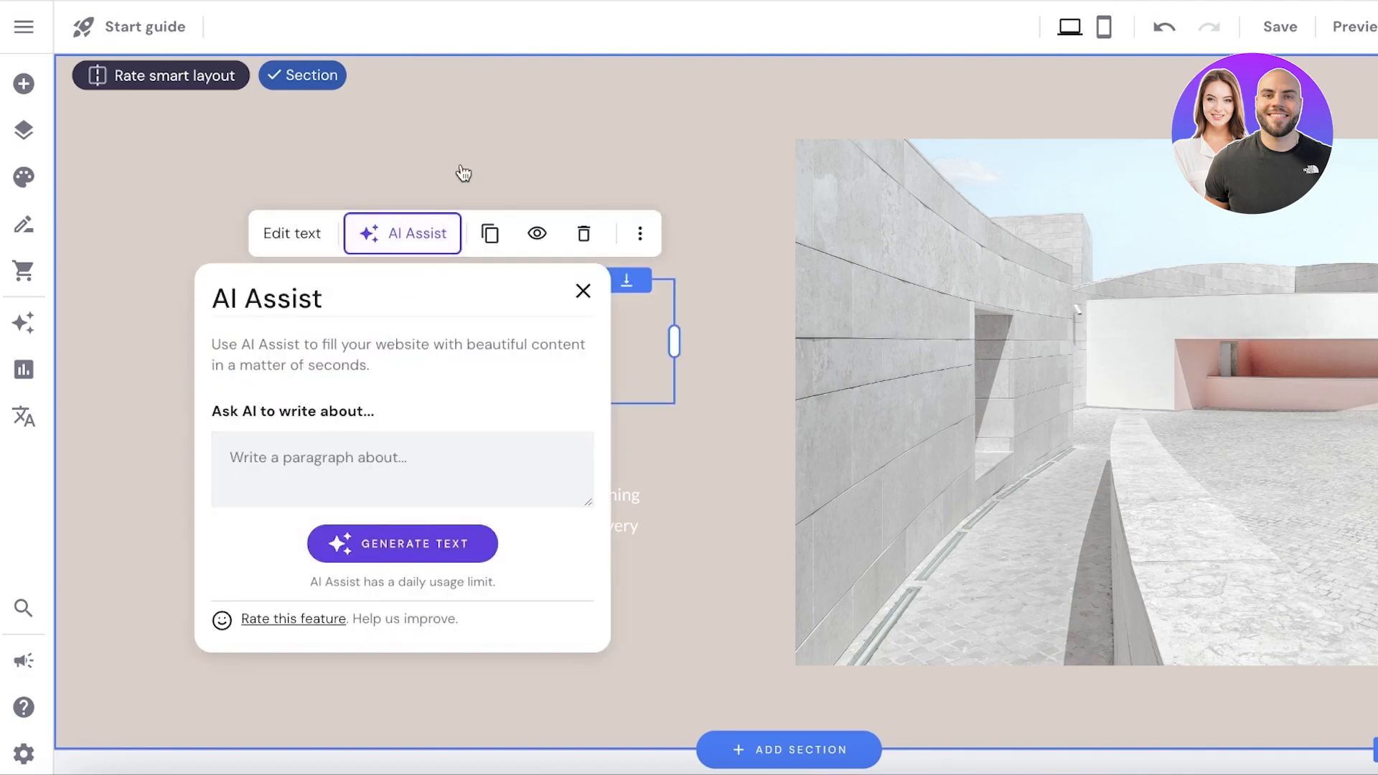
{"action": "left_click", "coordinate": [374, 471]}
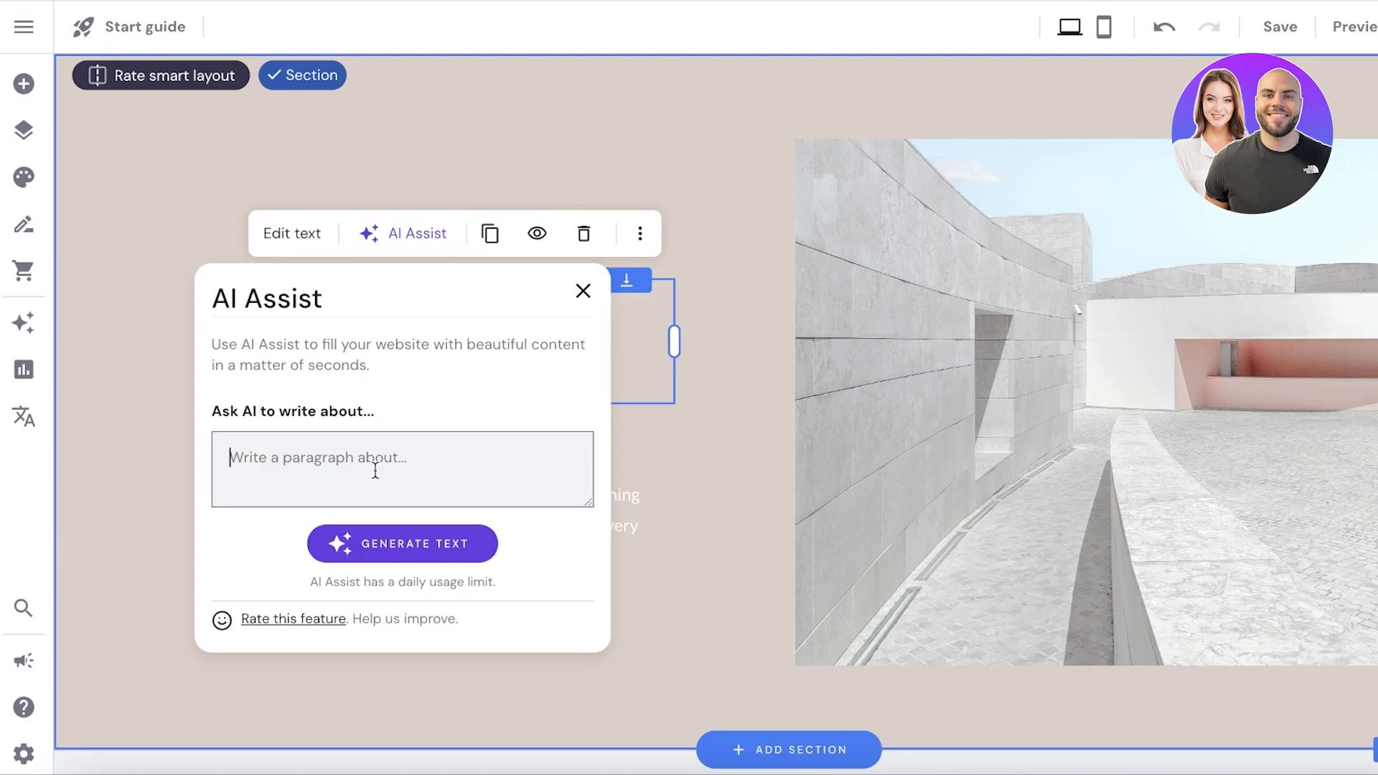
{"action": "type", "text": "clothing"}
{"action": "key", "text": "Return"}
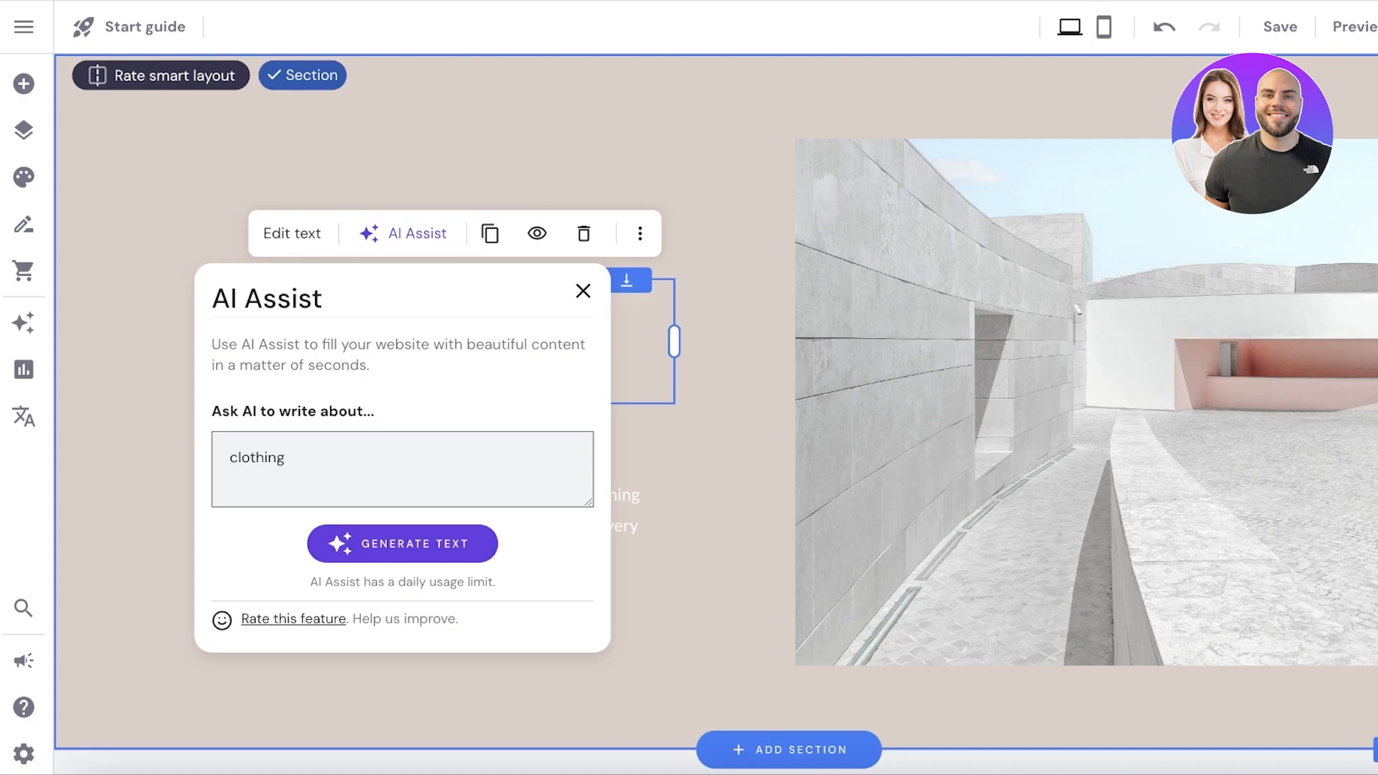
{"action": "left_click", "coordinate": [402, 544]}
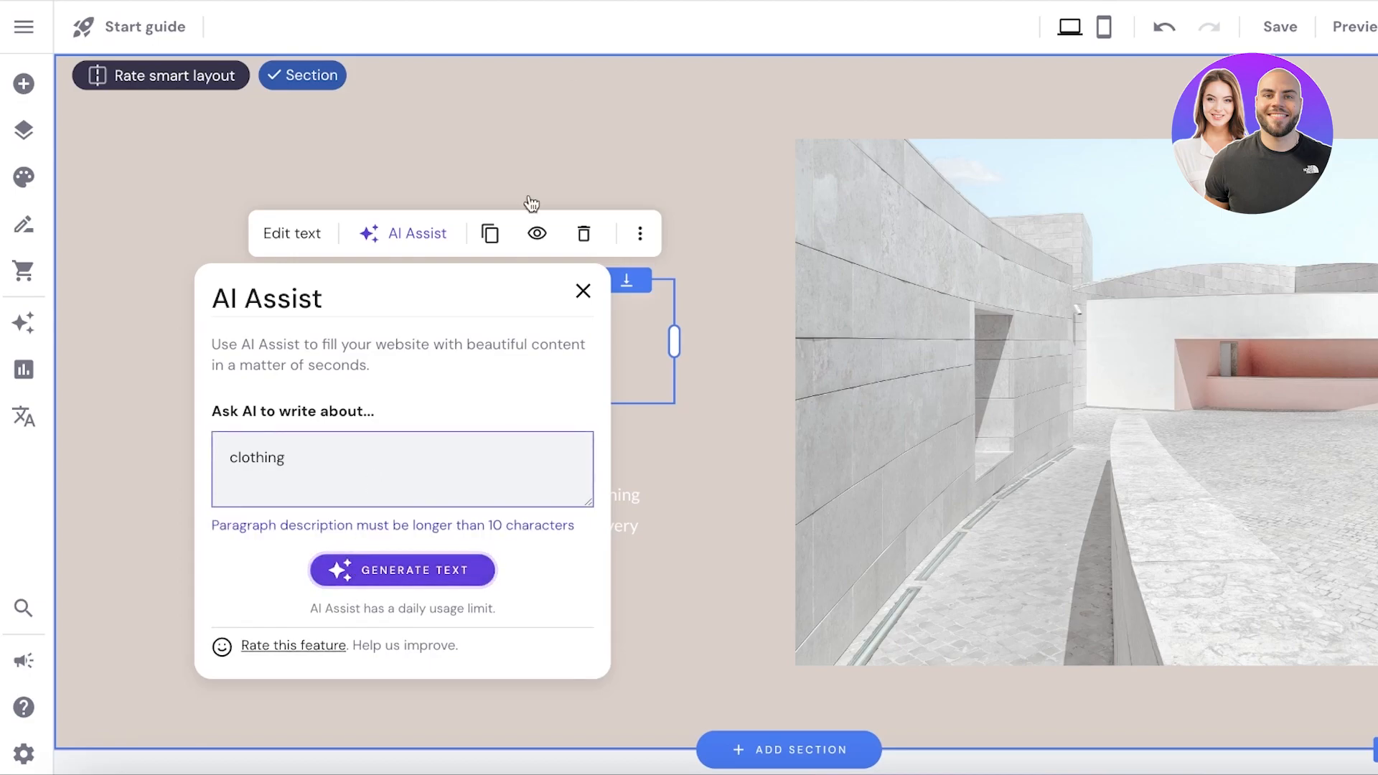
Try to generate heading text with AI Assist about "a new summer collection for a luxury brand creating handmade clothes"
{"action": "left_click", "coordinate": [404, 448]}
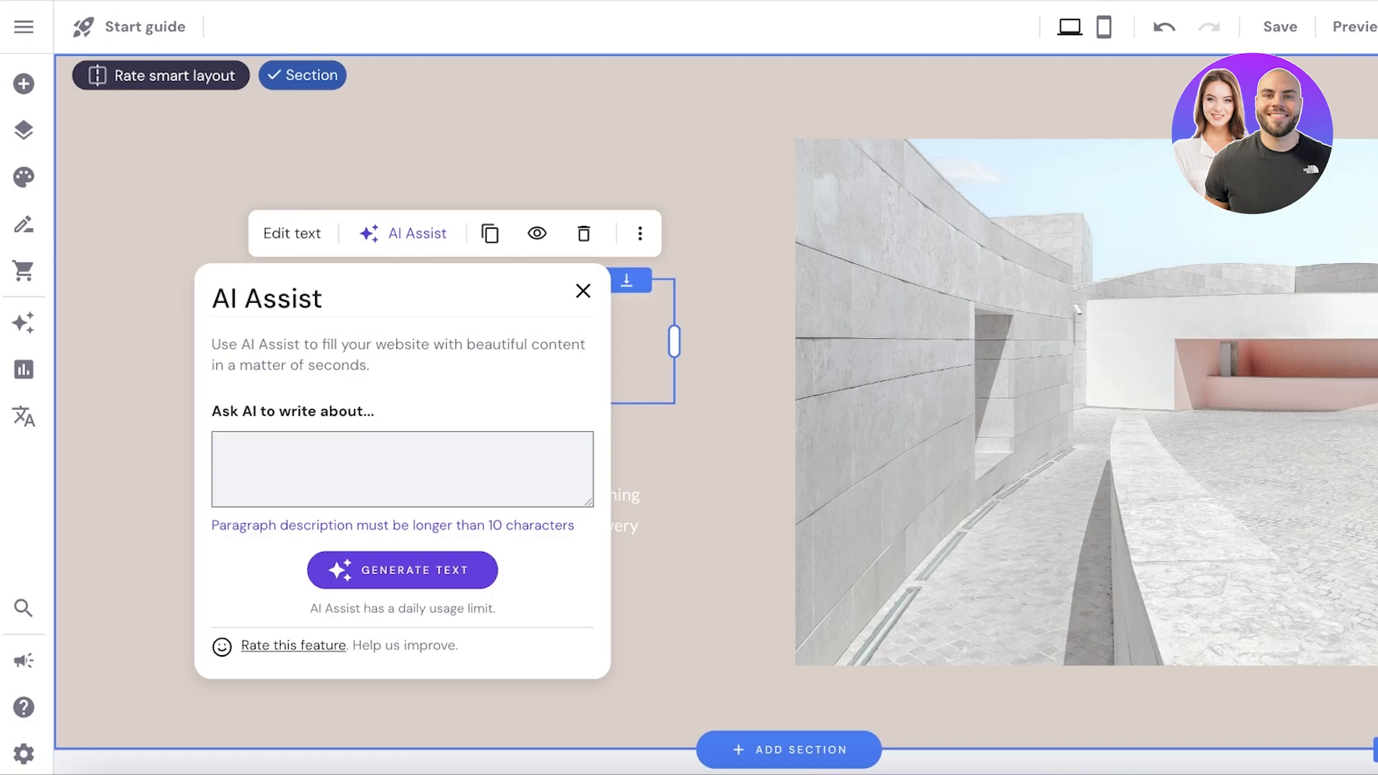
{"action": "type", "text": "a new summer collection for a luxury brand creating handmade clothes"}
{"action": "left_click", "coordinate": [402, 547]}
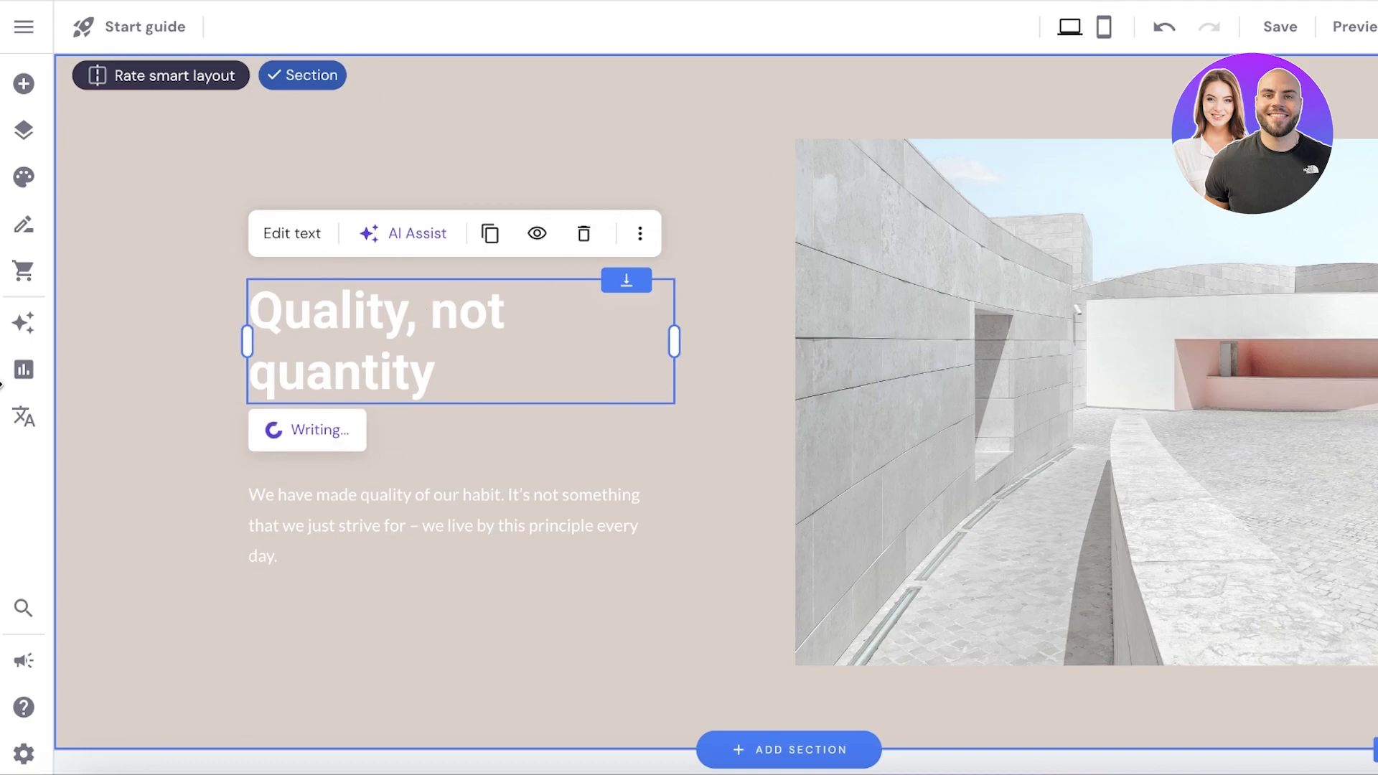
{"action": "left_click", "coordinate": [23, 323]}
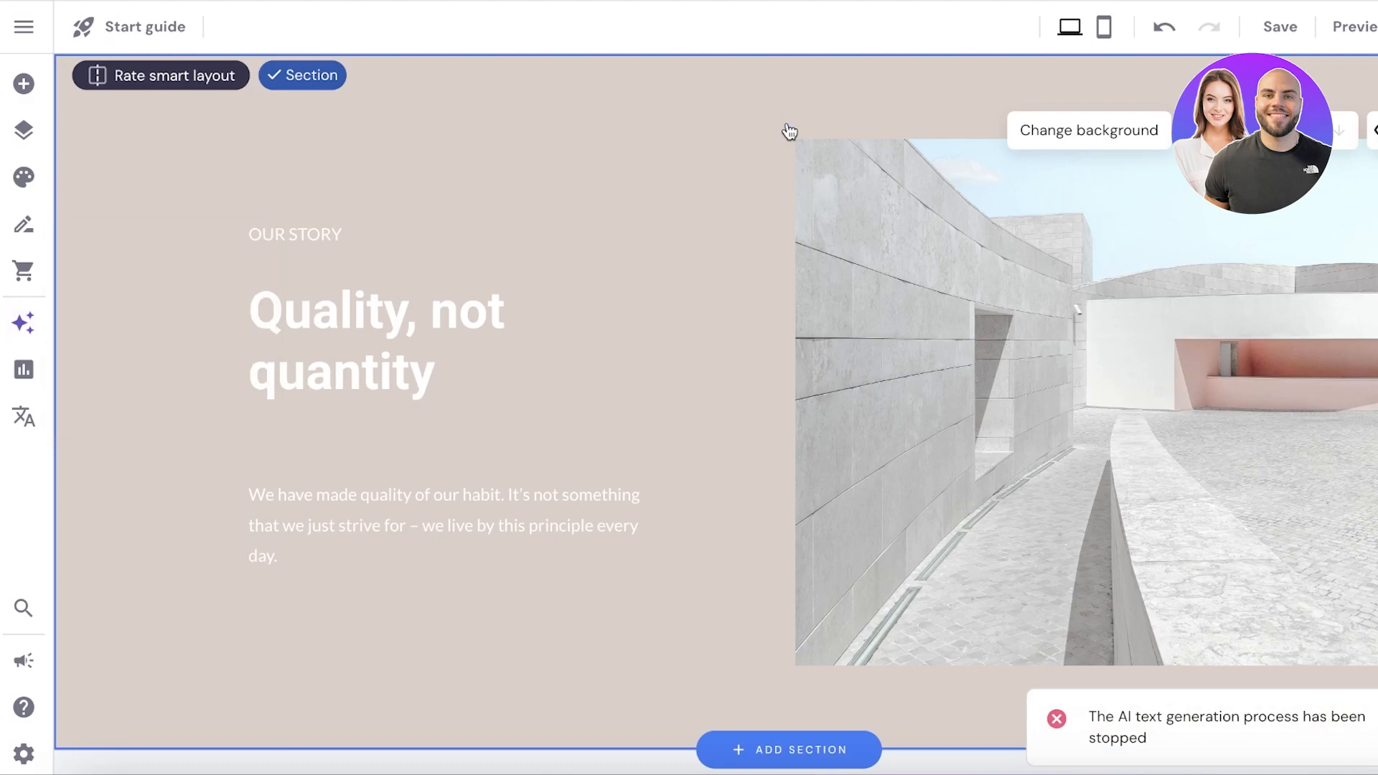
{"action": "left_click", "coordinate": [320, 354]}
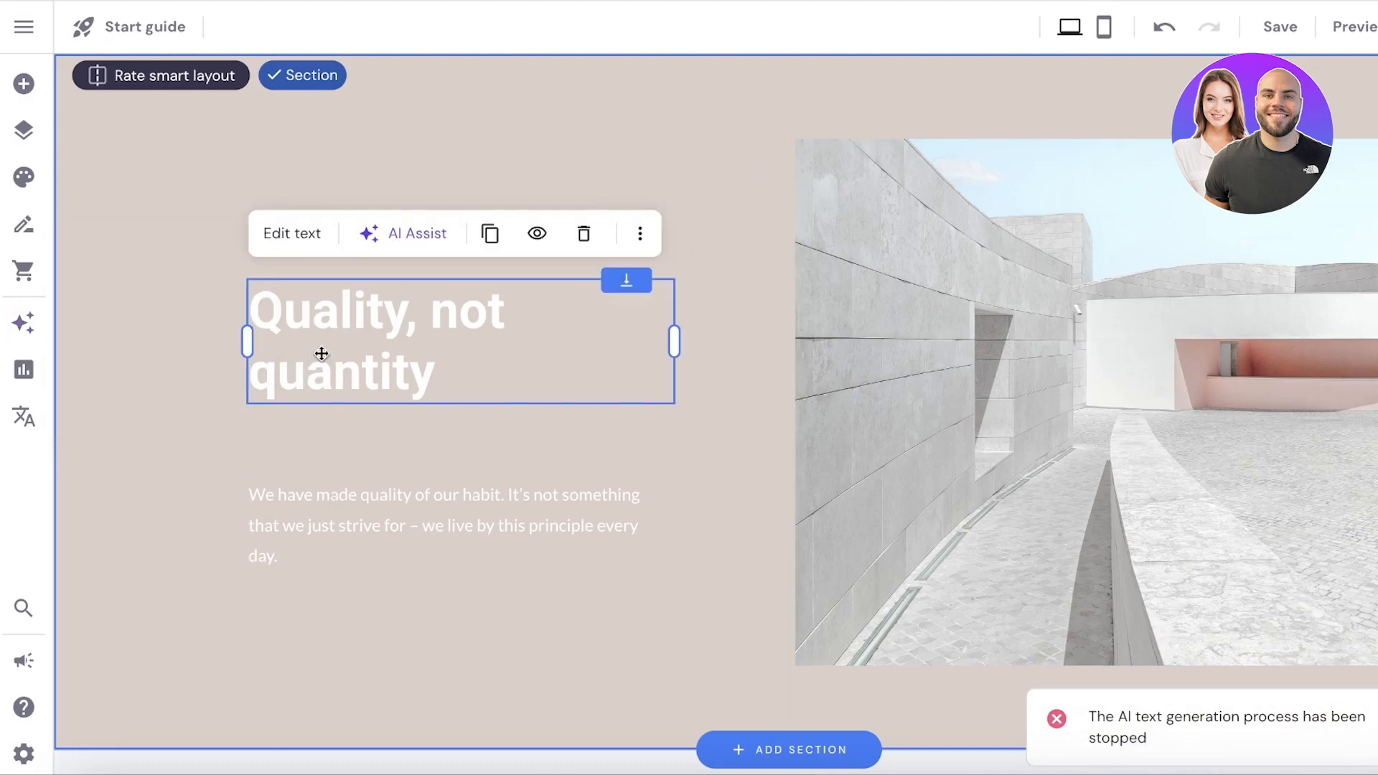
{"action": "left_click", "coordinate": [413, 255]}
{"action": "left_click", "coordinate": [415, 147]}
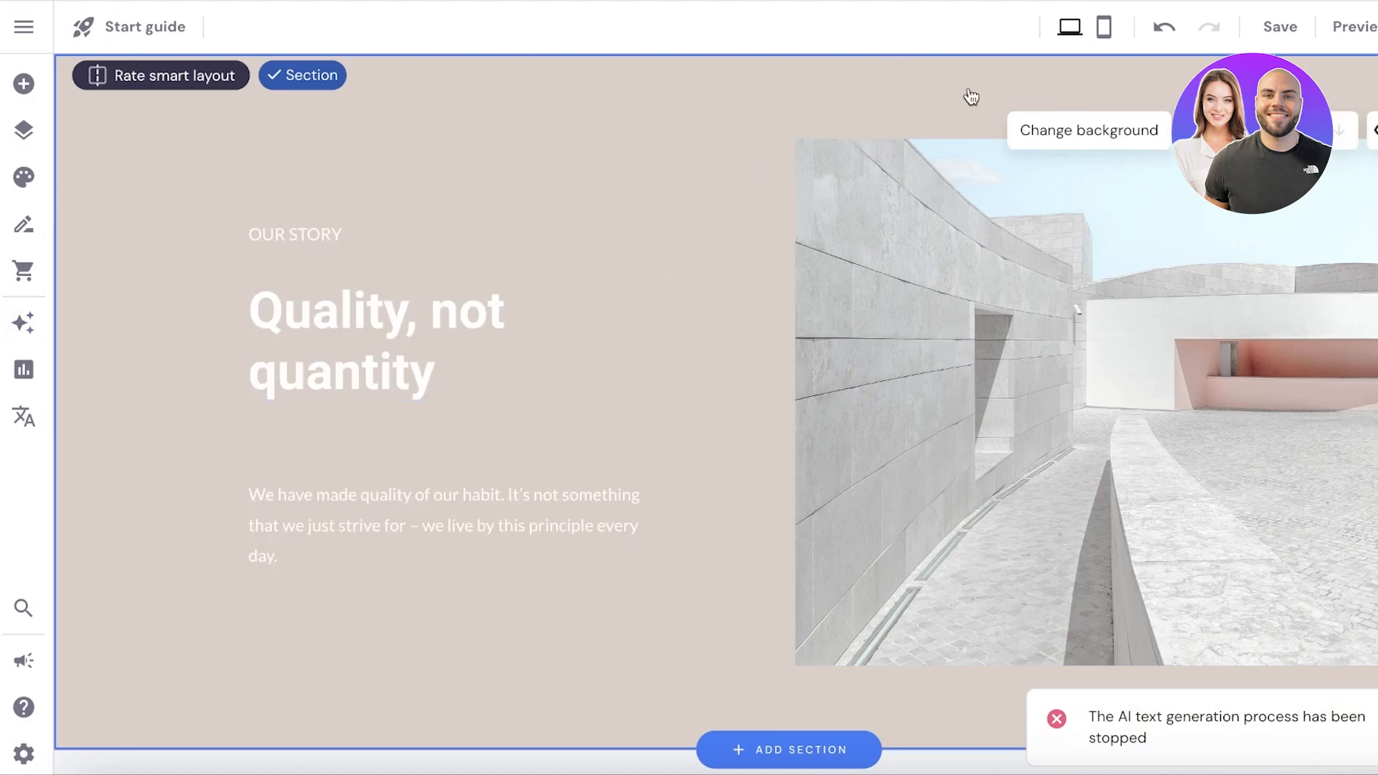
View the elements available for adding to the page, and dismiss the text generation notification
{"action": "left_click", "coordinate": [23, 84]}
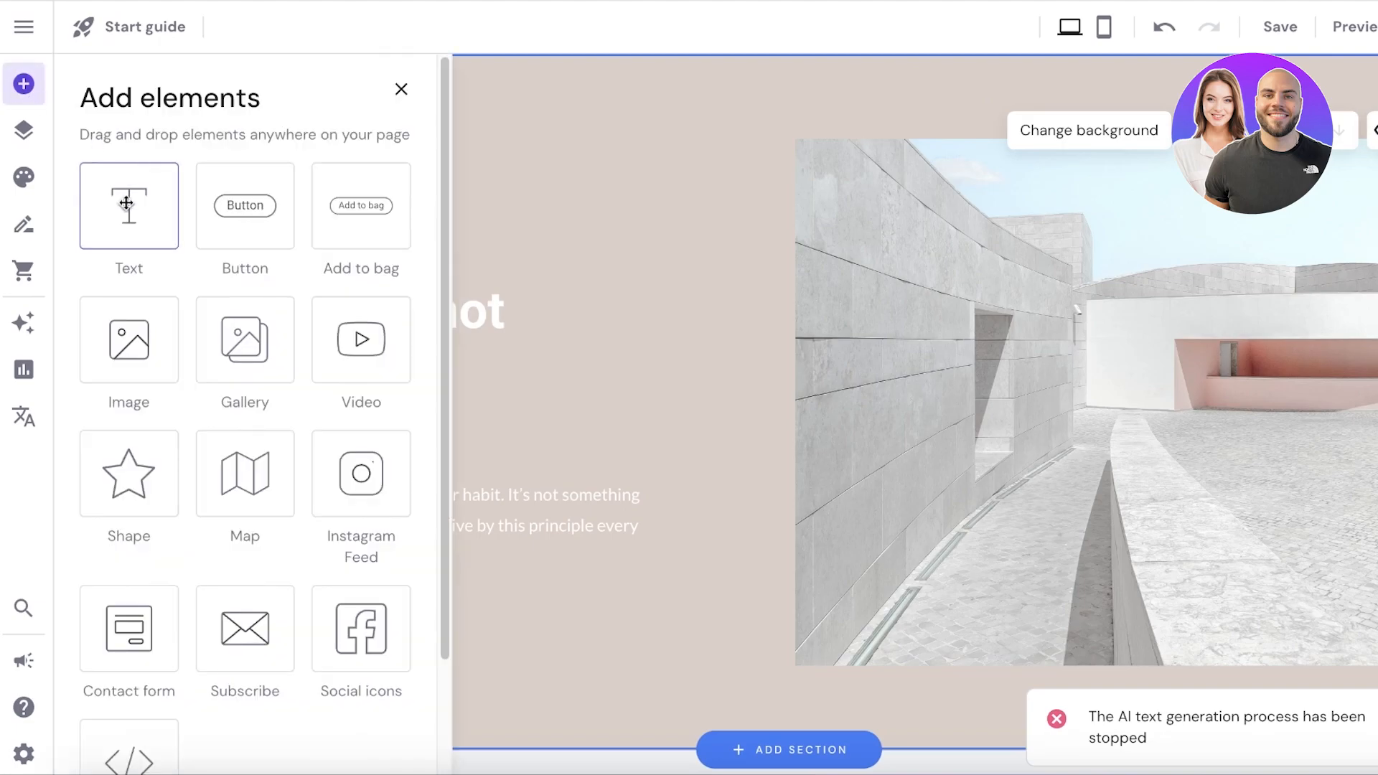
{"action": "scroll", "coordinate": [209, 529], "scroll_direction": "down", "scroll_amount": 2}
{"action": "left_click", "coordinate": [529, 114]}
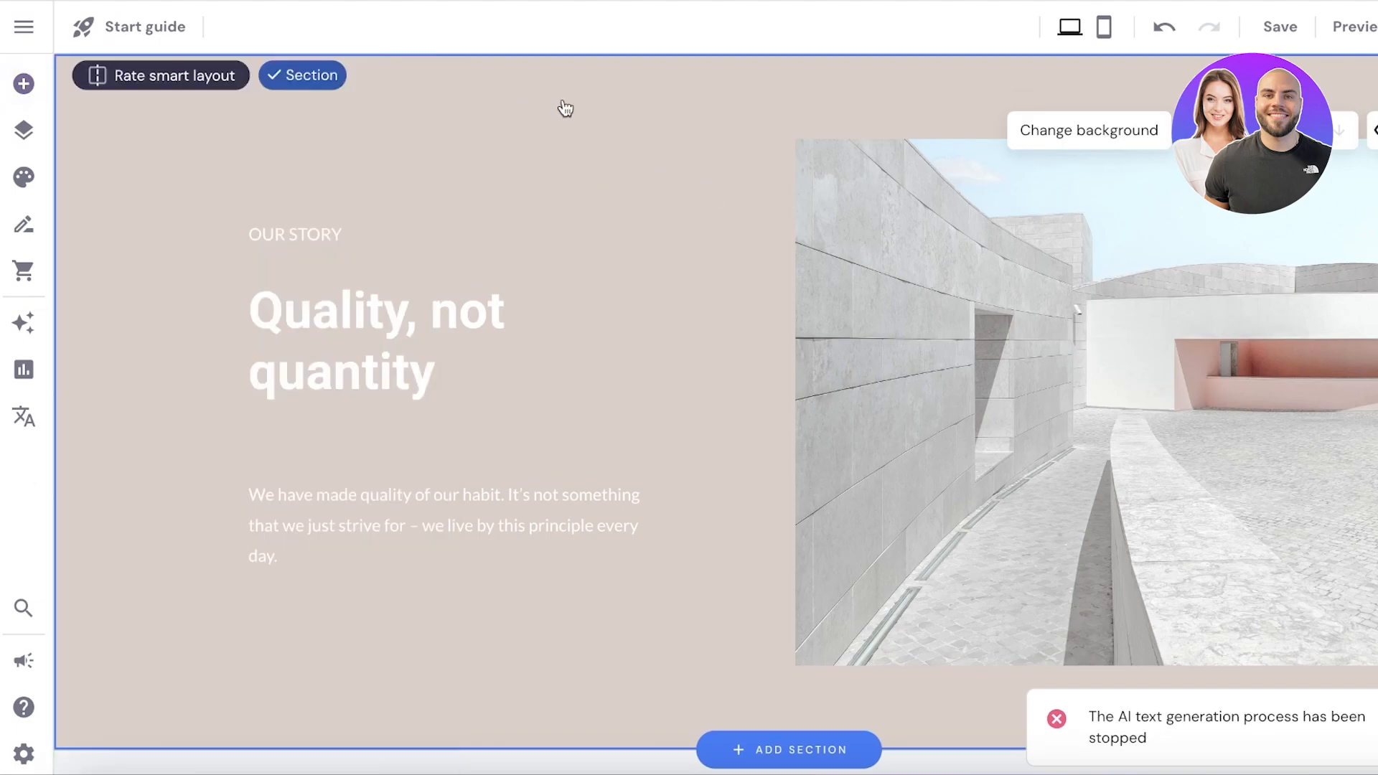
{"action": "left_click", "coordinate": [1291, 717]}
Look through the section categories and choose the Privacy policy section for the page
{"action": "left_click", "coordinate": [726, 751]}
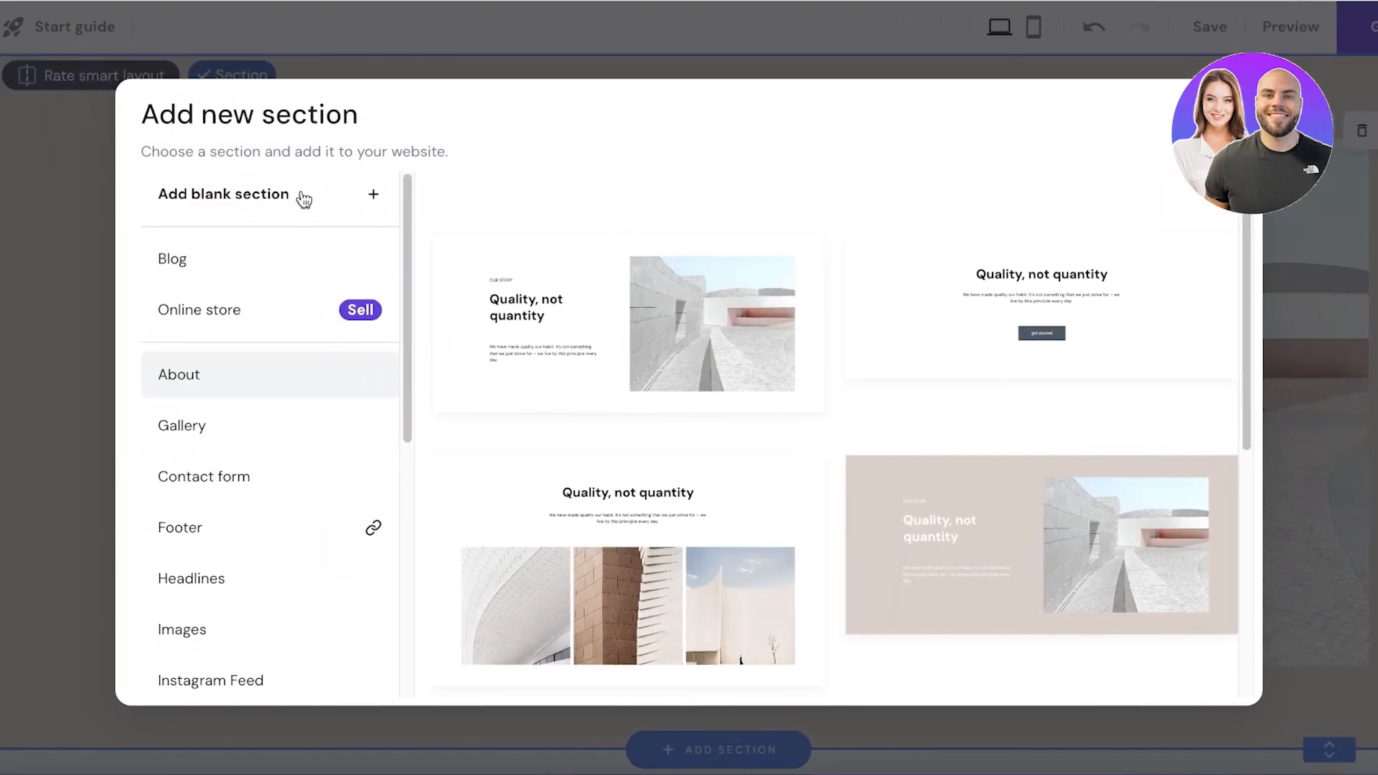
{"action": "scroll", "coordinate": [311, 434], "scroll_direction": "down", "scroll_amount": 6}
{"action": "scroll", "coordinate": [228, 531], "scroll_direction": "up", "scroll_amount": 6}
{"action": "scroll", "coordinate": [228, 513], "scroll_direction": "down", "scroll_amount": 6}
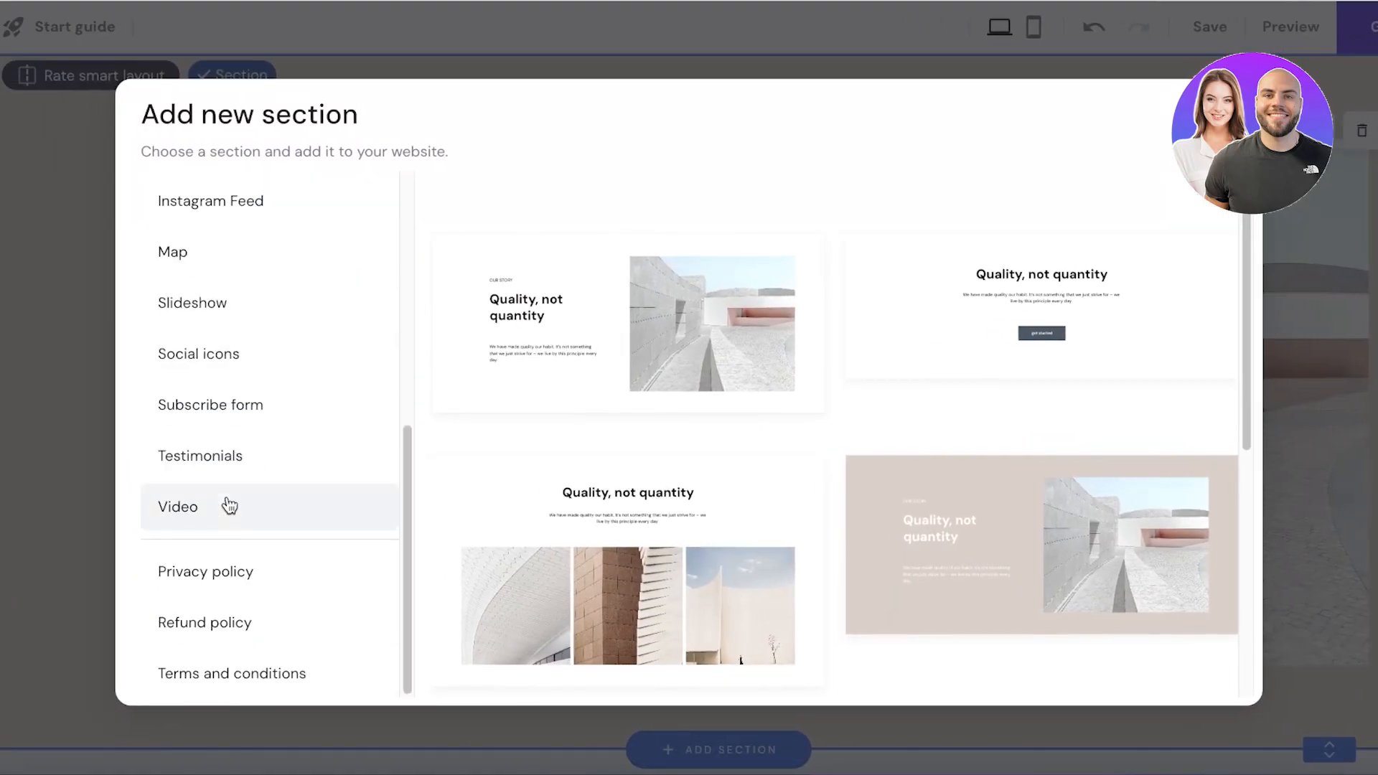
{"action": "left_click", "coordinate": [247, 577]}
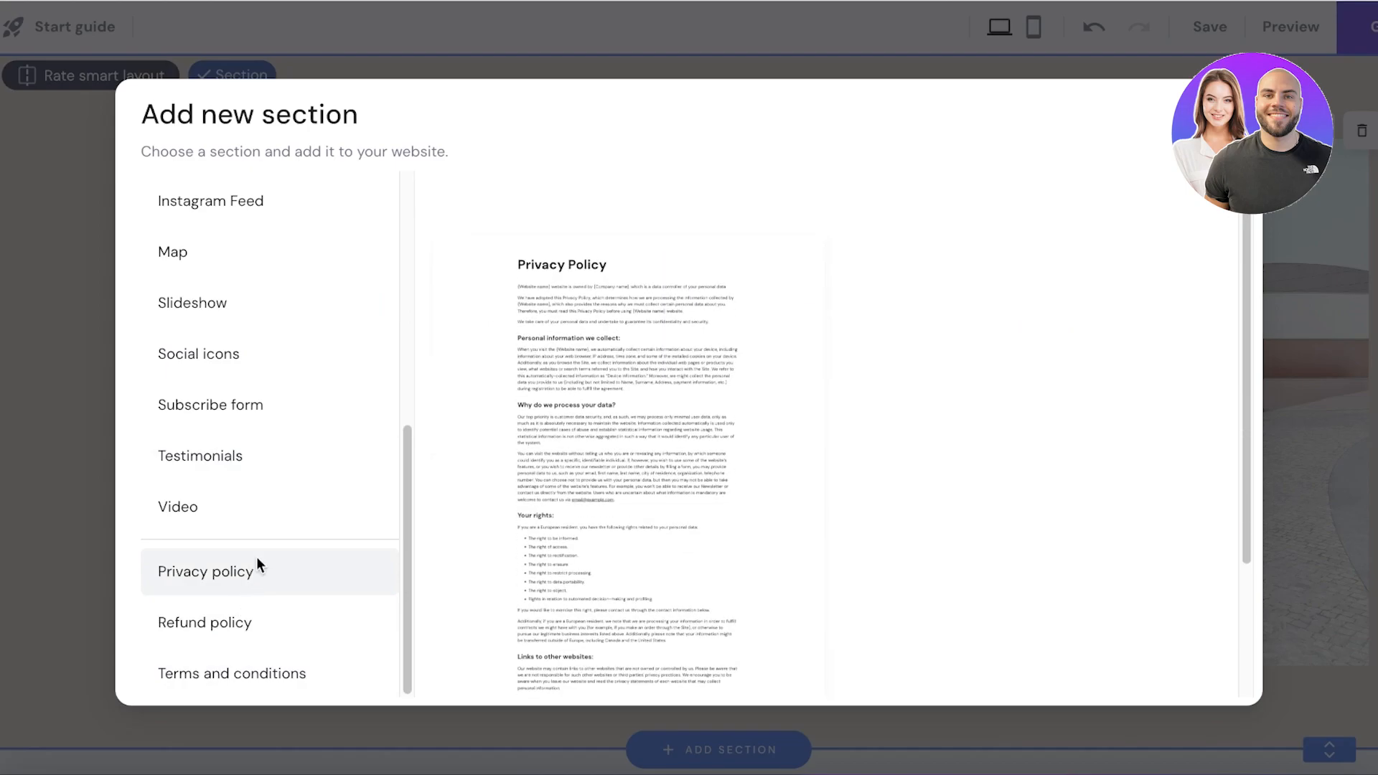
{"action": "left_click", "coordinate": [773, 269]}
{"action": "left_click", "coordinate": [761, 266]}
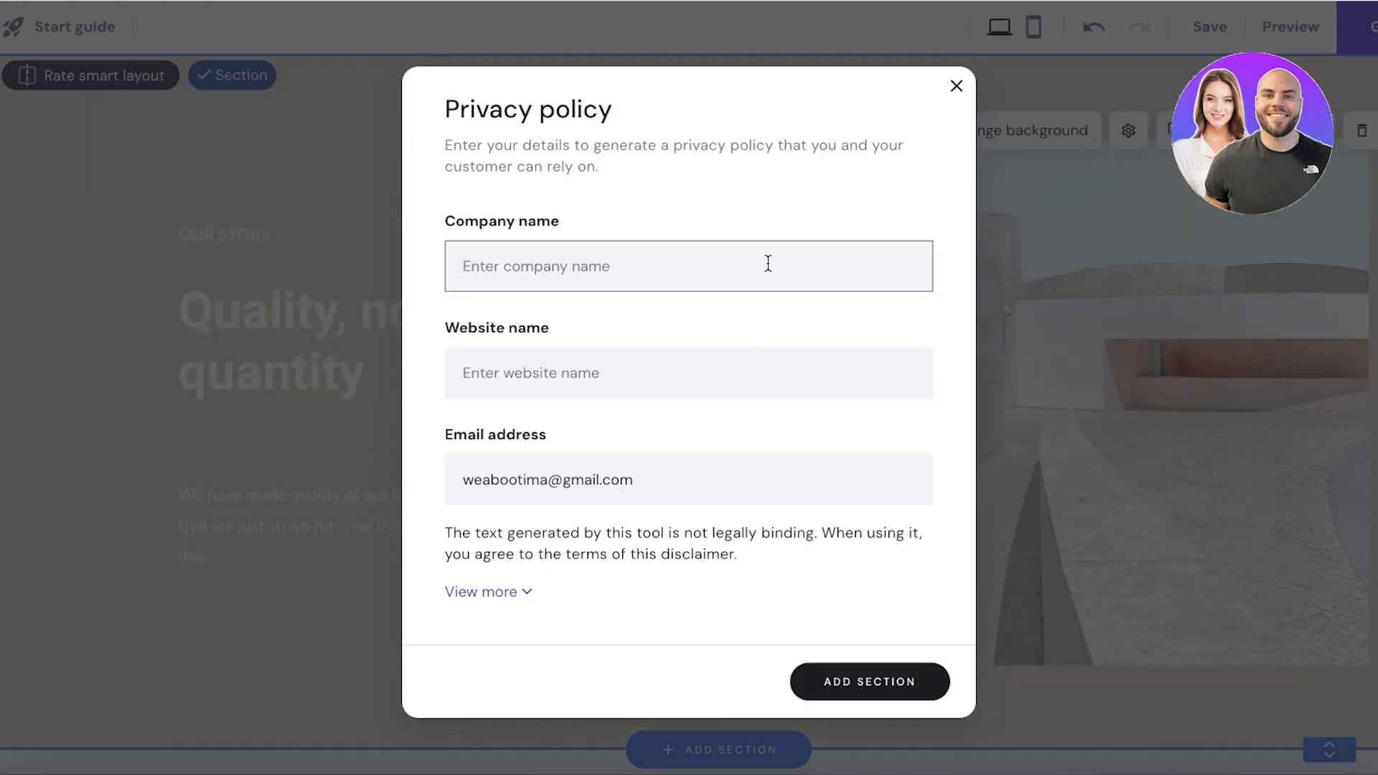
Enter the company name Durden and the website name Dueden, and add the privacy policy section
{"action": "type", "text": "Durden"}
{"action": "left_click", "coordinate": [735, 363]}
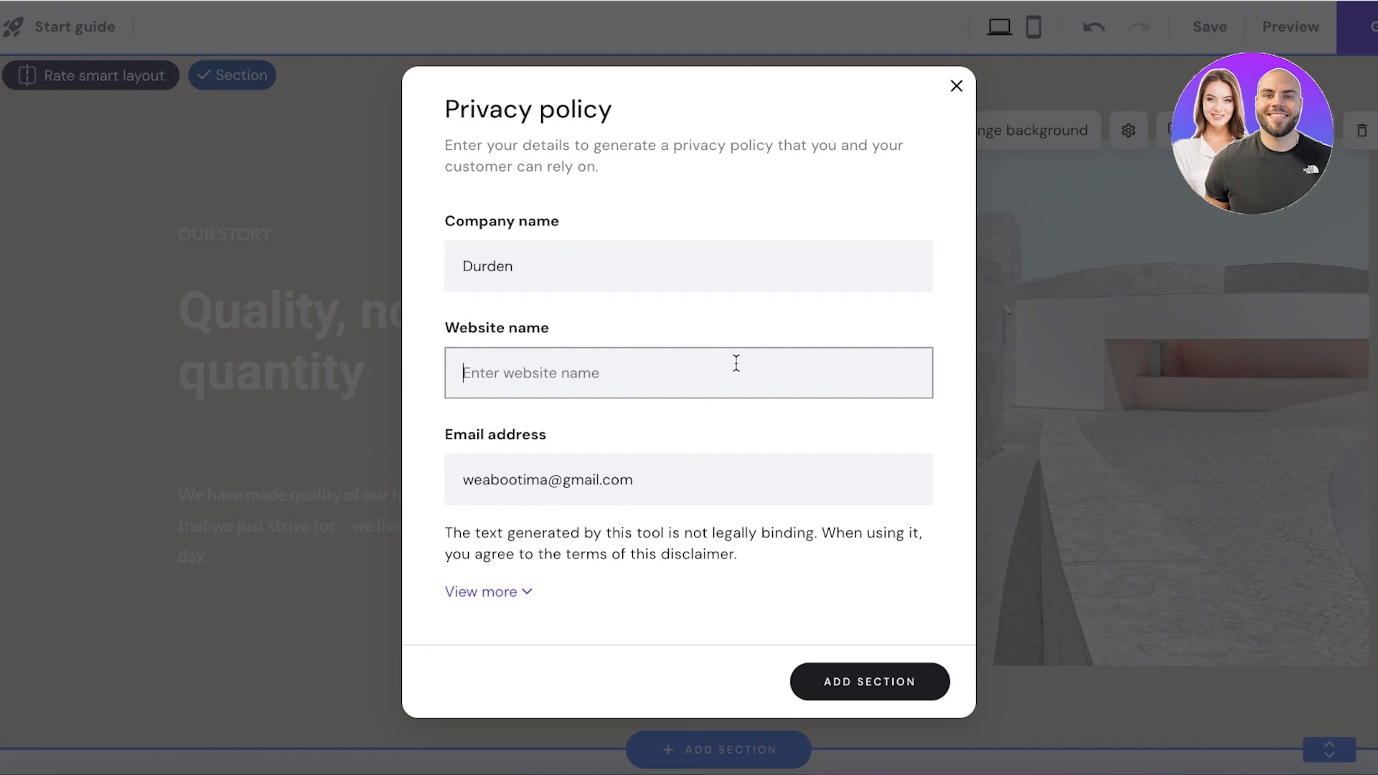
{"action": "type", "text": "Durden"}
{"action": "left_click", "coordinate": [845, 696]}
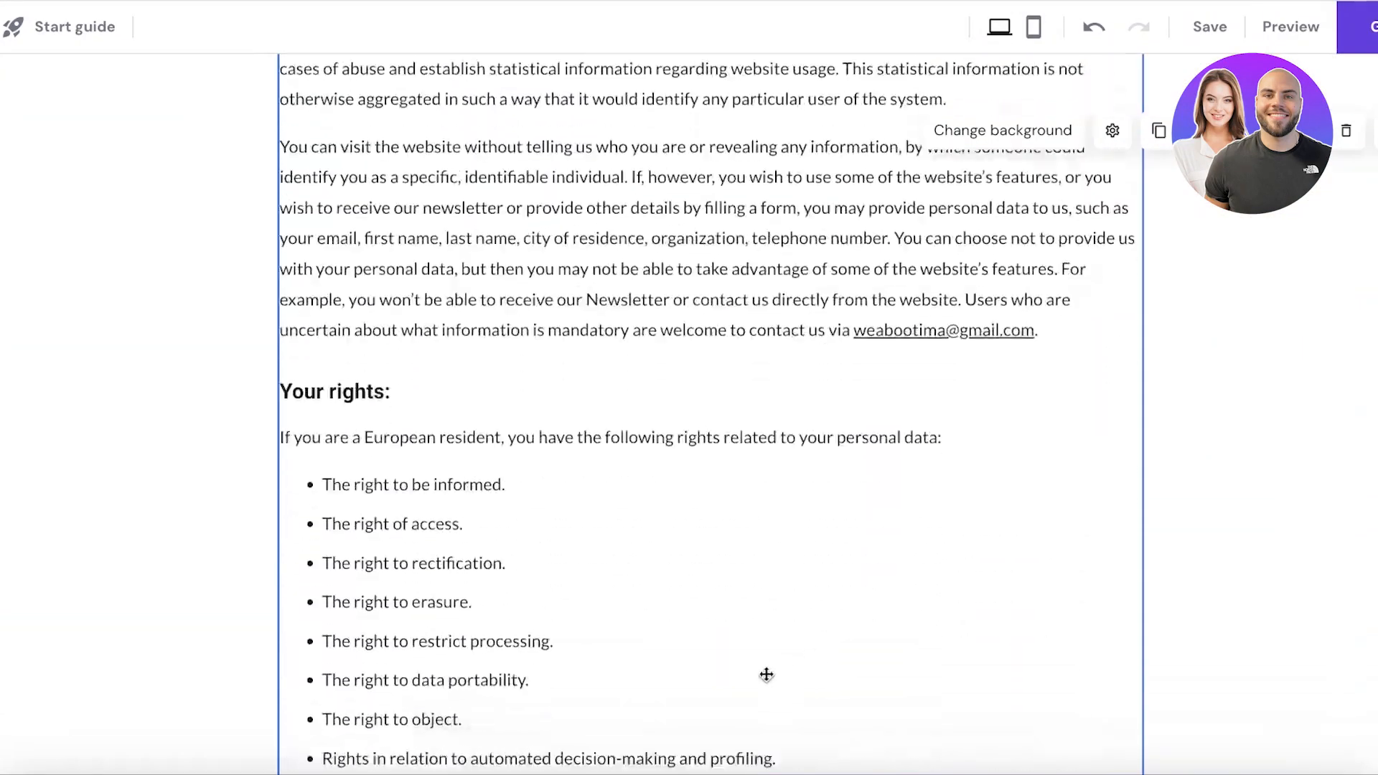
Read through the added privacy policy text and view its AI Assist prompt without generating anything
{"action": "scroll", "coordinate": [501, 426], "scroll_direction": "up", "scroll_amount": 10}
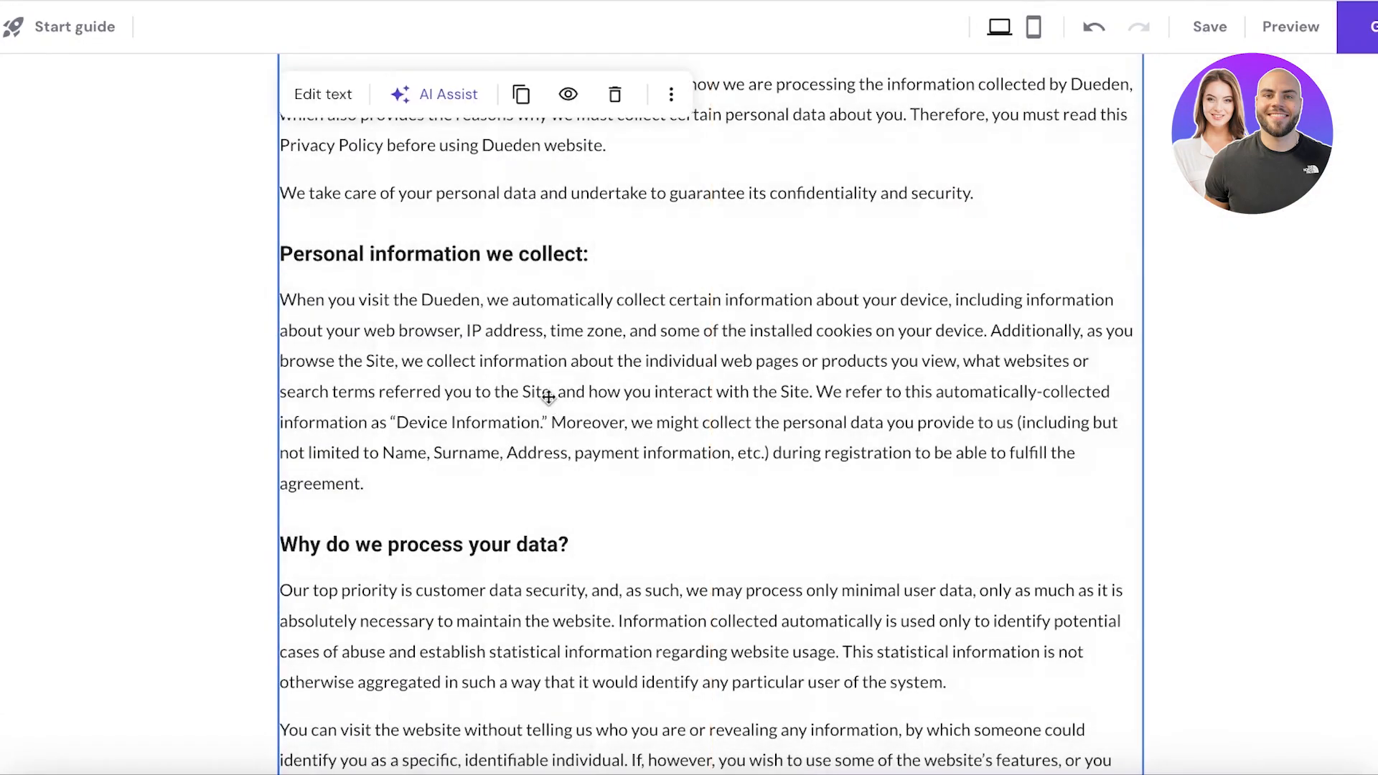
{"action": "scroll", "coordinate": [471, 379], "scroll_direction": "up", "scroll_amount": 10}
{"action": "scroll", "coordinate": [471, 378], "scroll_direction": "down", "scroll_amount": 11}
{"action": "left_click", "coordinate": [438, 94]}
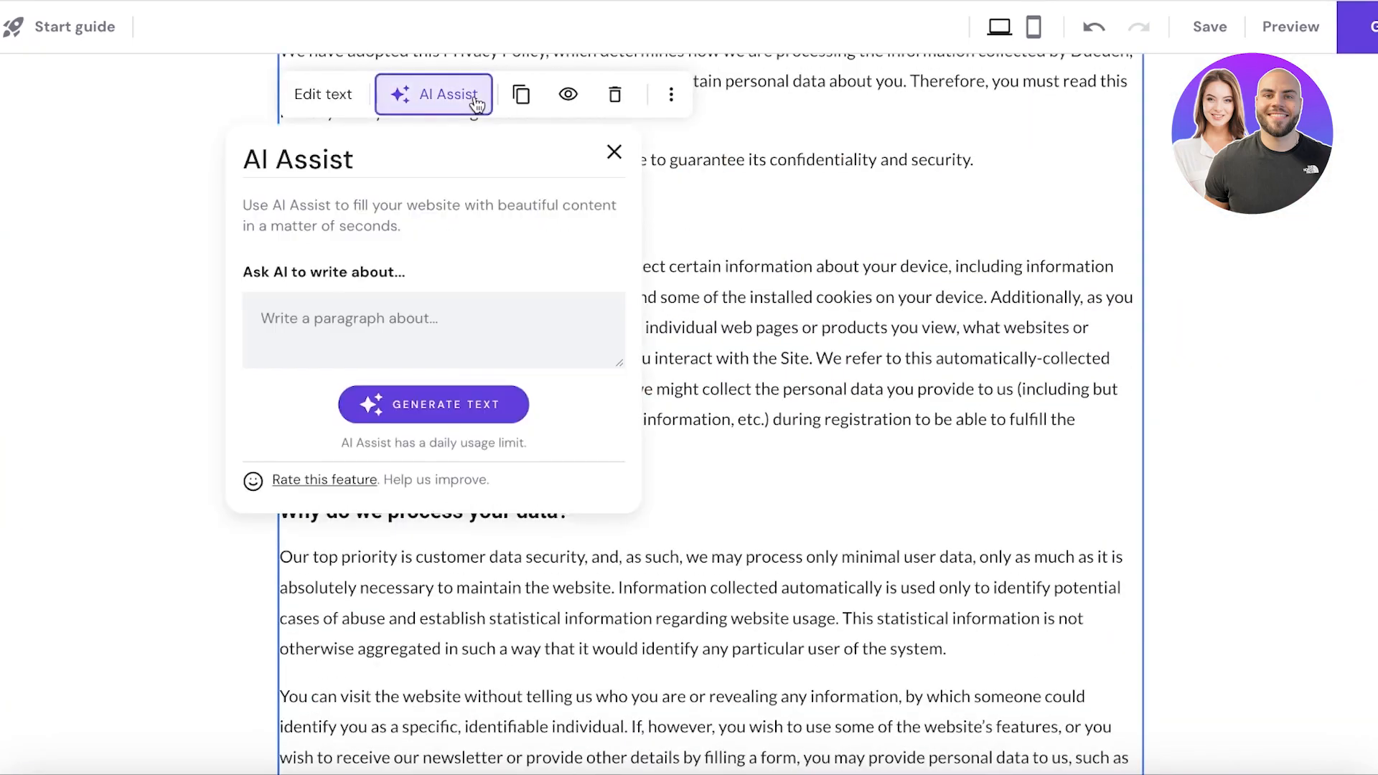
{"action": "left_click", "coordinate": [363, 313]}
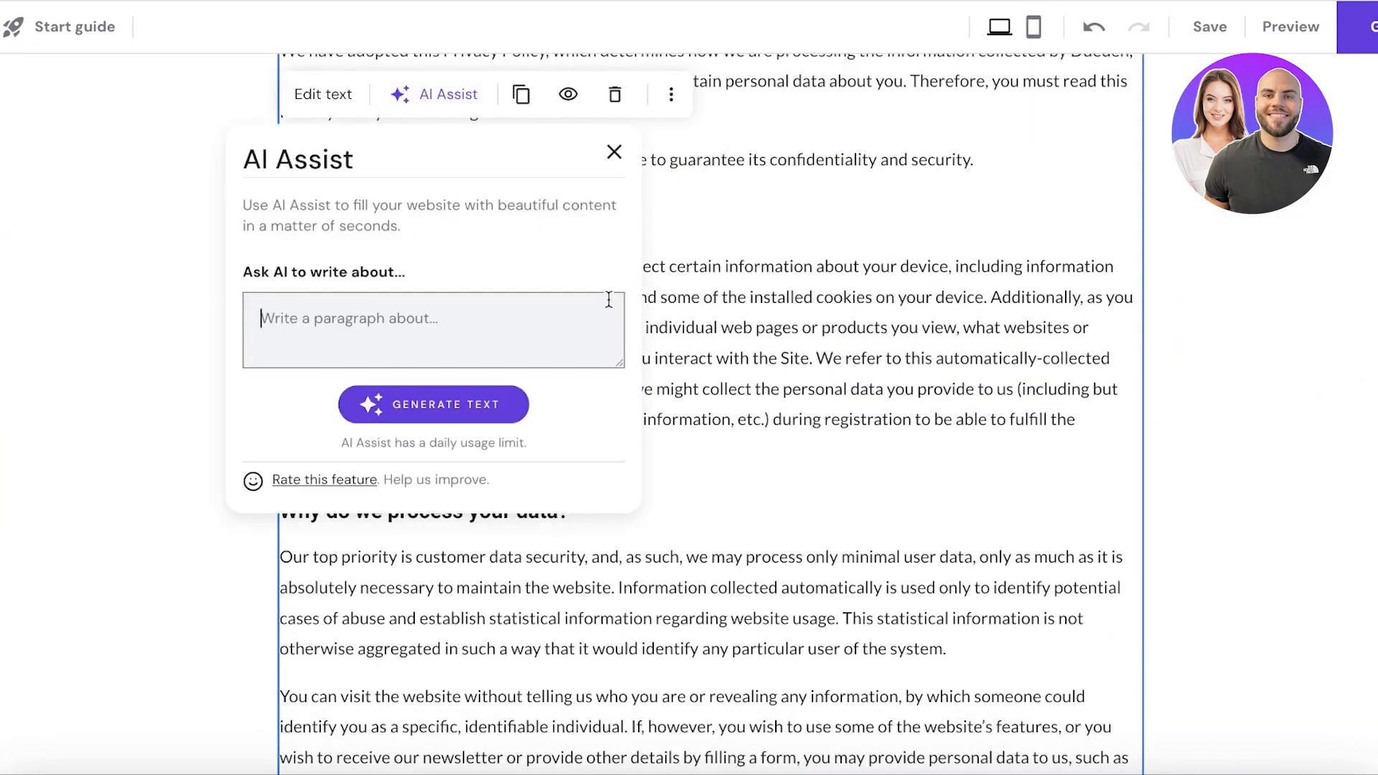
{"action": "left_click", "coordinate": [614, 156]}
Delete the privacy policy text element from the section below the About section
{"action": "scroll", "coordinate": [960, 283], "scroll_direction": "up", "scroll_amount": 11}
{"action": "scroll", "coordinate": [959, 286], "scroll_direction": "down", "scroll_amount": 12}
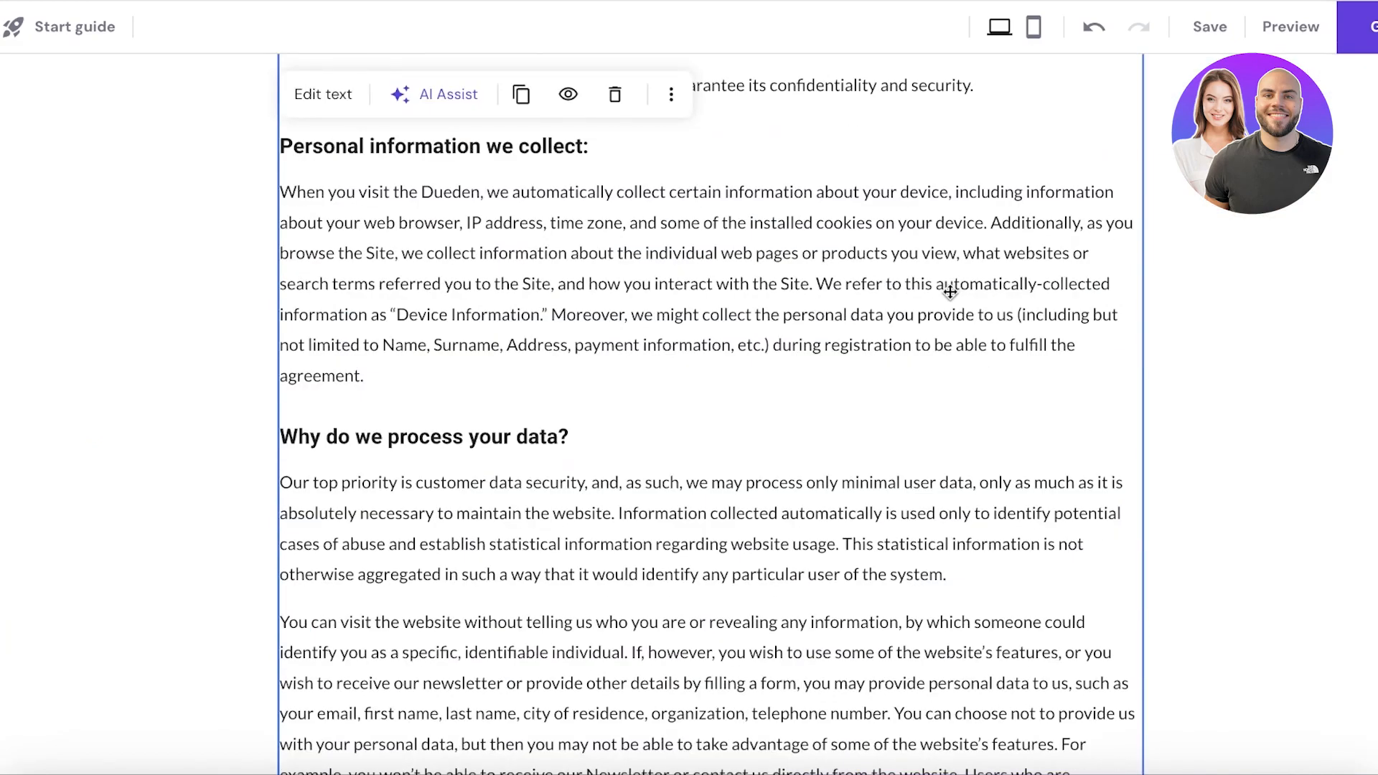
{"action": "left_click", "coordinate": [615, 96]}
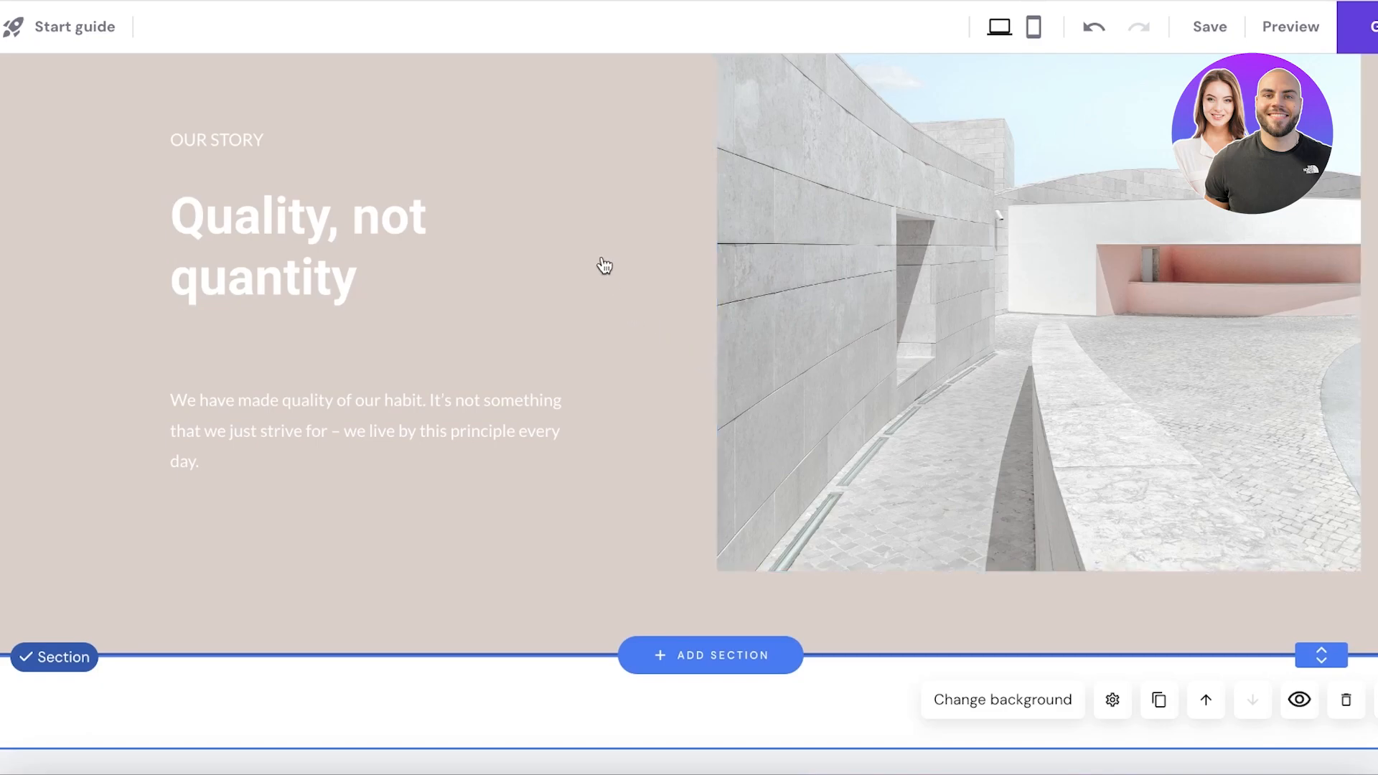
Generate the AI Heatmap for the page and view its attention areas
{"action": "left_click", "coordinate": [50, 388]}
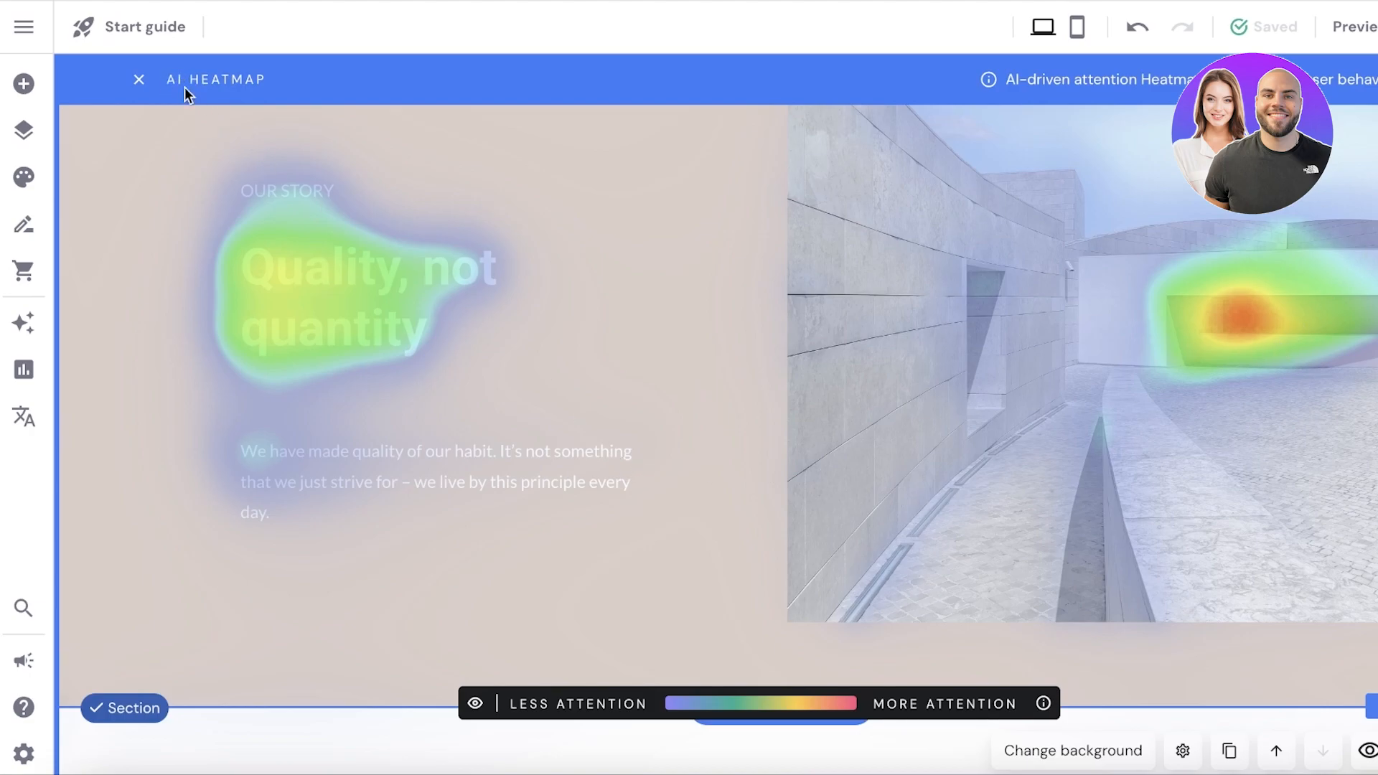
Close the AI Heatmap and view the website's Analytics settings
{"action": "left_click", "coordinate": [142, 80]}
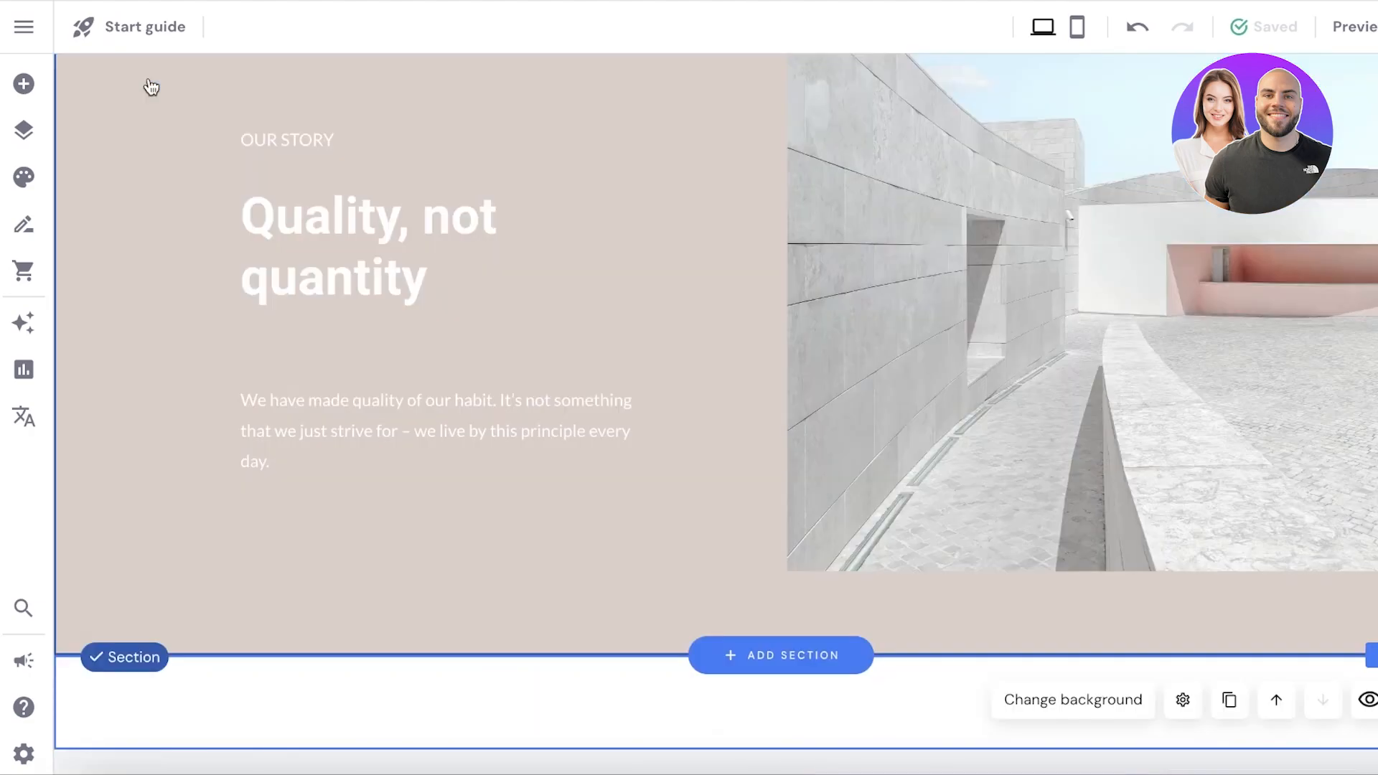
{"action": "left_click", "coordinate": [24, 329]}
{"action": "left_click", "coordinate": [24, 369]}
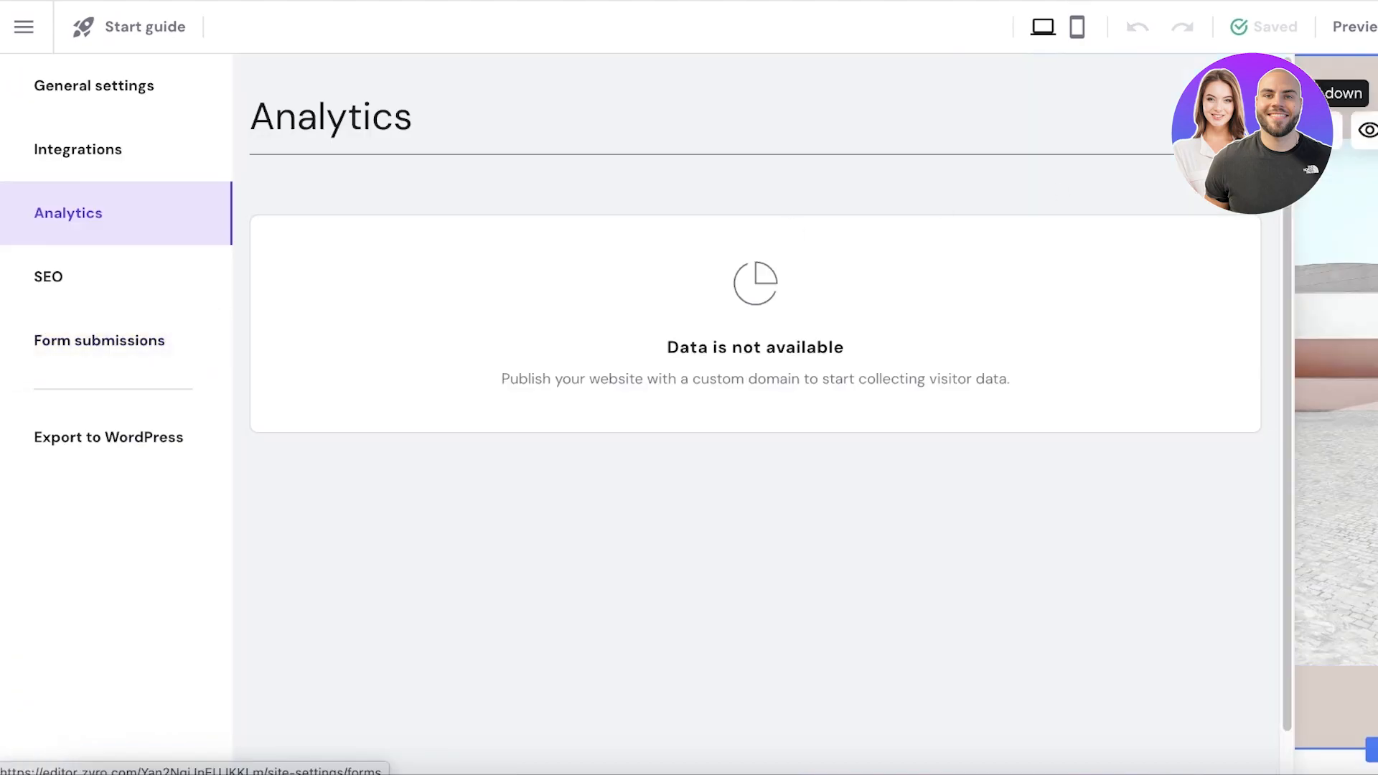
{"action": "left_click", "coordinate": [1251, 117]}
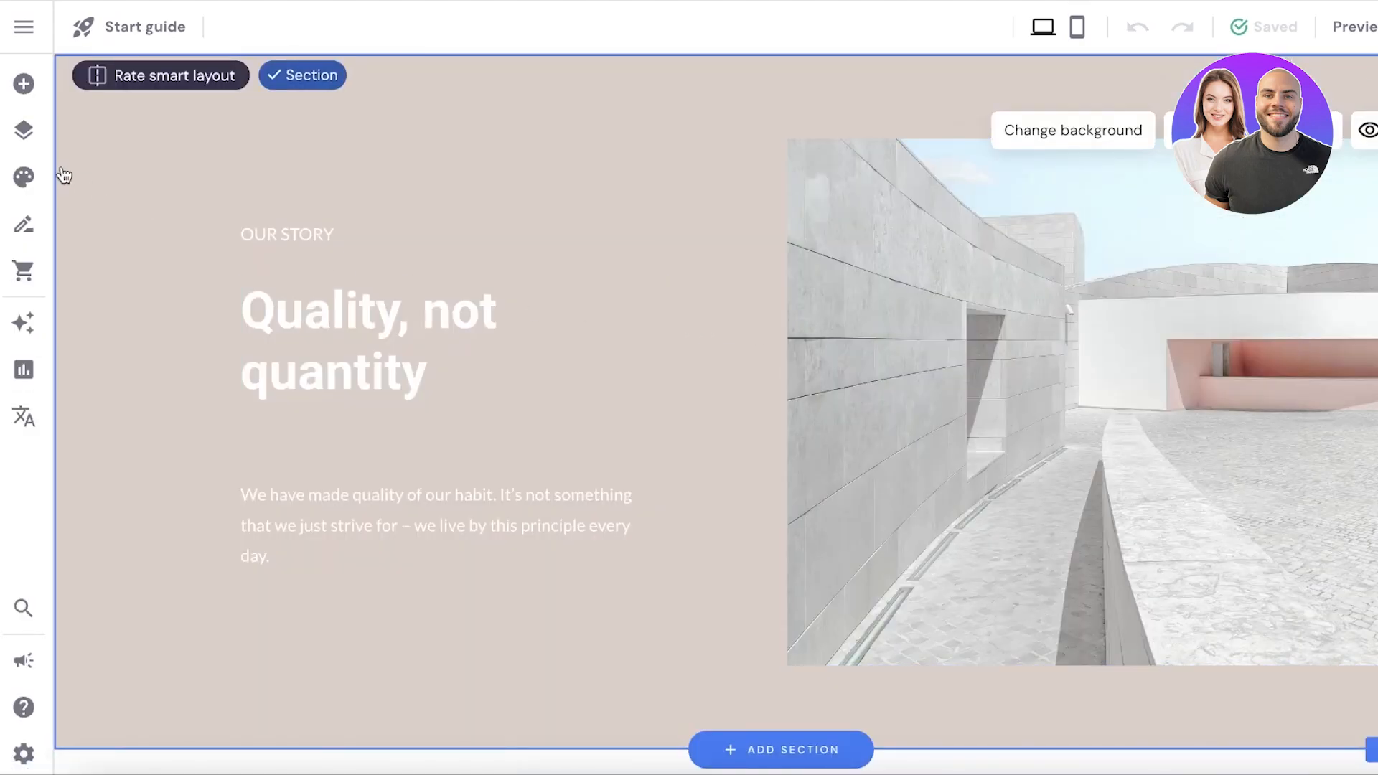
View the elements available for adding to the page, and look over the Our Story section
{"action": "left_click", "coordinate": [24, 84]}
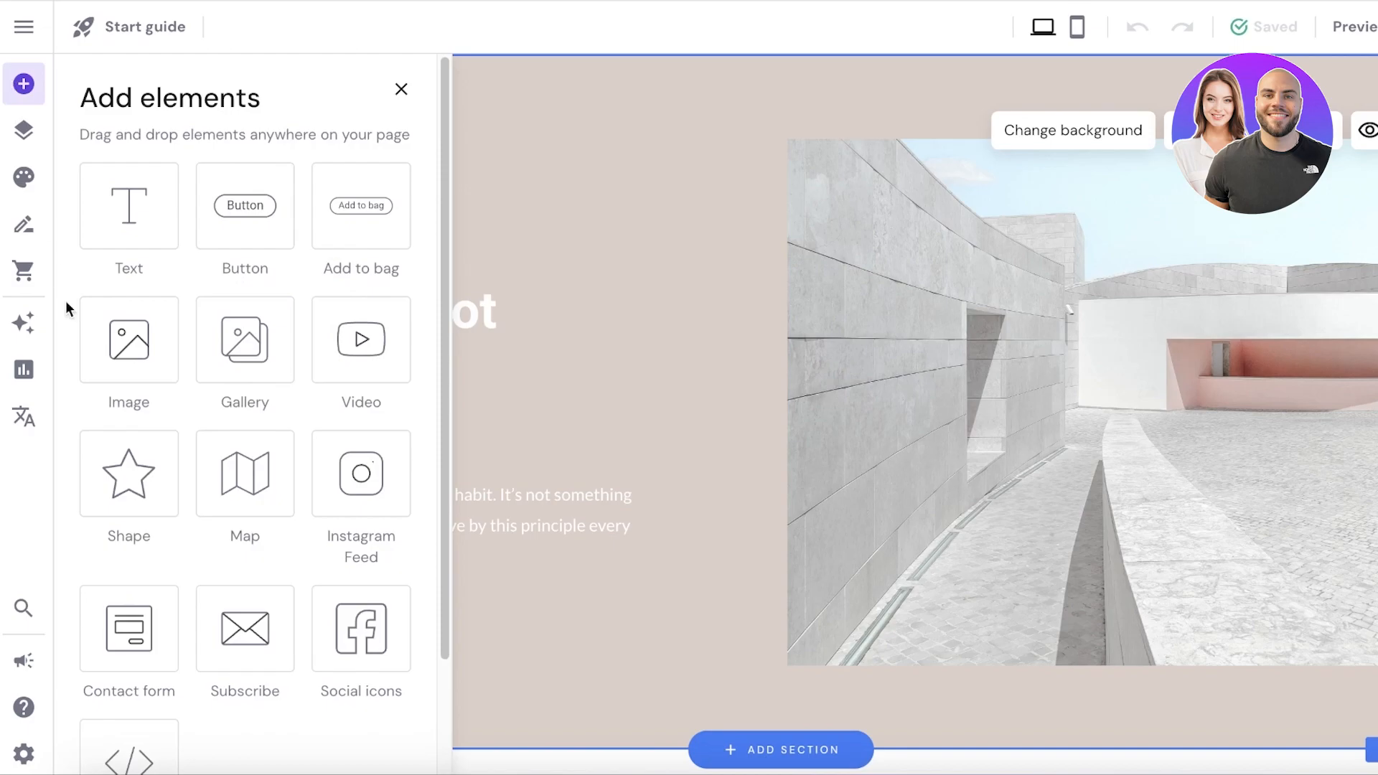
{"action": "left_click", "coordinate": [402, 90]}
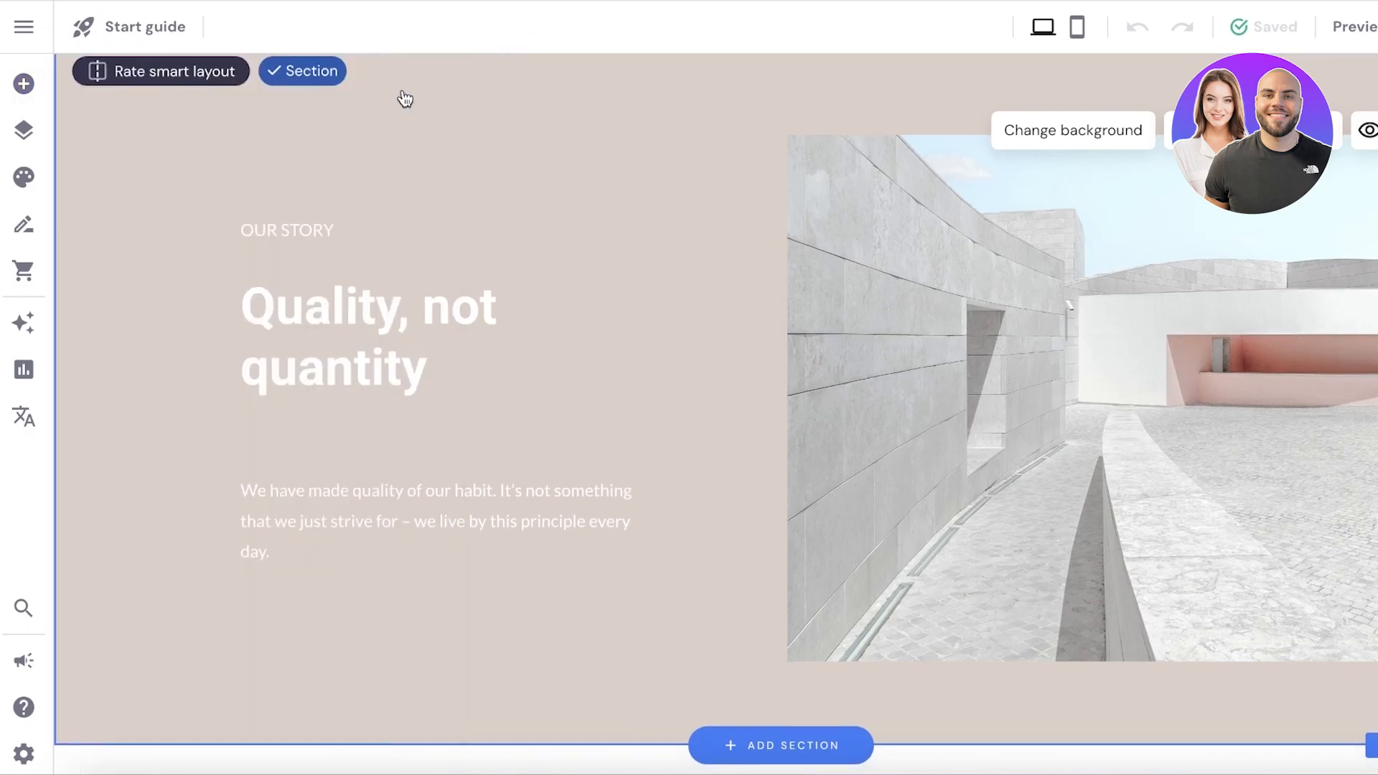
{"action": "scroll", "coordinate": [667, 244], "scroll_direction": "down", "scroll_amount": 2}
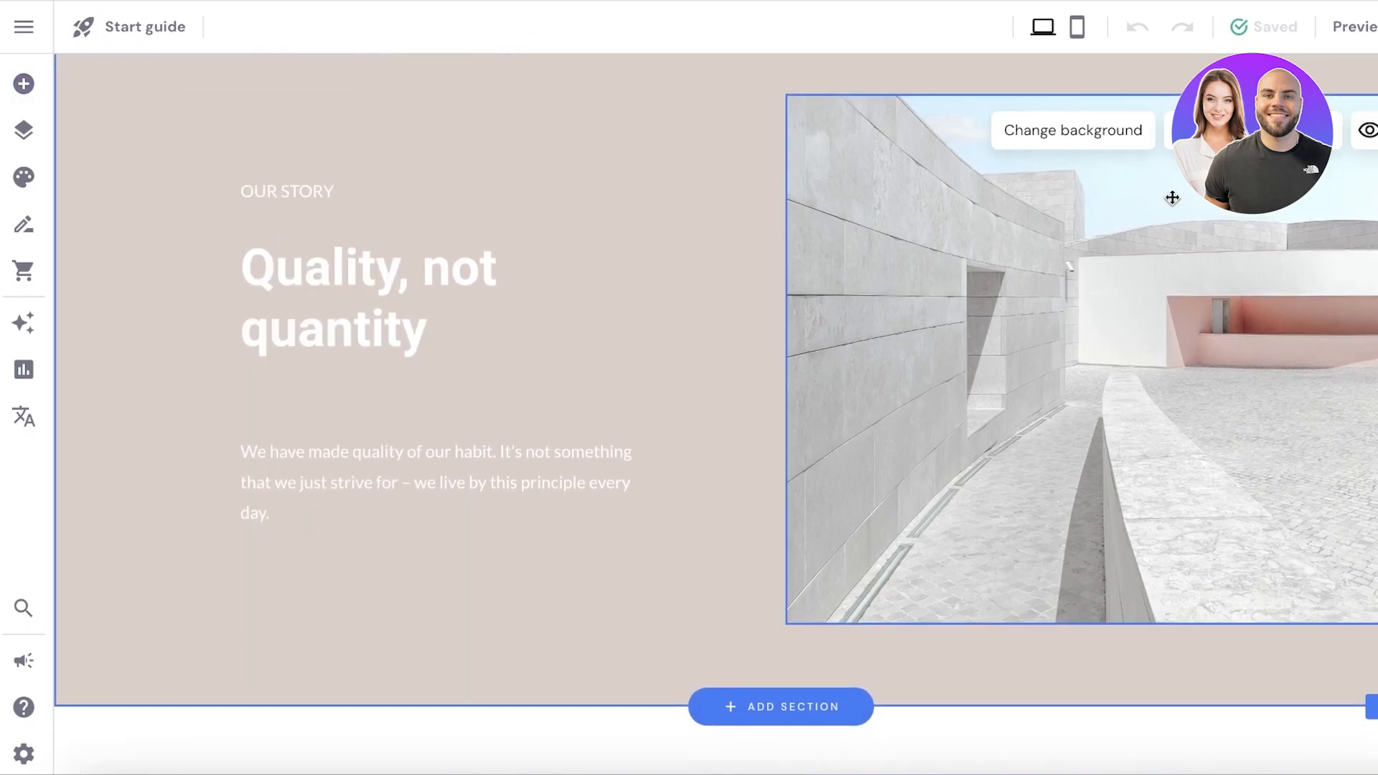
{"action": "scroll", "coordinate": [704, 416], "scroll_direction": "up", "scroll_amount": 2}
{"action": "scroll", "coordinate": [713, 394], "scroll_direction": "down", "scroll_amount": 2}
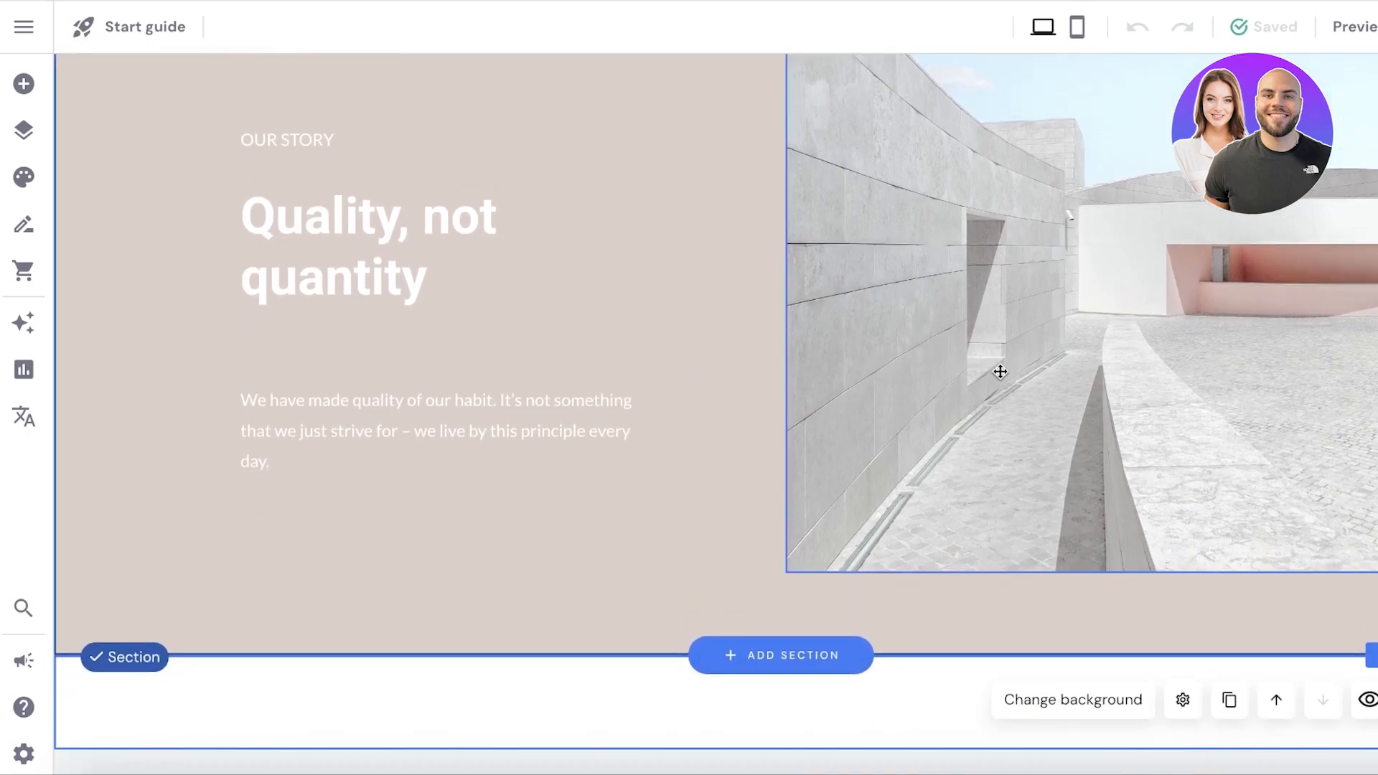
{"action": "scroll", "coordinate": [1250, 260], "scroll_direction": "up", "scroll_amount": 2}
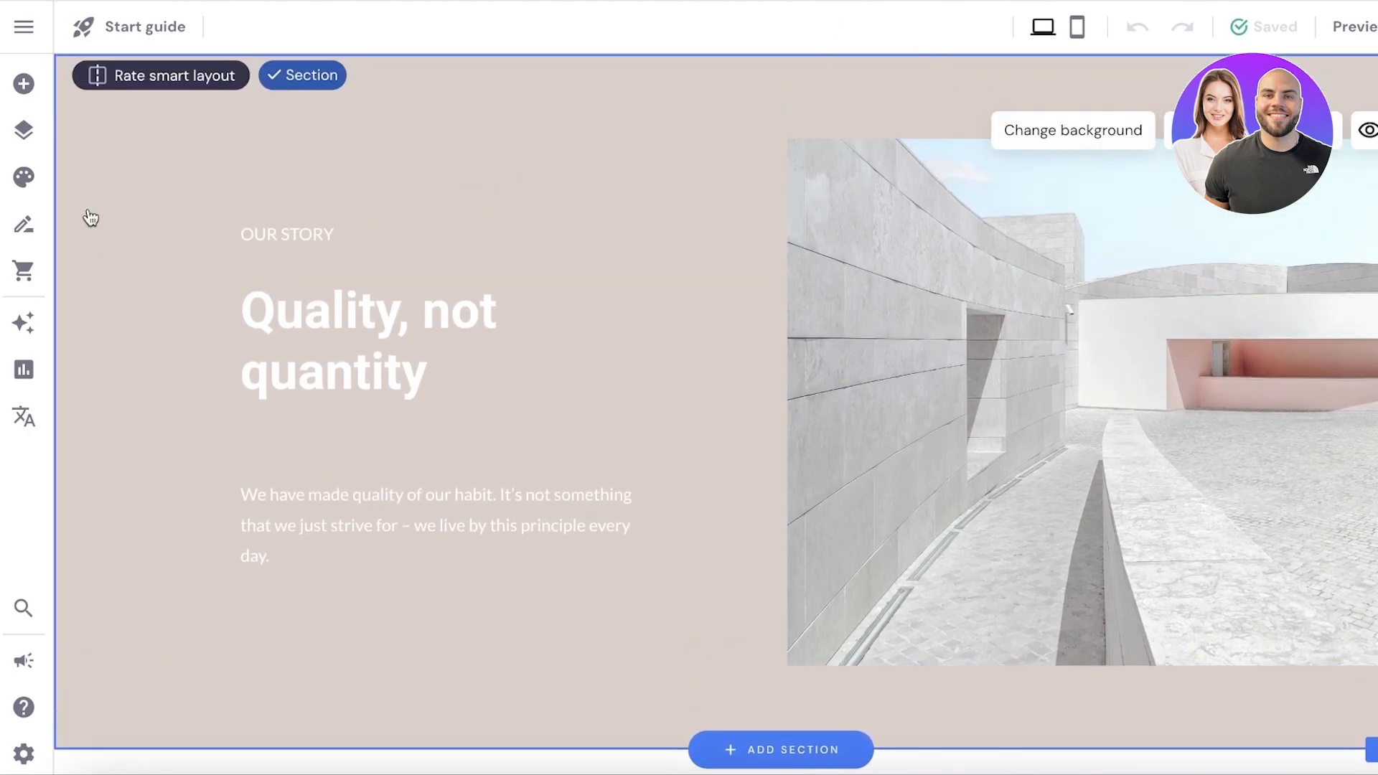
Start taking the website live and compare the prices and features of the Website and Business plans
{"action": "left_click", "coordinate": [1370, 31]}
{"action": "left_click", "coordinate": [1337, 230]}
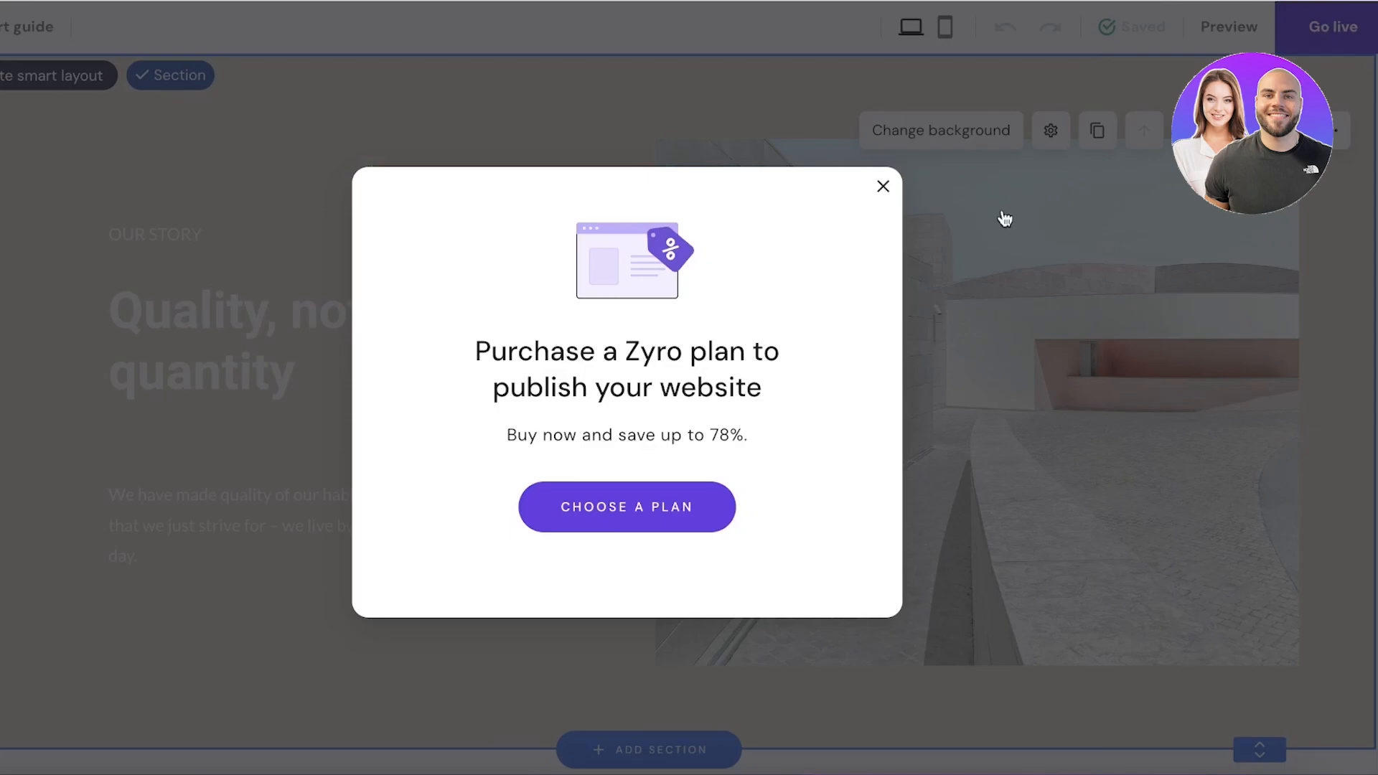
{"action": "left_click", "coordinate": [685, 495]}
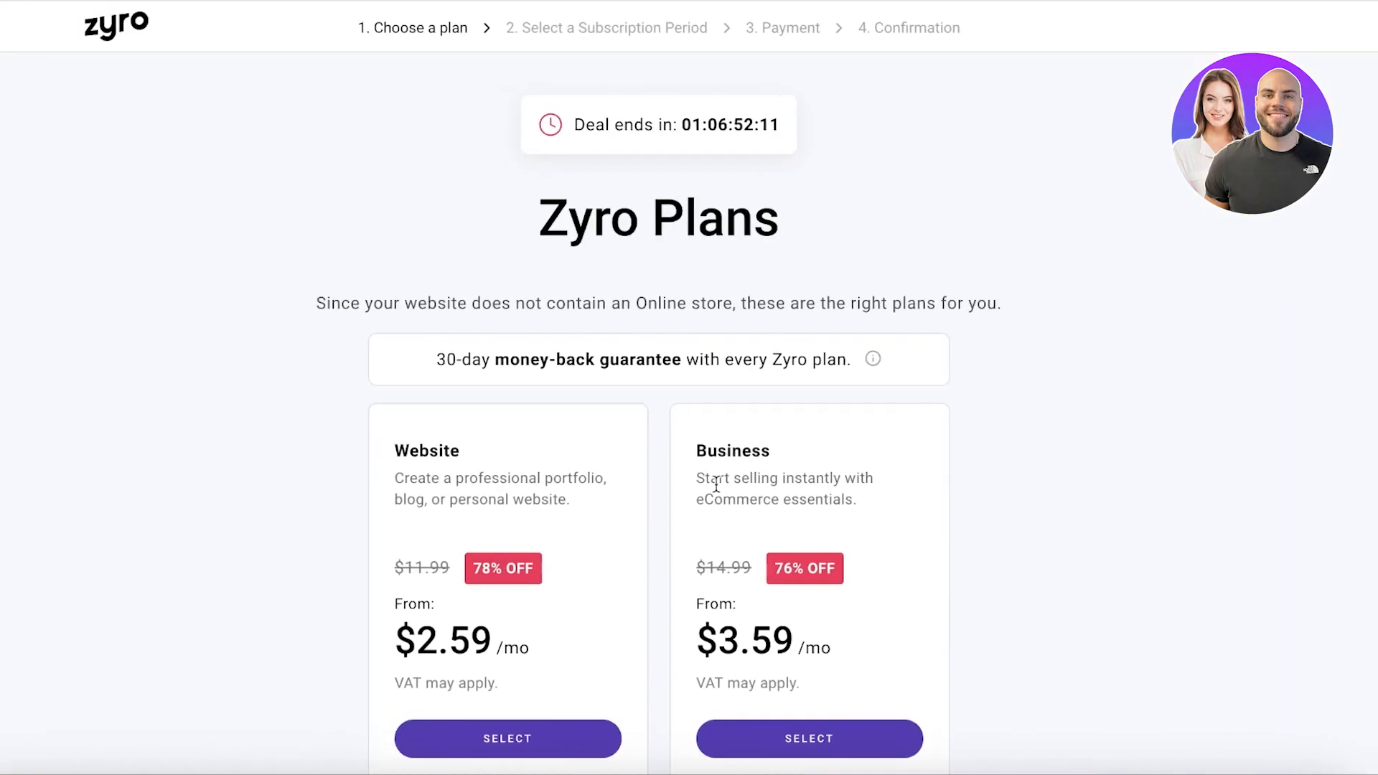
{"action": "scroll", "coordinate": [678, 436], "scroll_direction": "down", "scroll_amount": 8}
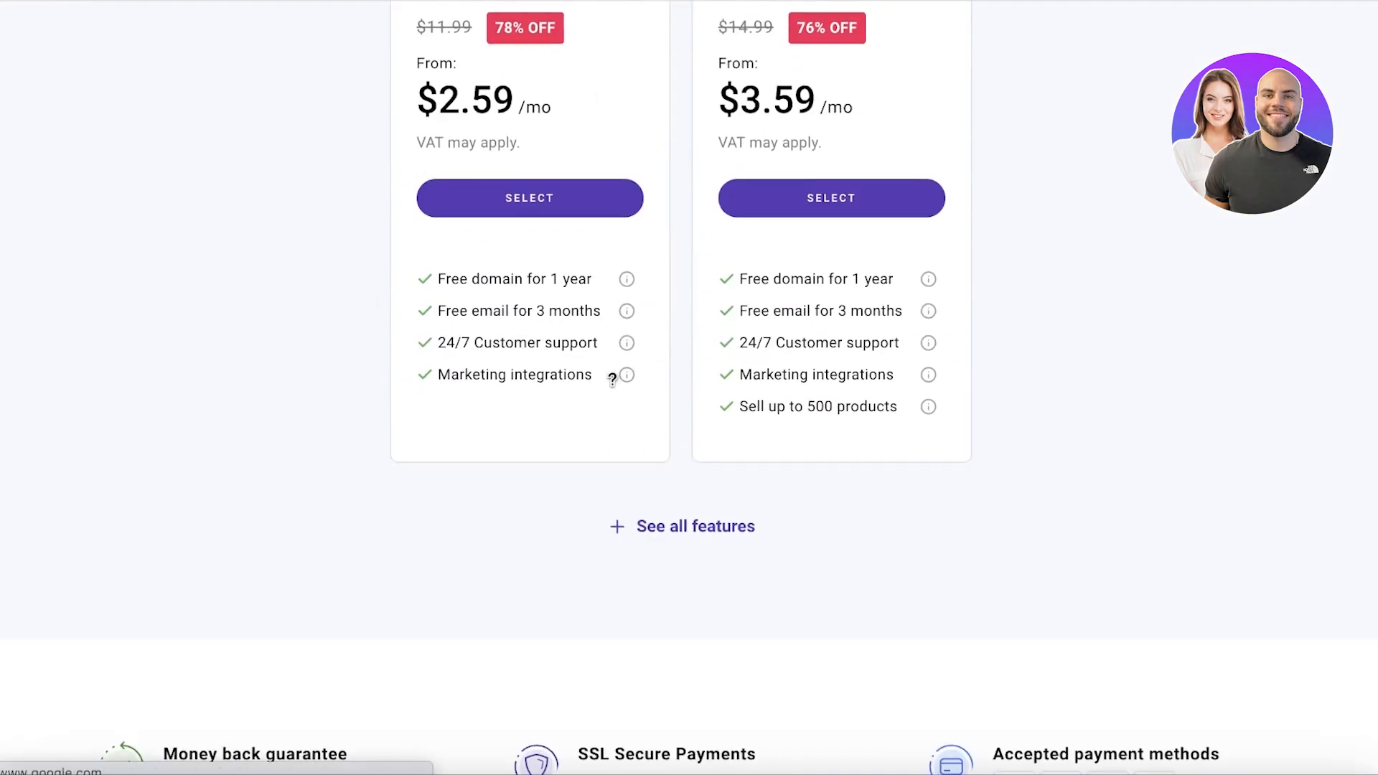
{"action": "scroll", "coordinate": [574, 366], "scroll_direction": "up", "scroll_amount": 8}
{"action": "scroll", "coordinate": [535, 356], "scroll_direction": "down", "scroll_amount": 2}
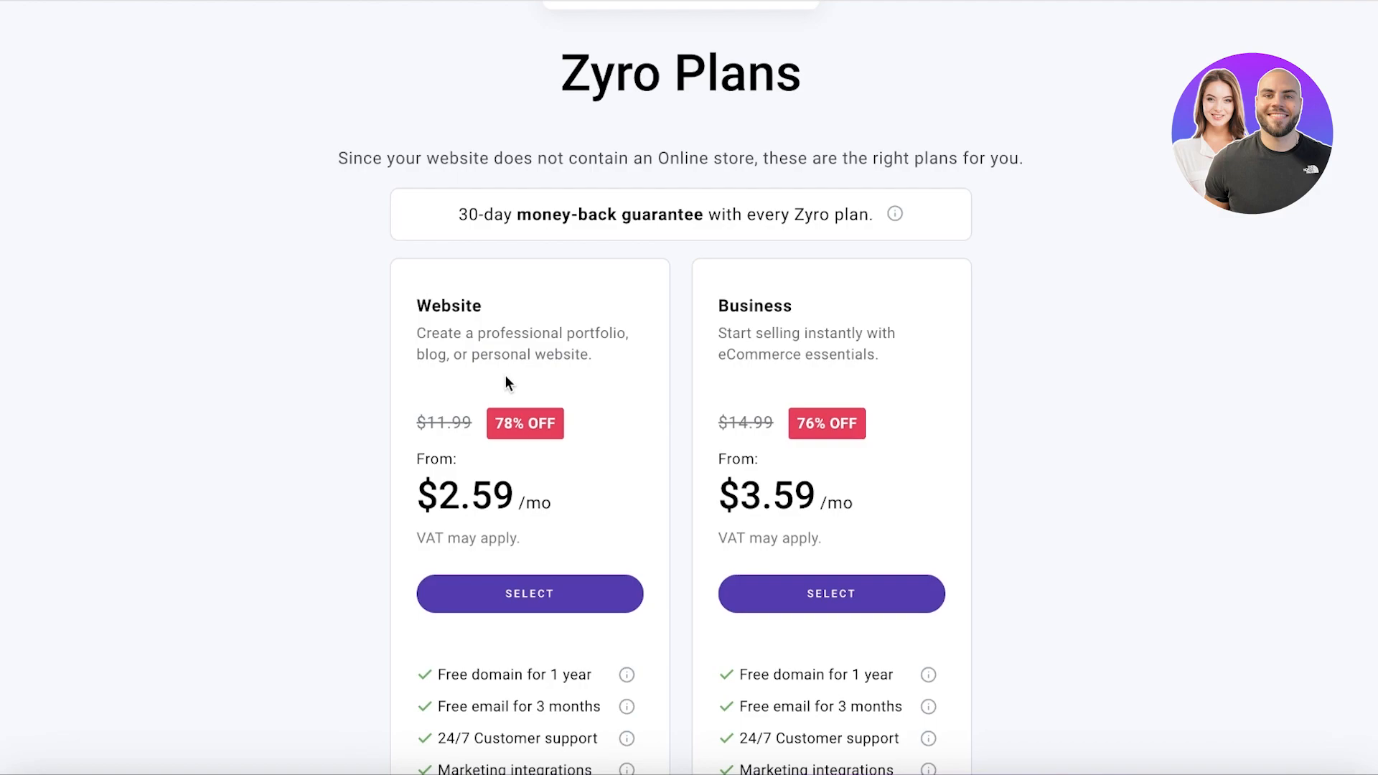
Return through the browsing history to Zyro's public website builder page
{"action": "right_click", "coordinate": [3, 2]}
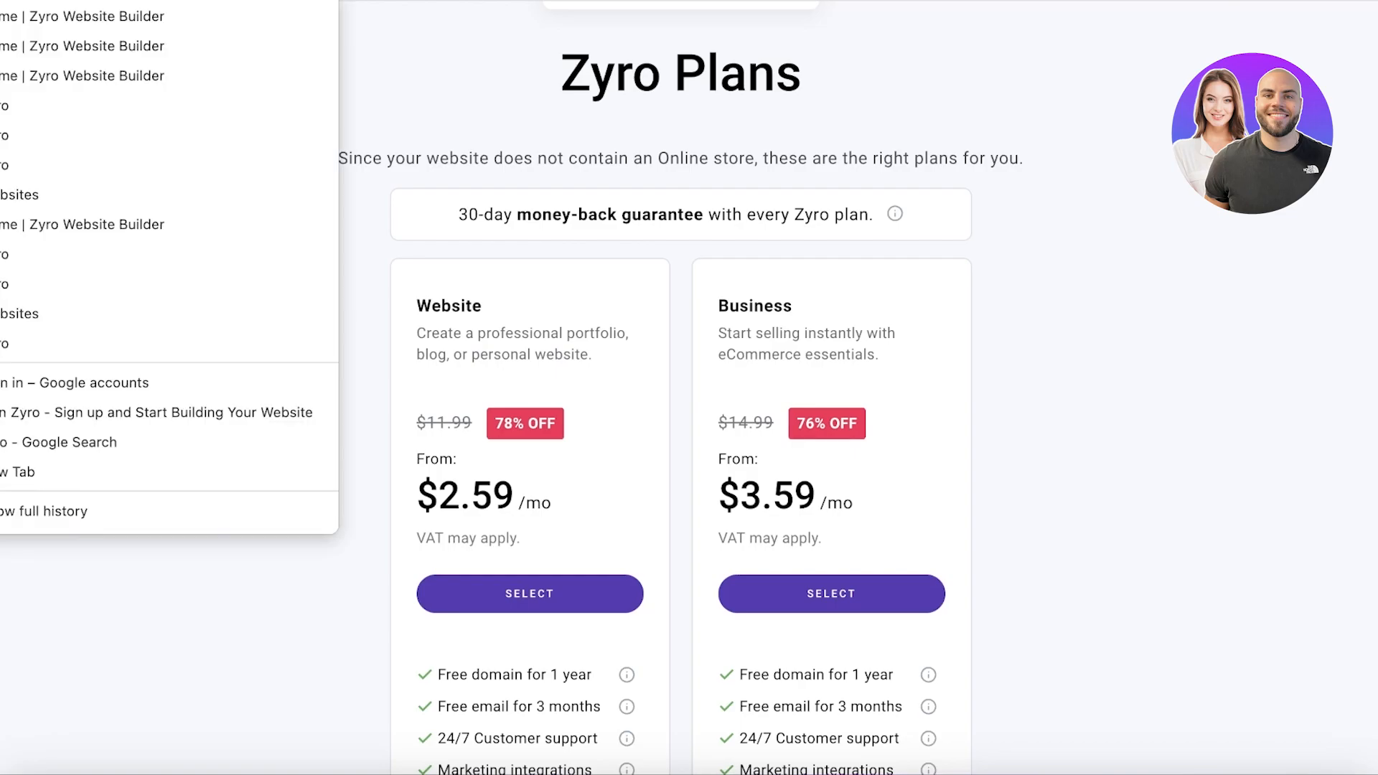
{"action": "left_click", "coordinate": [25, 105]}
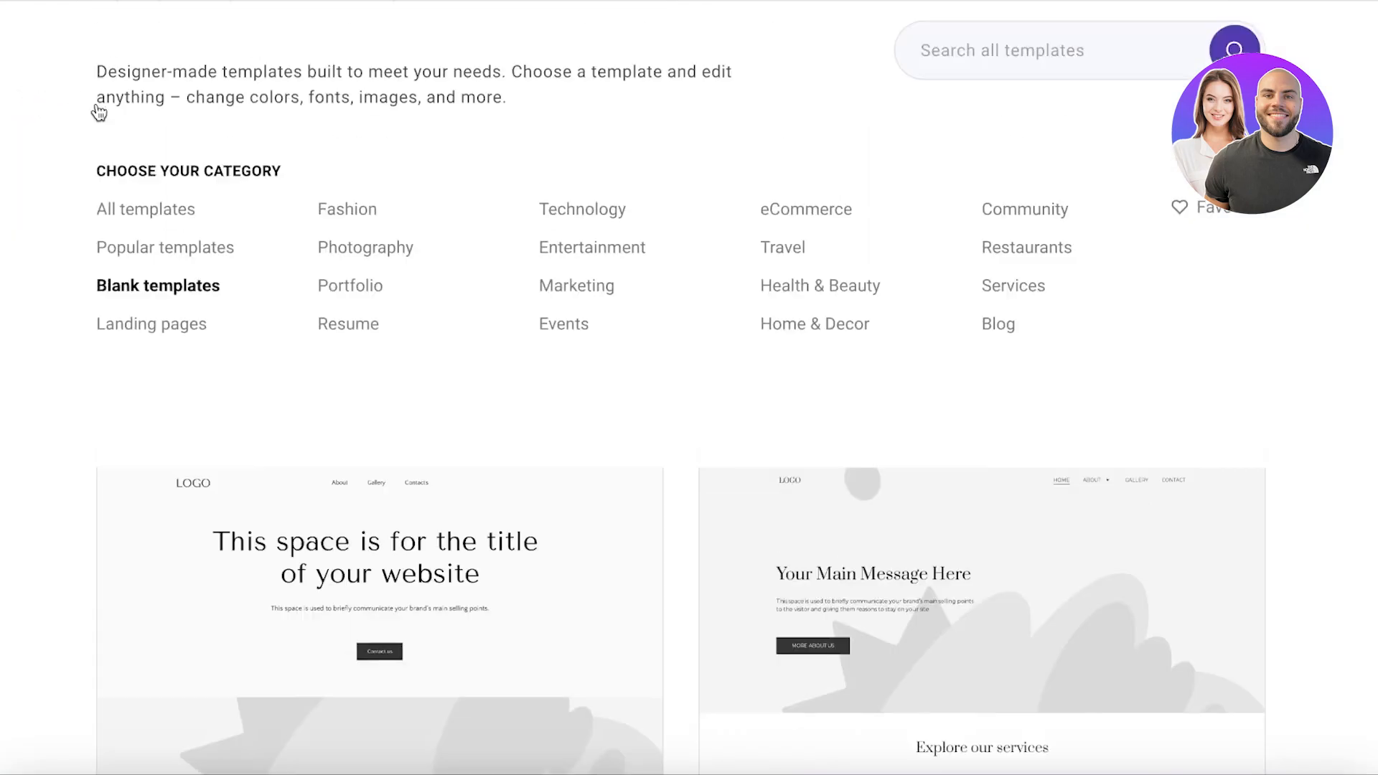
{"action": "right_click", "coordinate": [3, 2]}
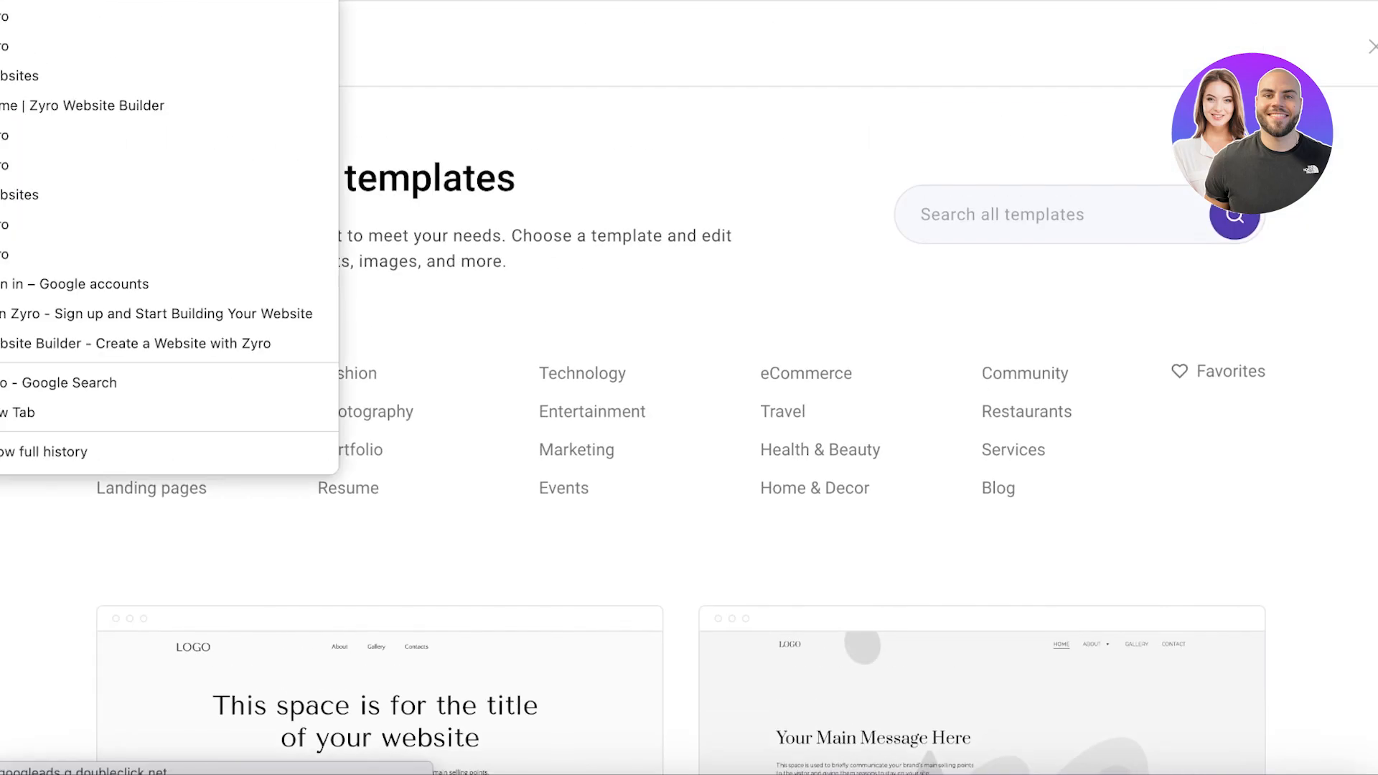
{"action": "left_click", "coordinate": [24, 256]}
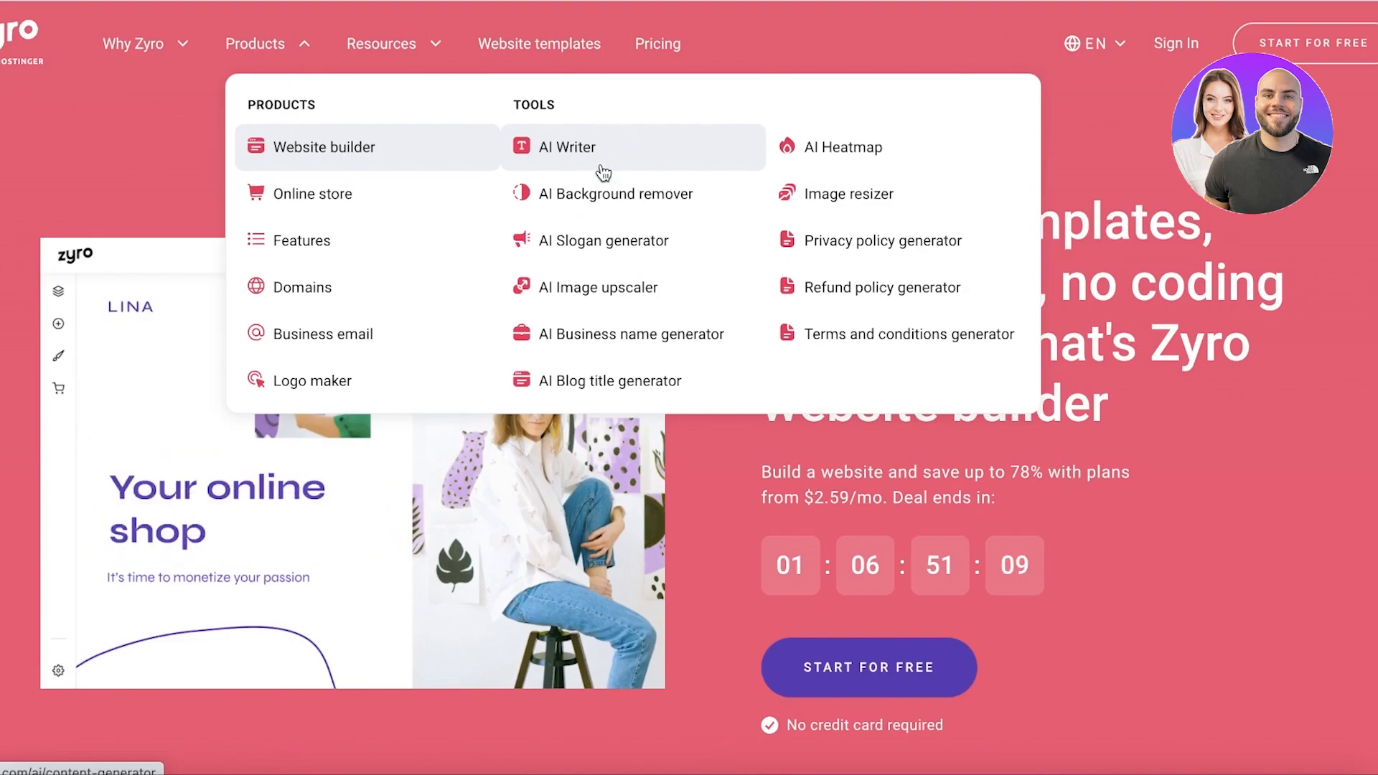
Open the AI Background Remover from Zyro's tools and look over its page
{"action": "mouse_move", "coordinate": [234, 63]}
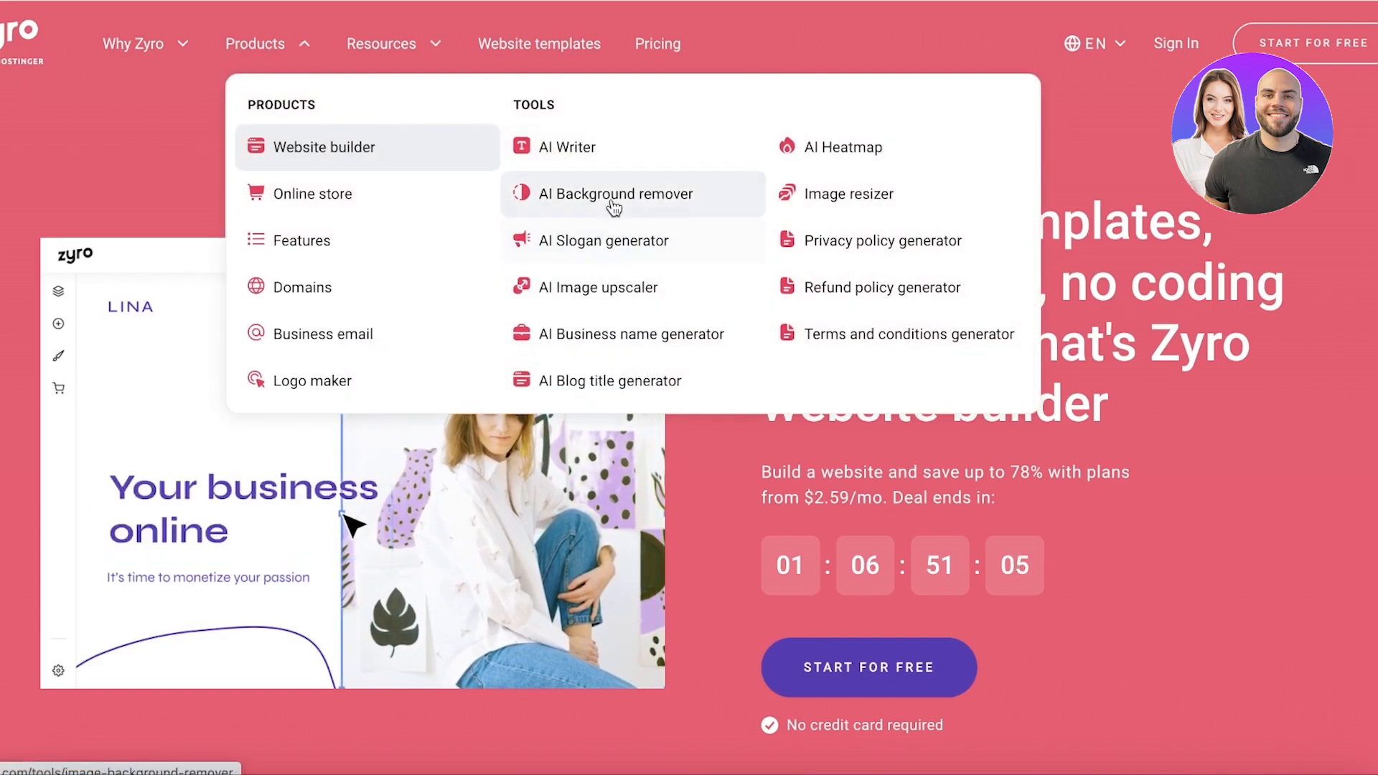
{"action": "left_click", "coordinate": [617, 203]}
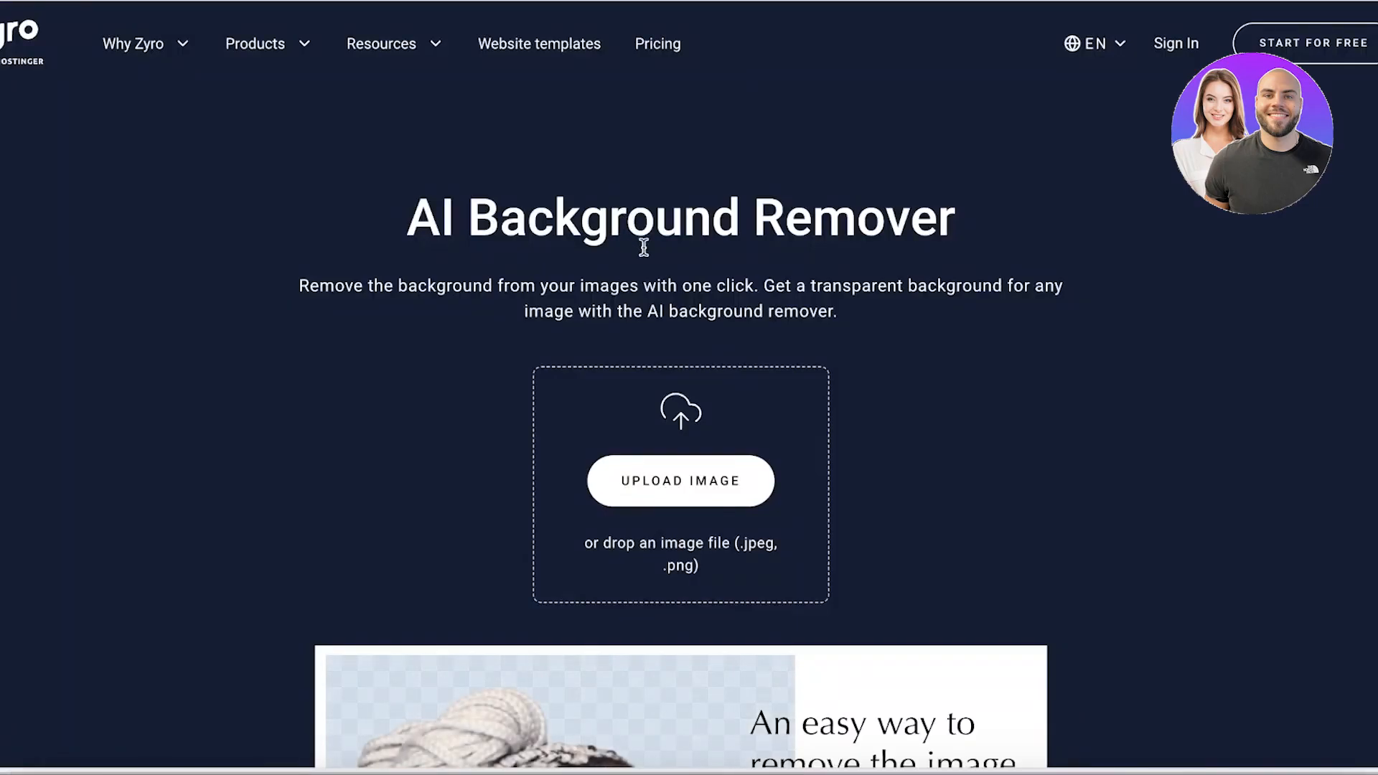
{"action": "scroll", "coordinate": [786, 438], "scroll_direction": "down", "scroll_amount": 3}
{"action": "scroll", "coordinate": [600, 375], "scroll_direction": "up", "scroll_amount": 3}
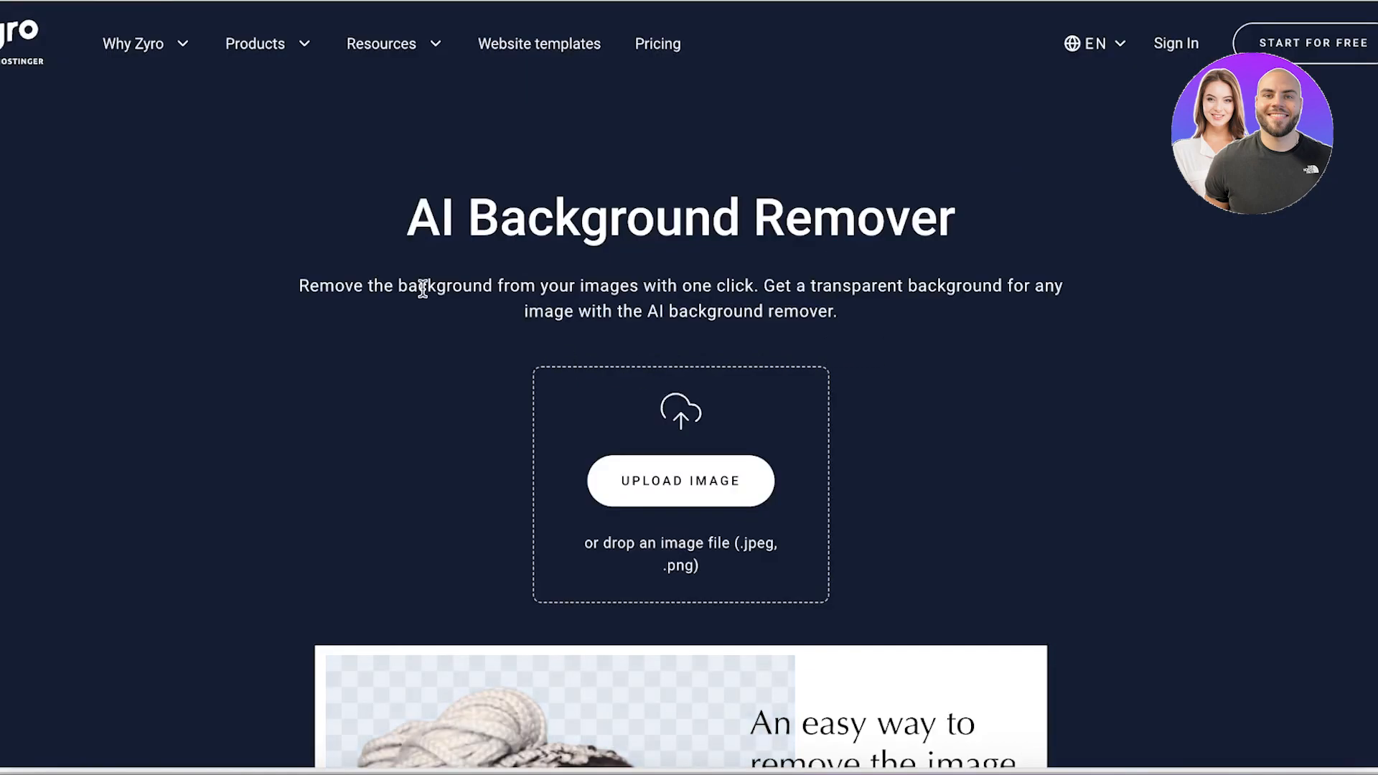